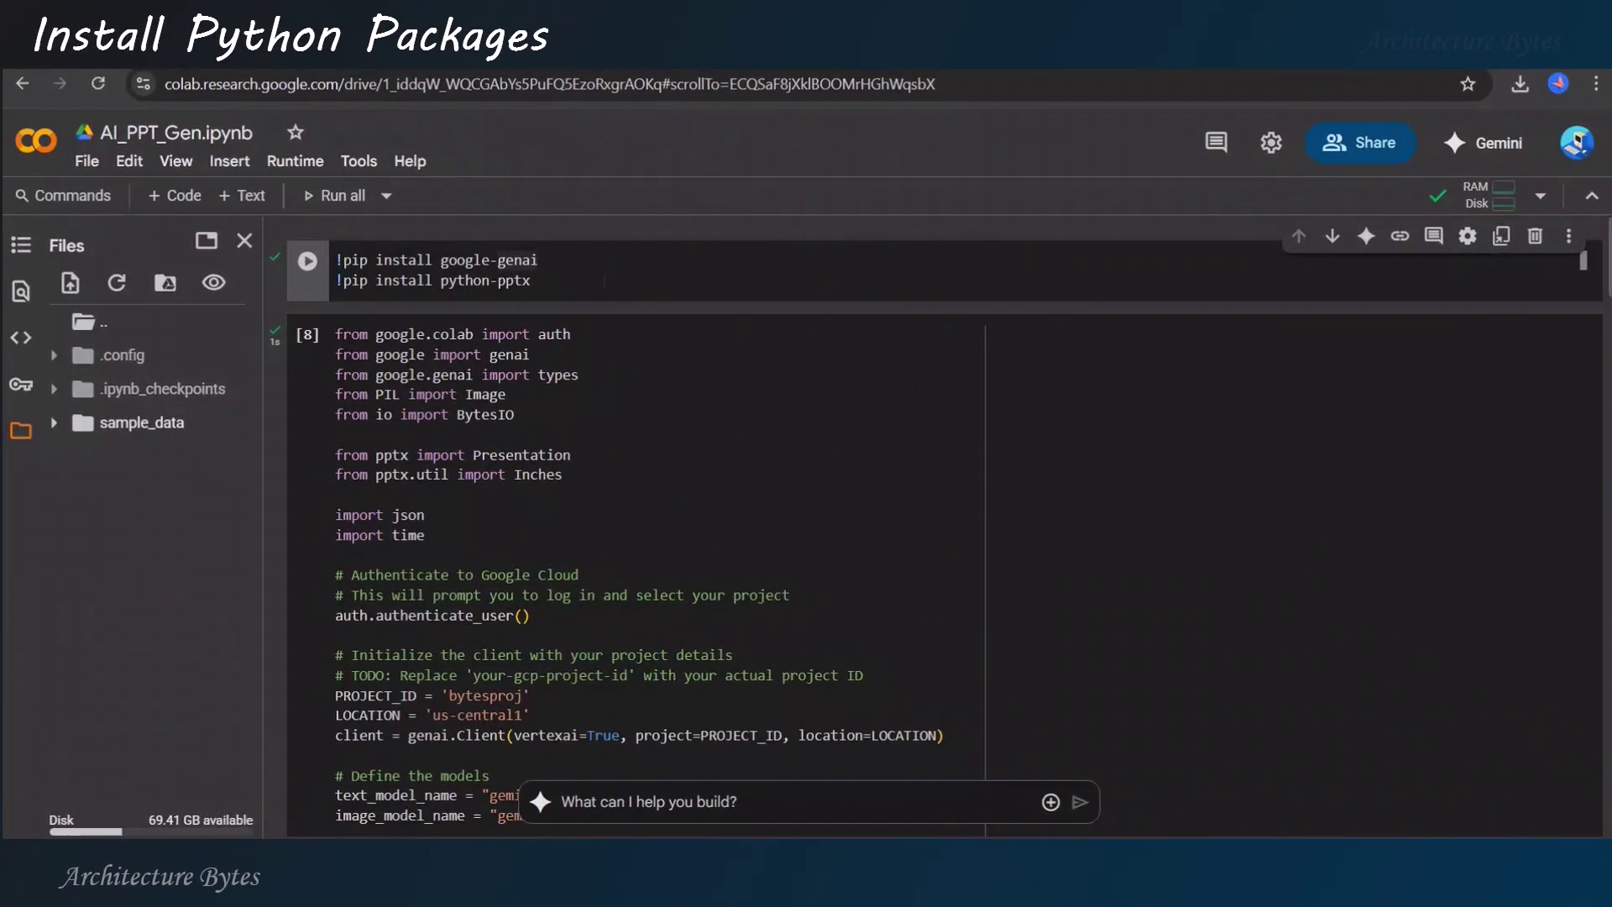
Install google-genai and python-pptx and hide the installation log.
left_click(307, 261)
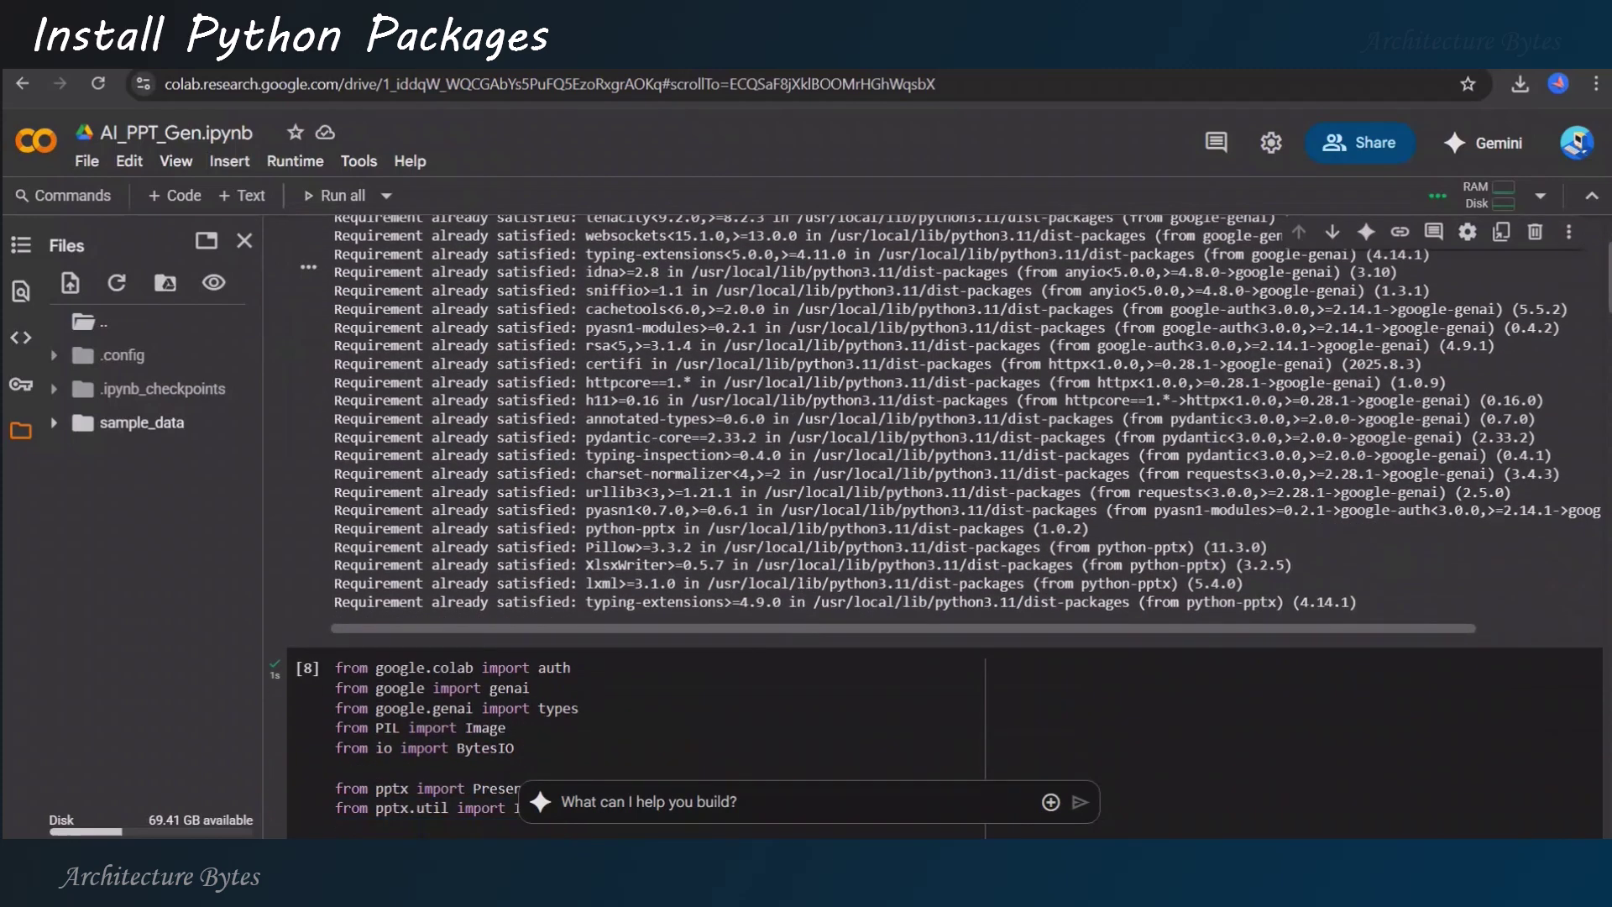
scroll(806, 440, "up", 3)
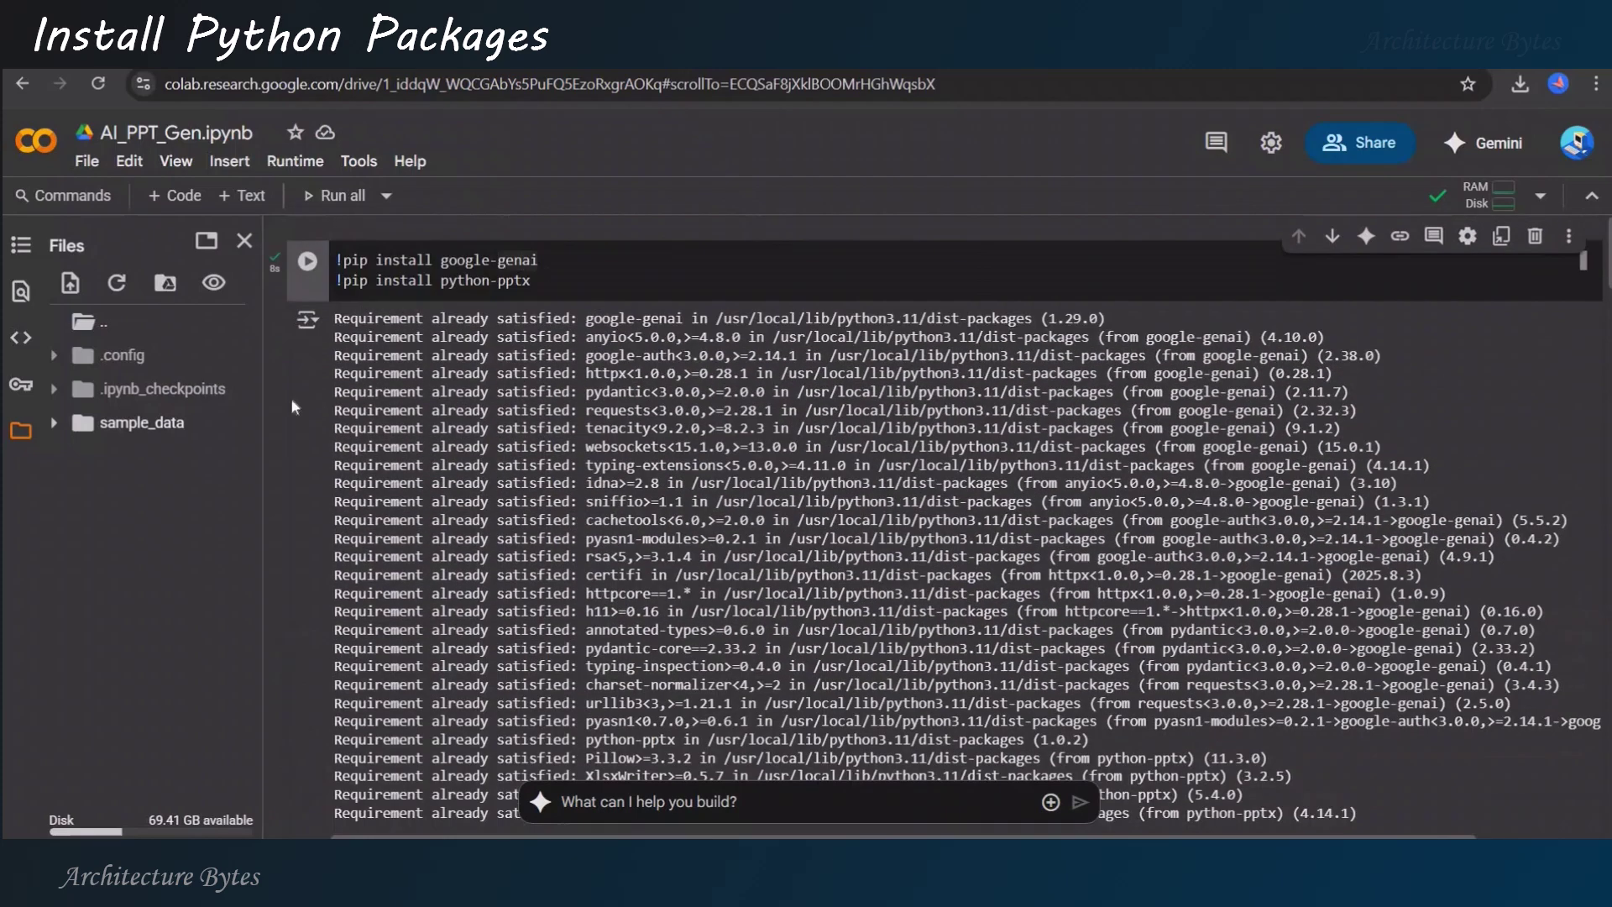
left_click(309, 322)
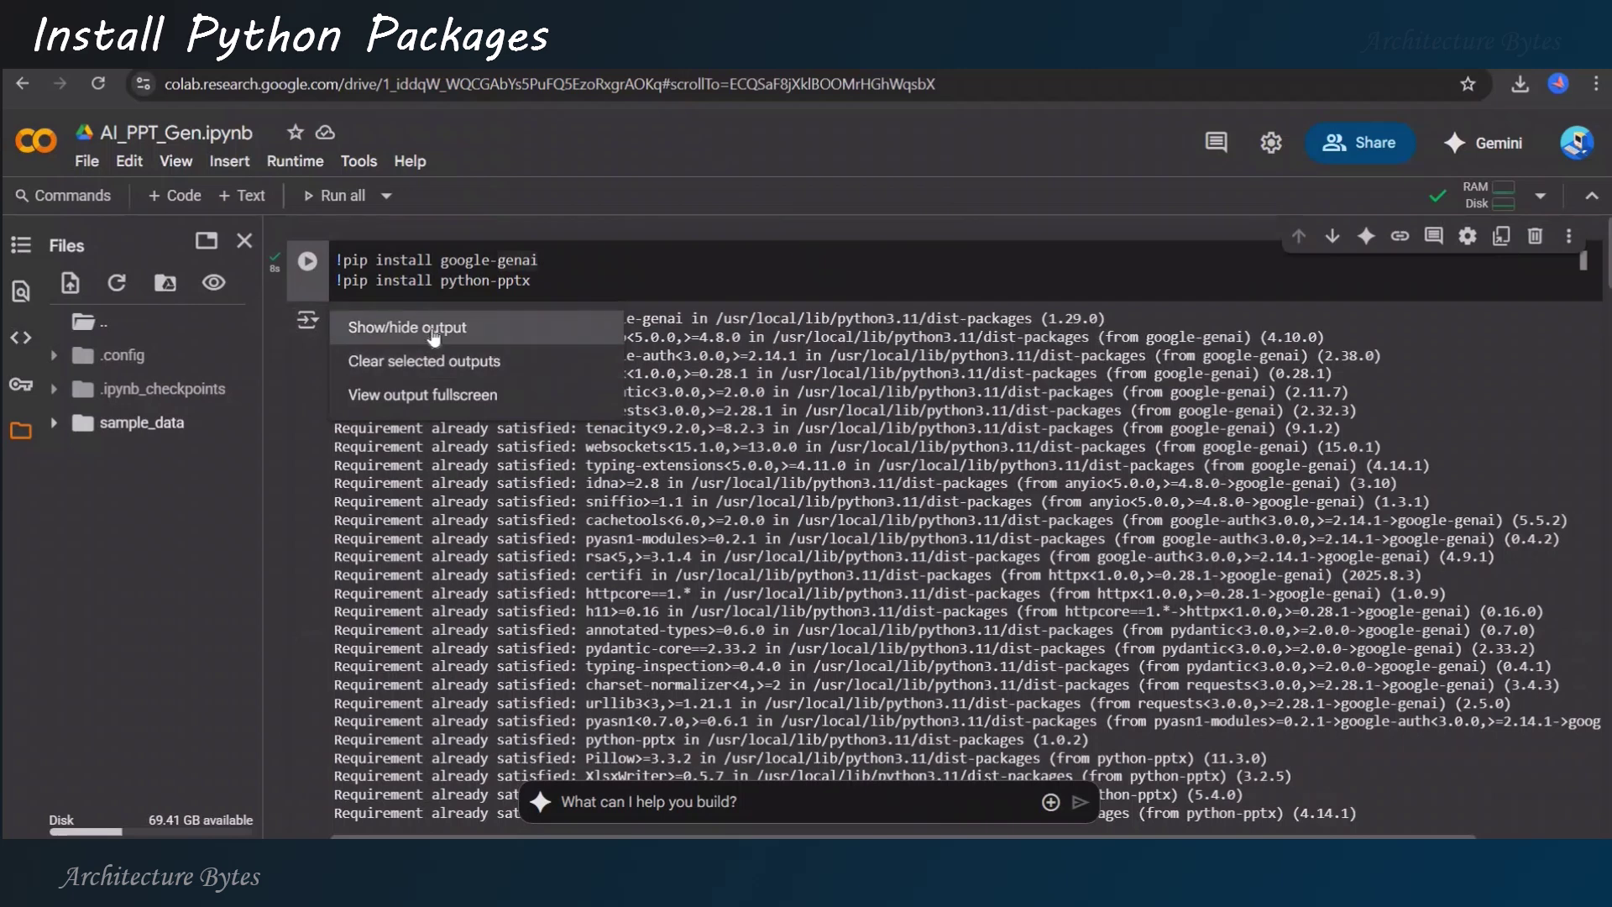
left_click(408, 328)
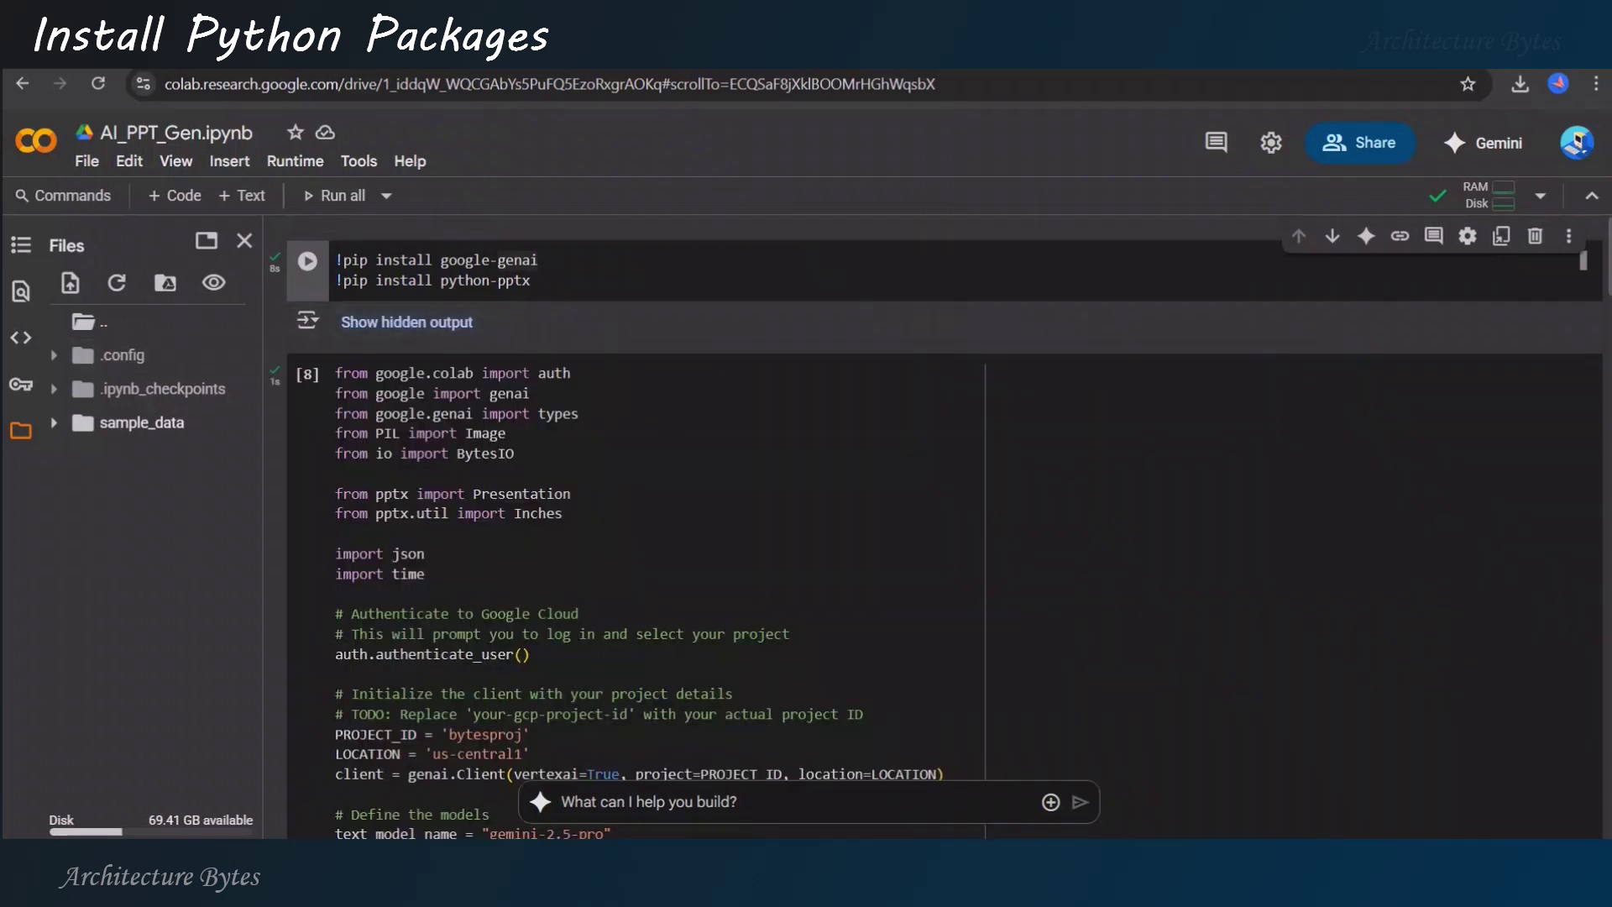
scroll(630, 503, "down", 1)
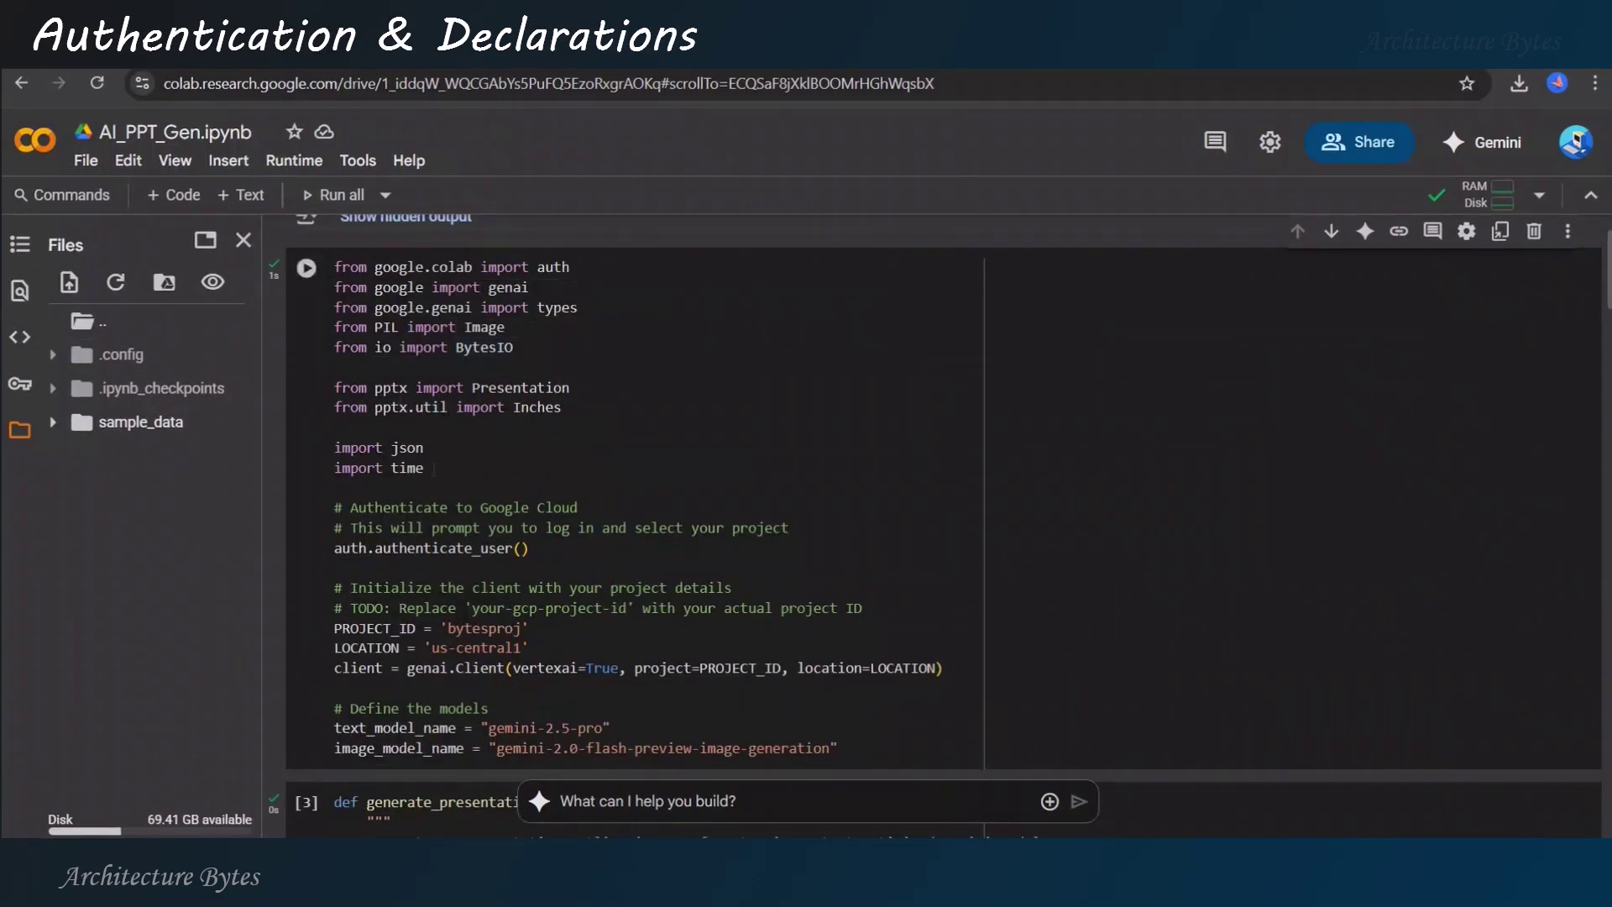
scroll(630, 504, "down", 1)
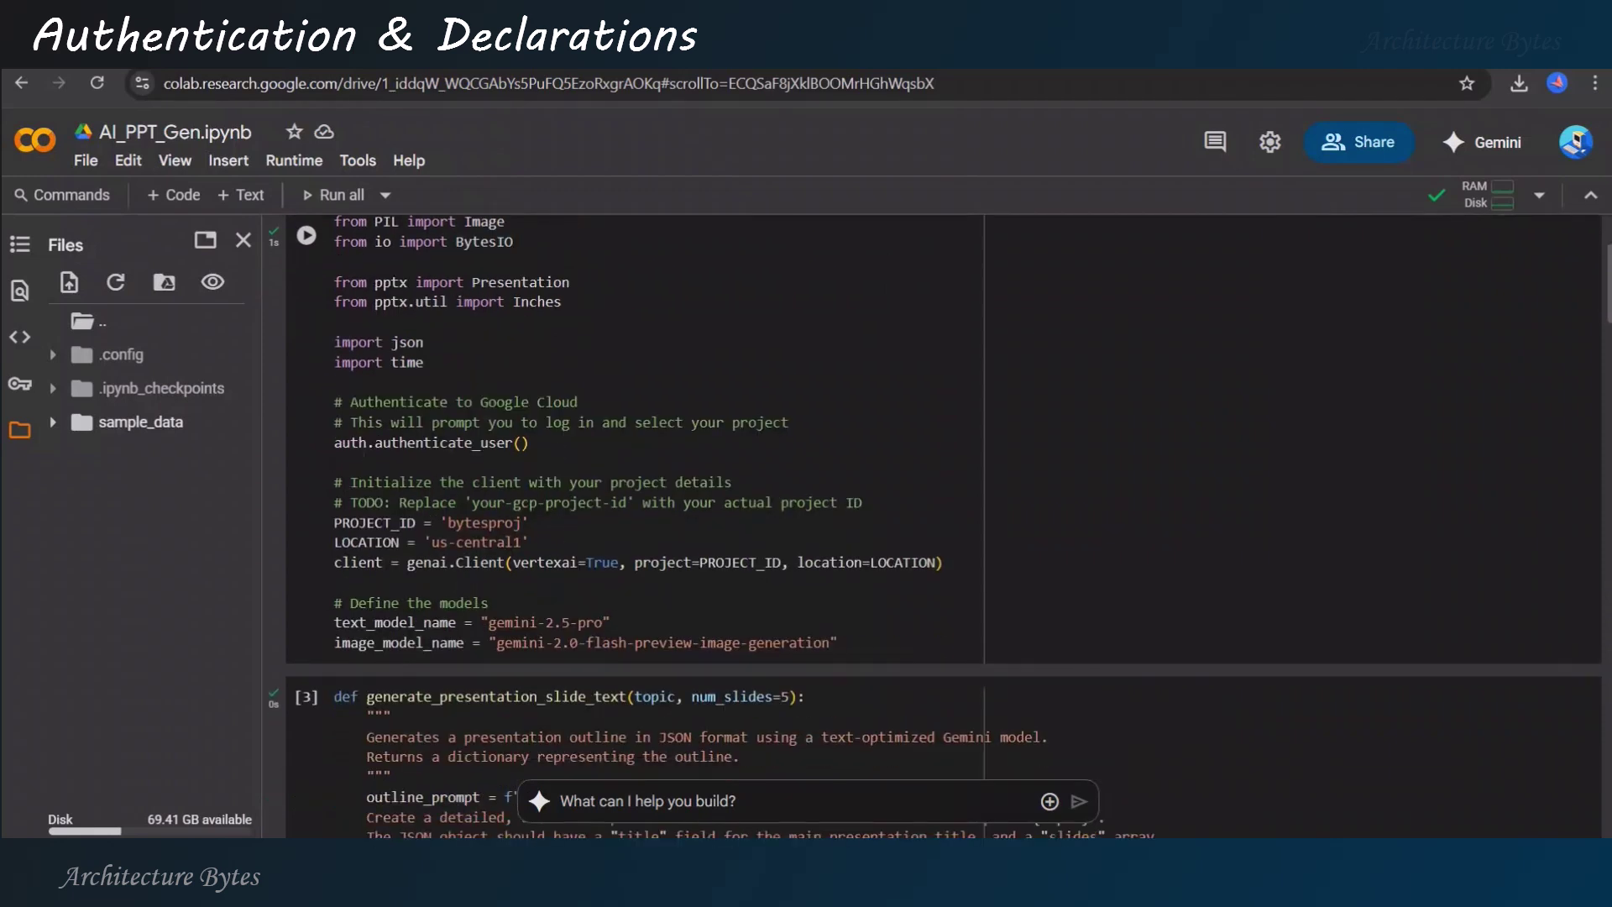
Review the project ID, location and Gemini text and image model lines in the authentication cell.
left_click(367, 522)
key("Down")
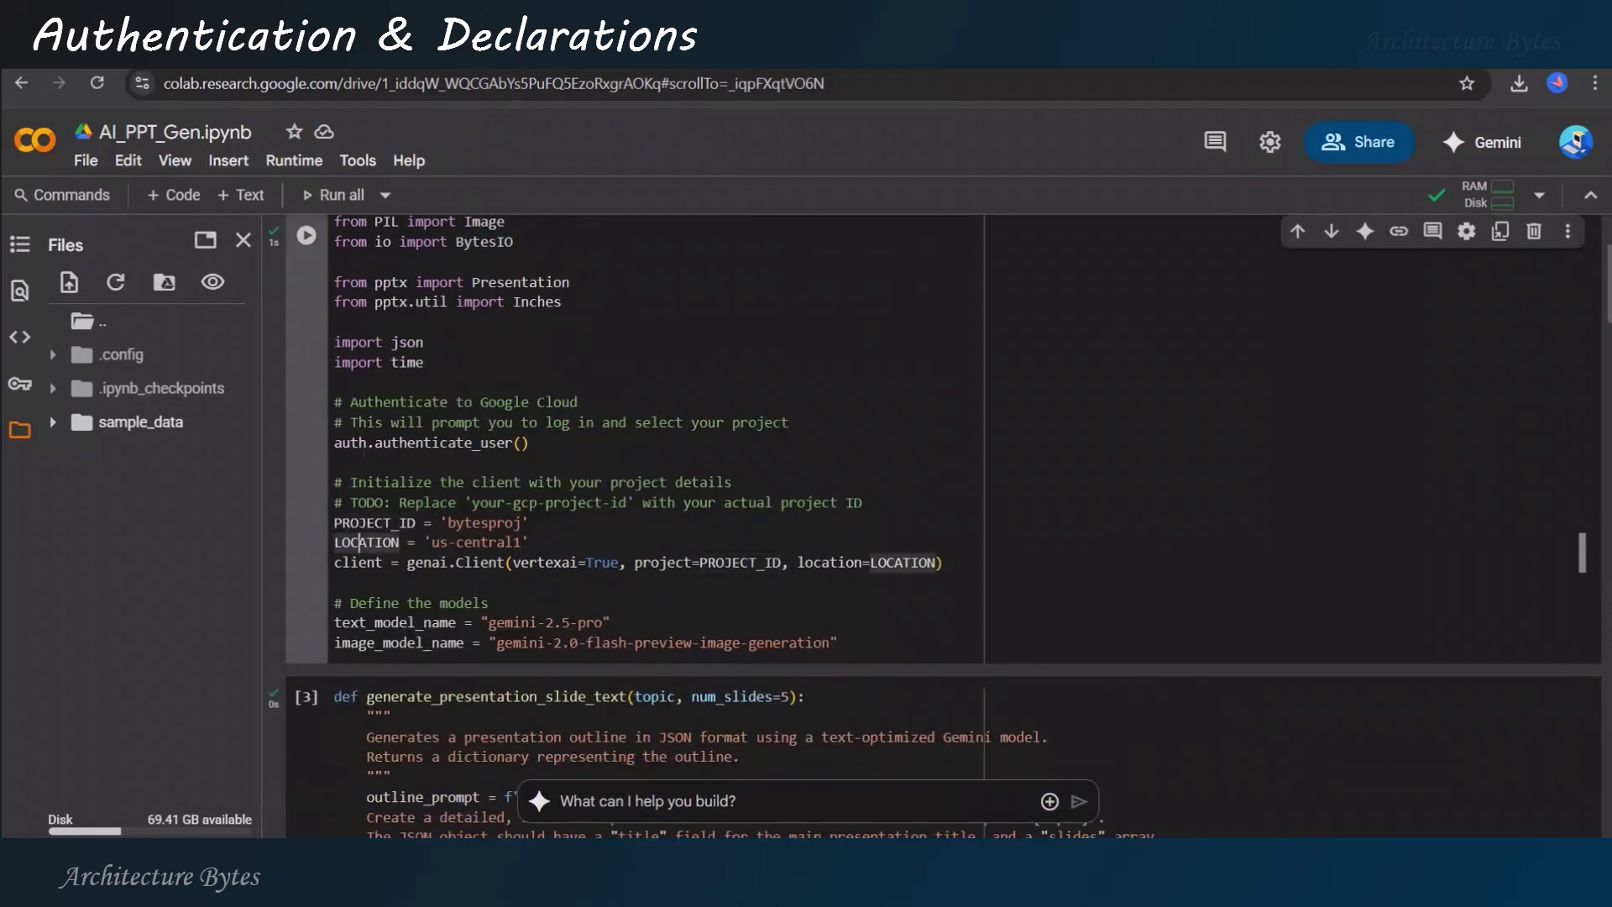
key("Down")
key("Down")
key("Down")
key("shift+End")
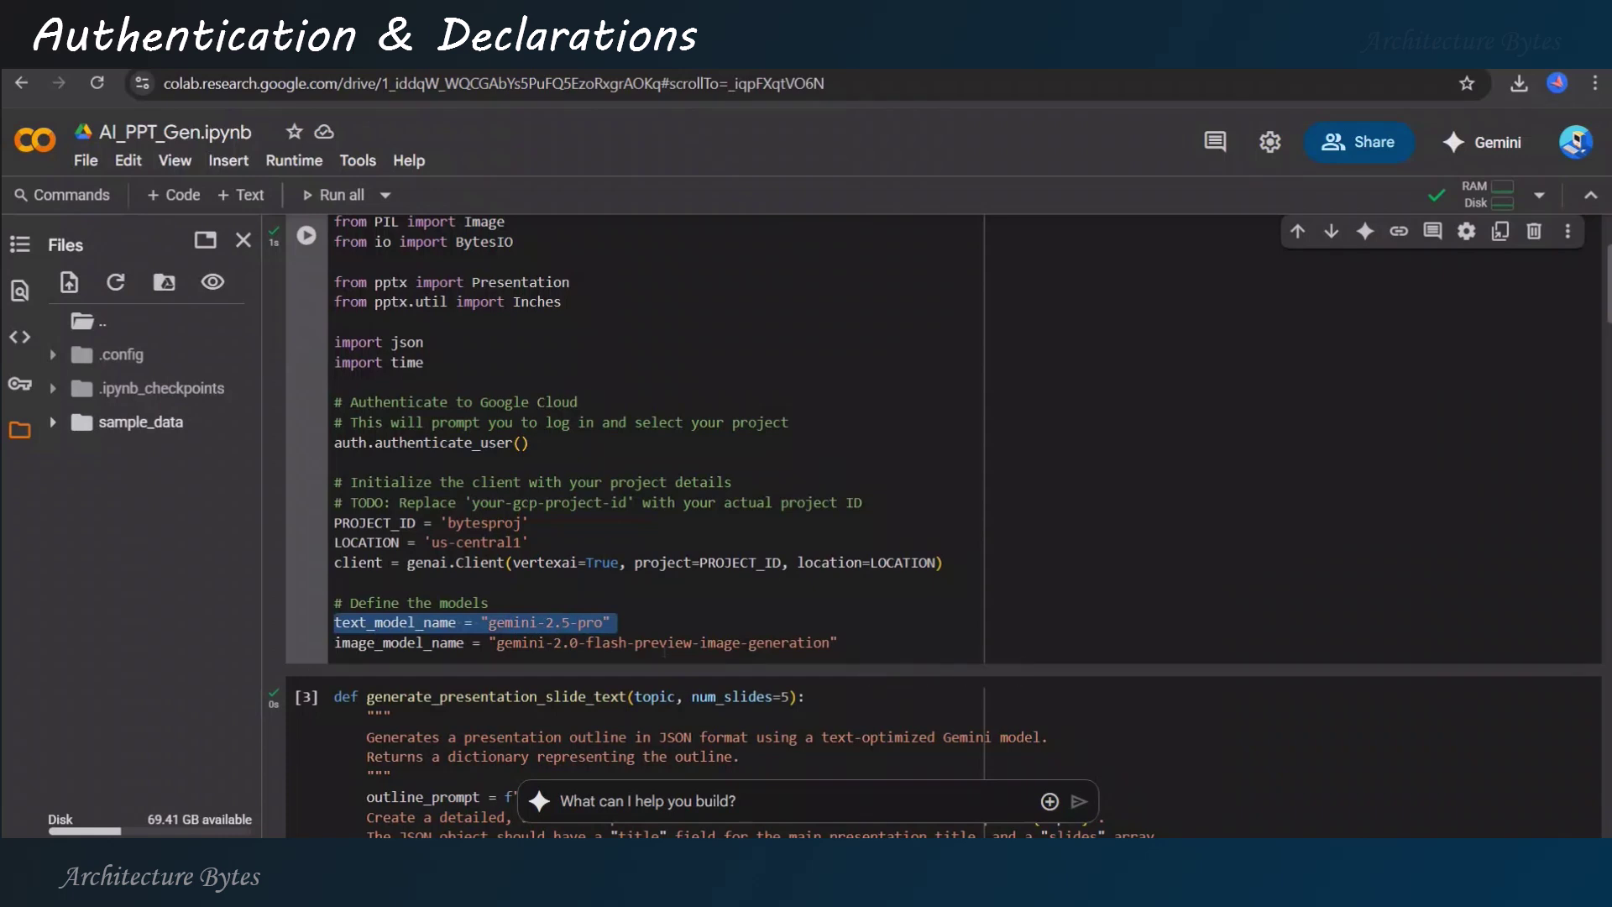
key("Down")
key("Home")
key("shift+End")
scroll(631, 504, "up", 2)
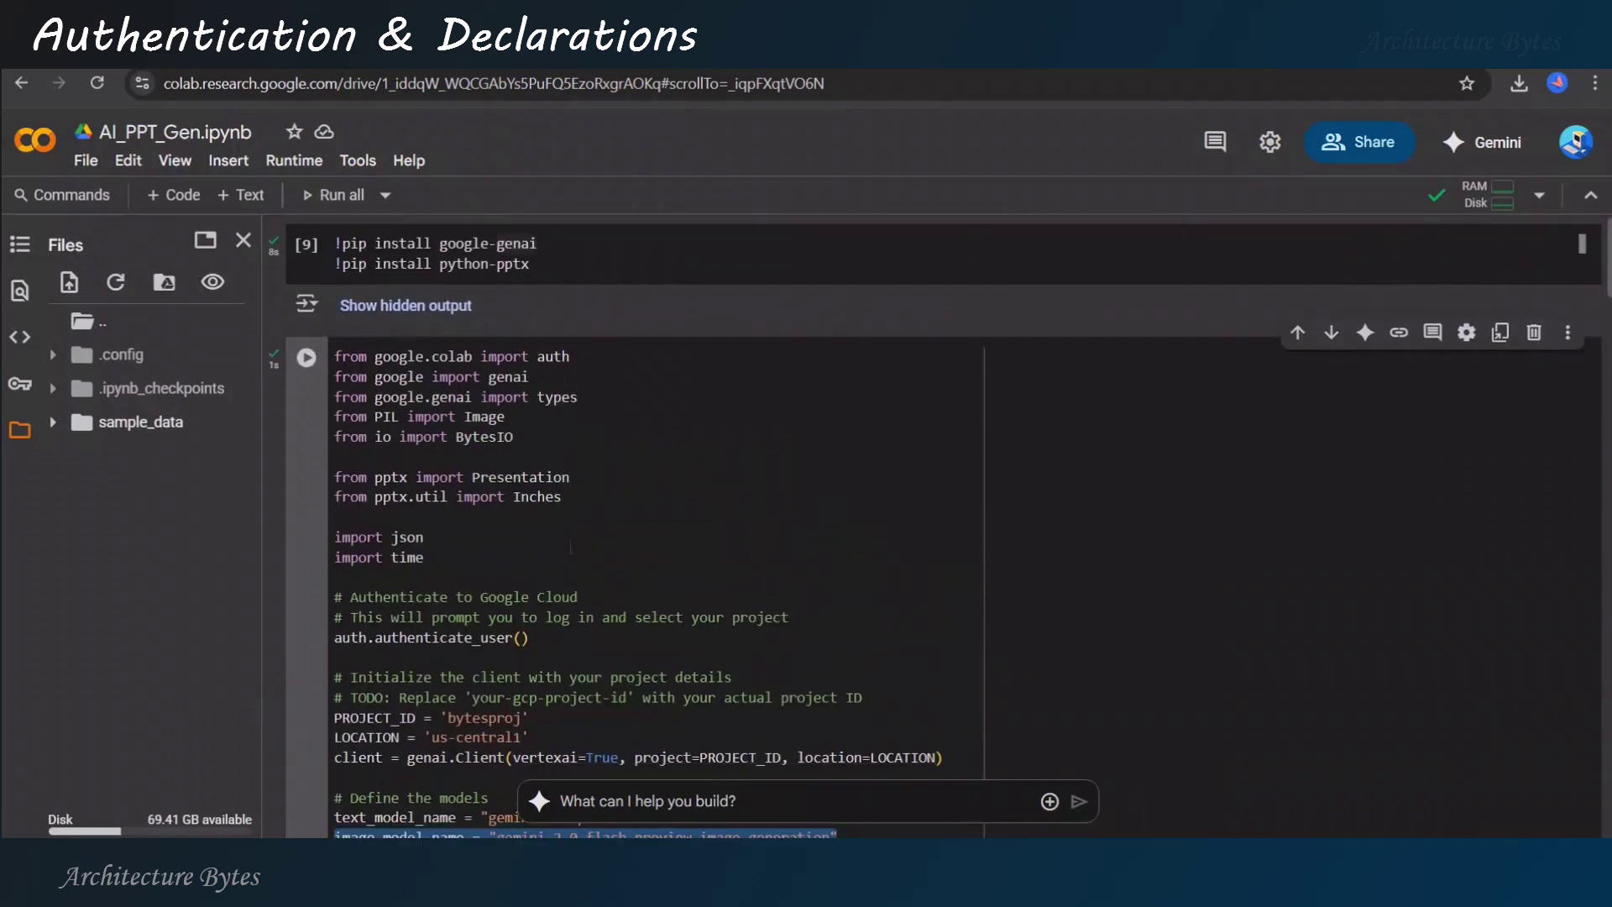
scroll(629, 504, "down", 1)
left_click(306, 266)
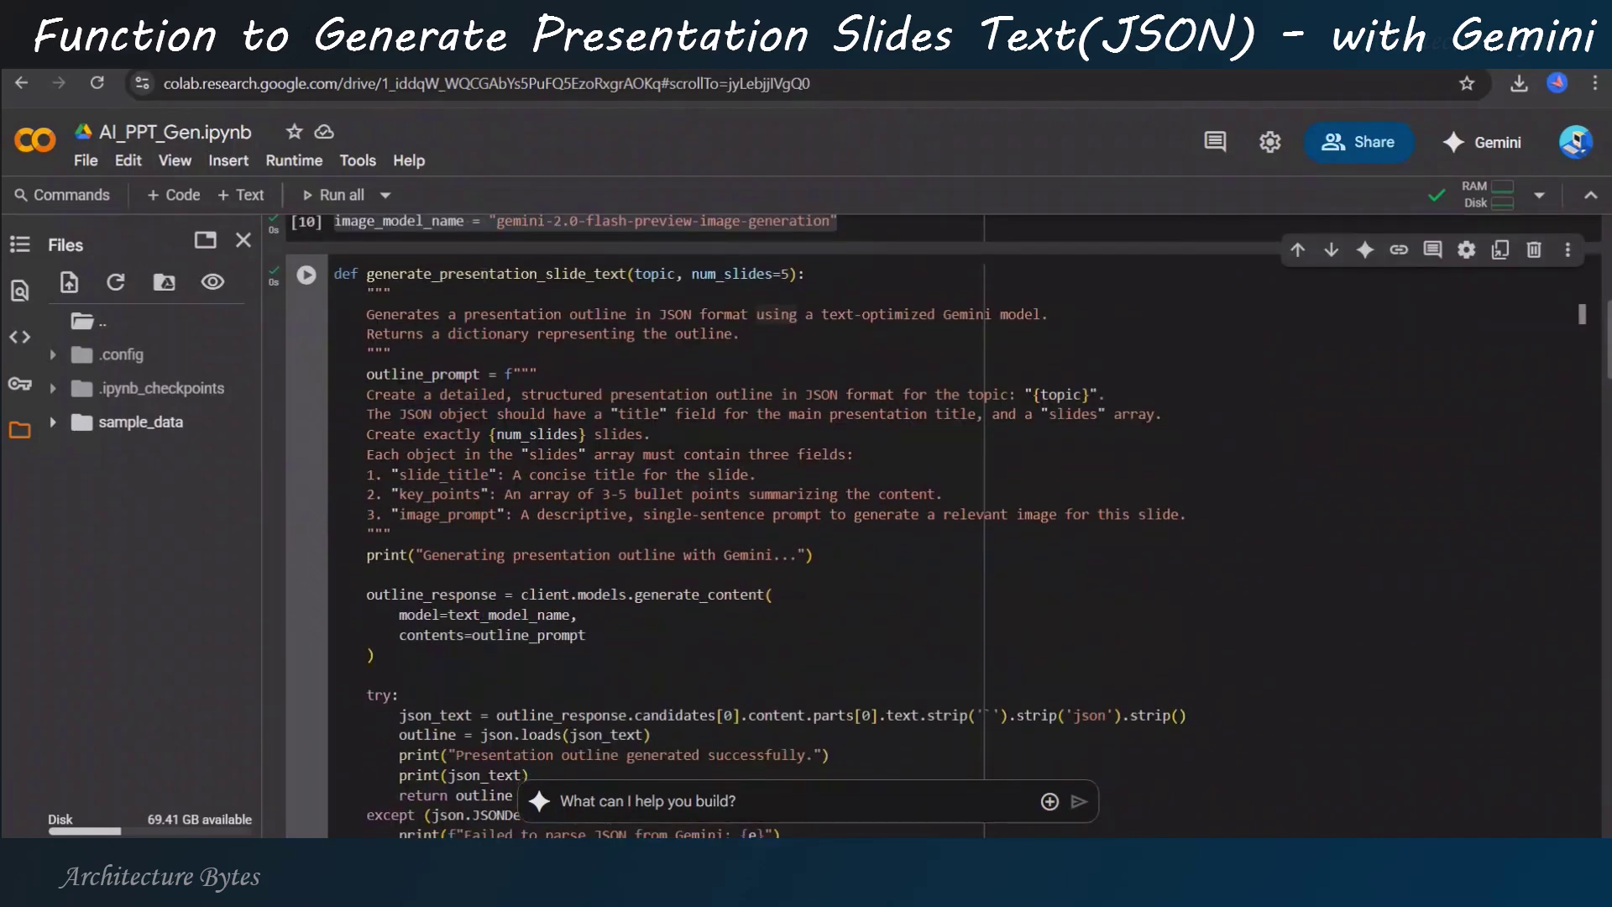
double_click(498, 274)
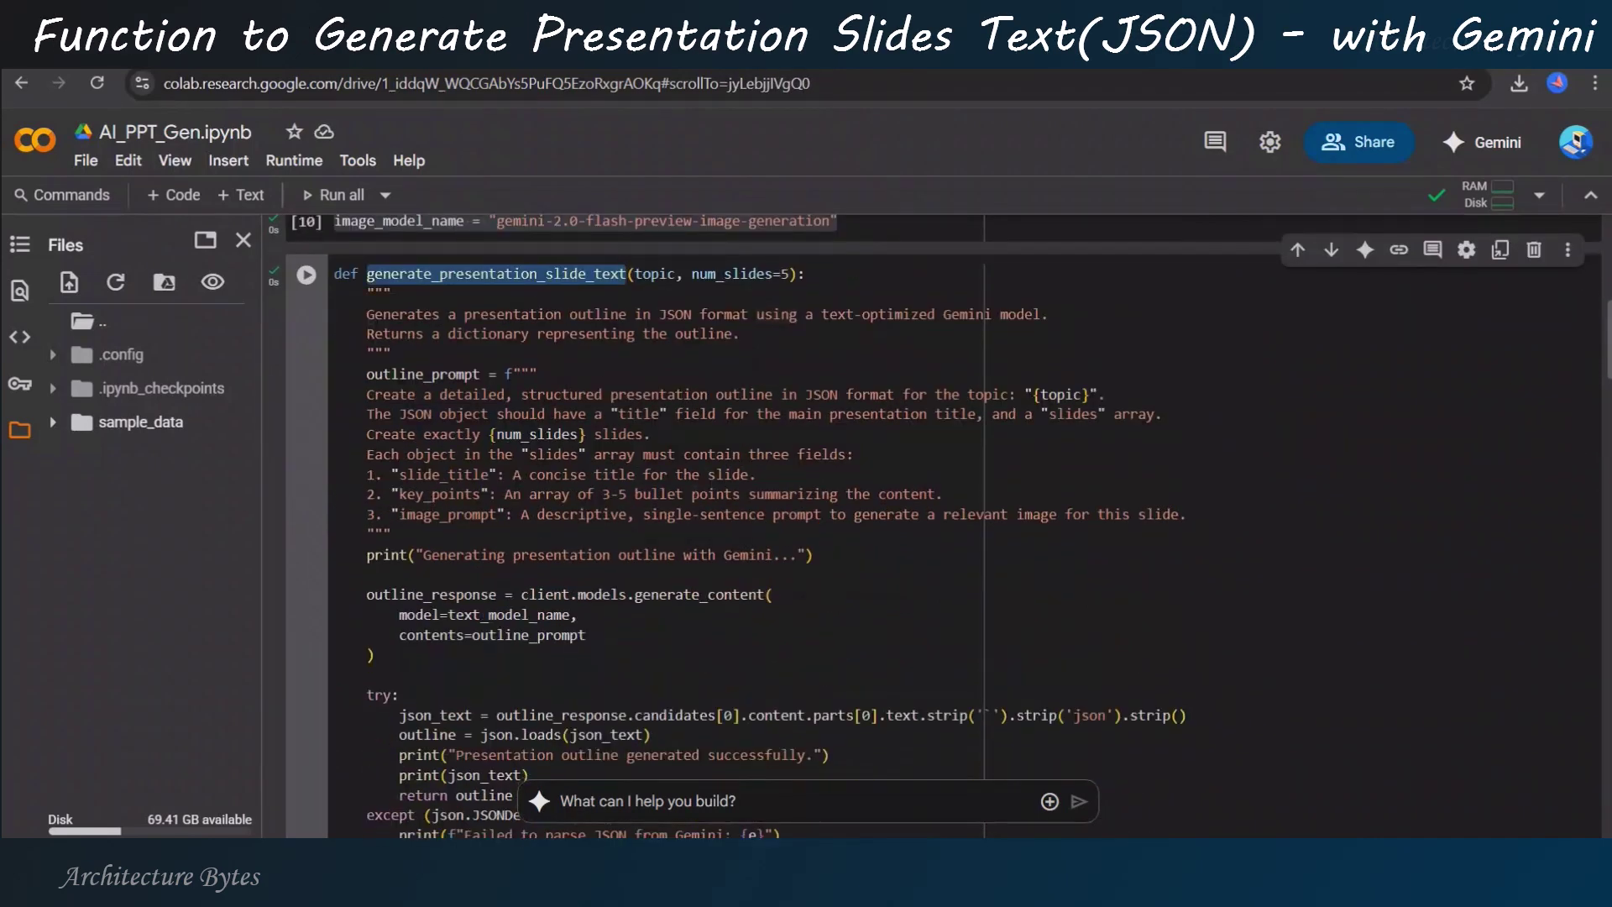
left_click_drag(367, 313, 751, 314)
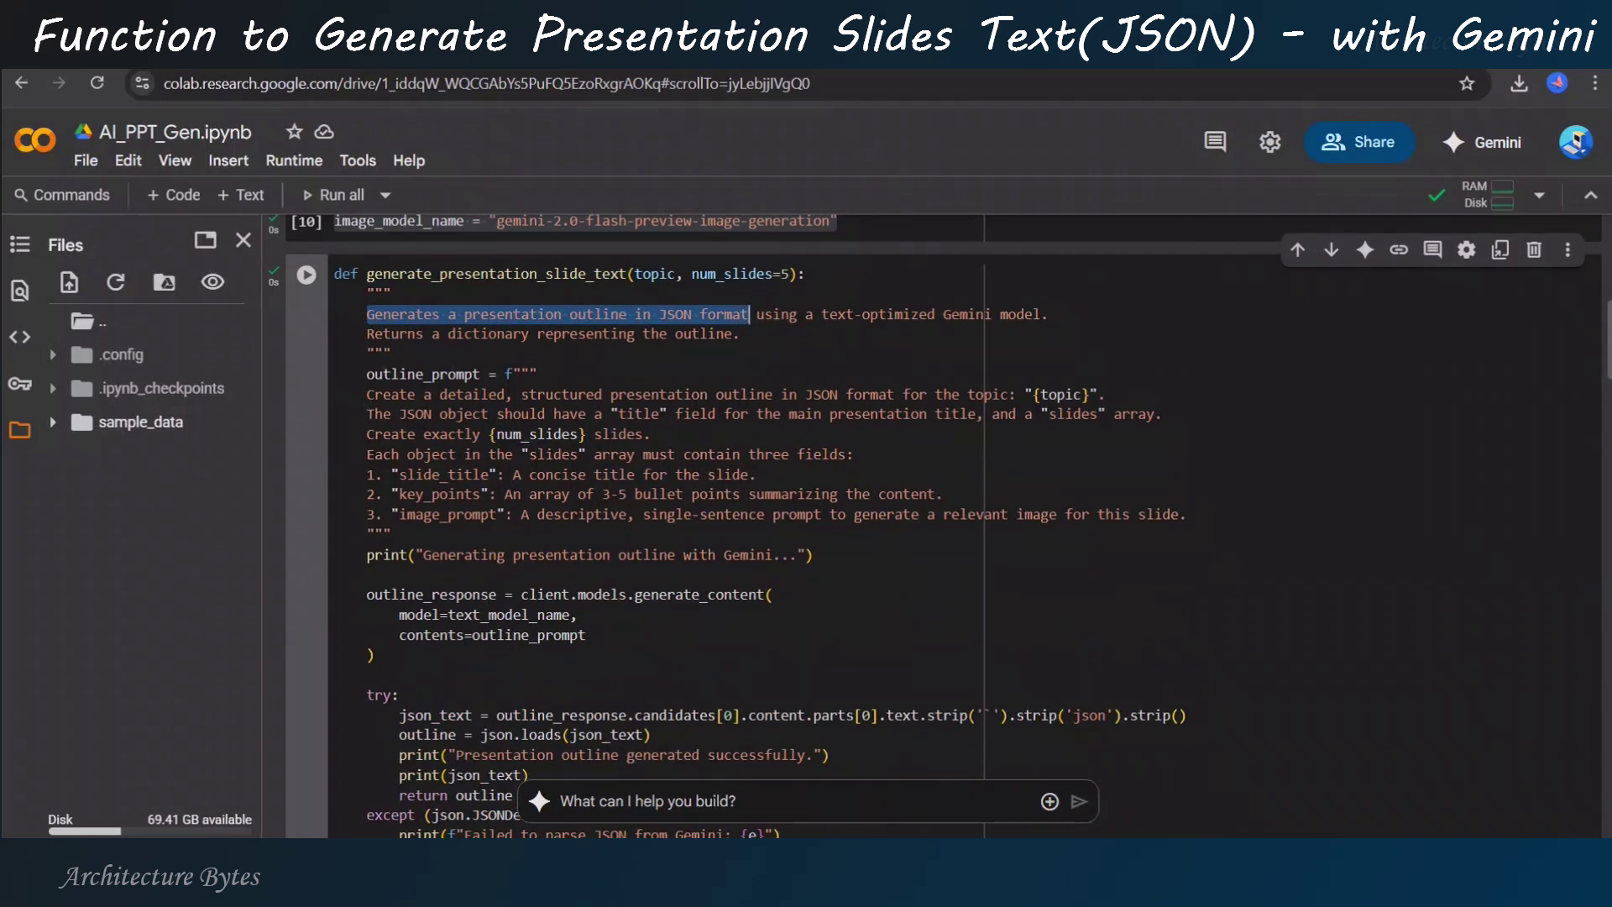
left_click_drag(367, 393, 1005, 394)
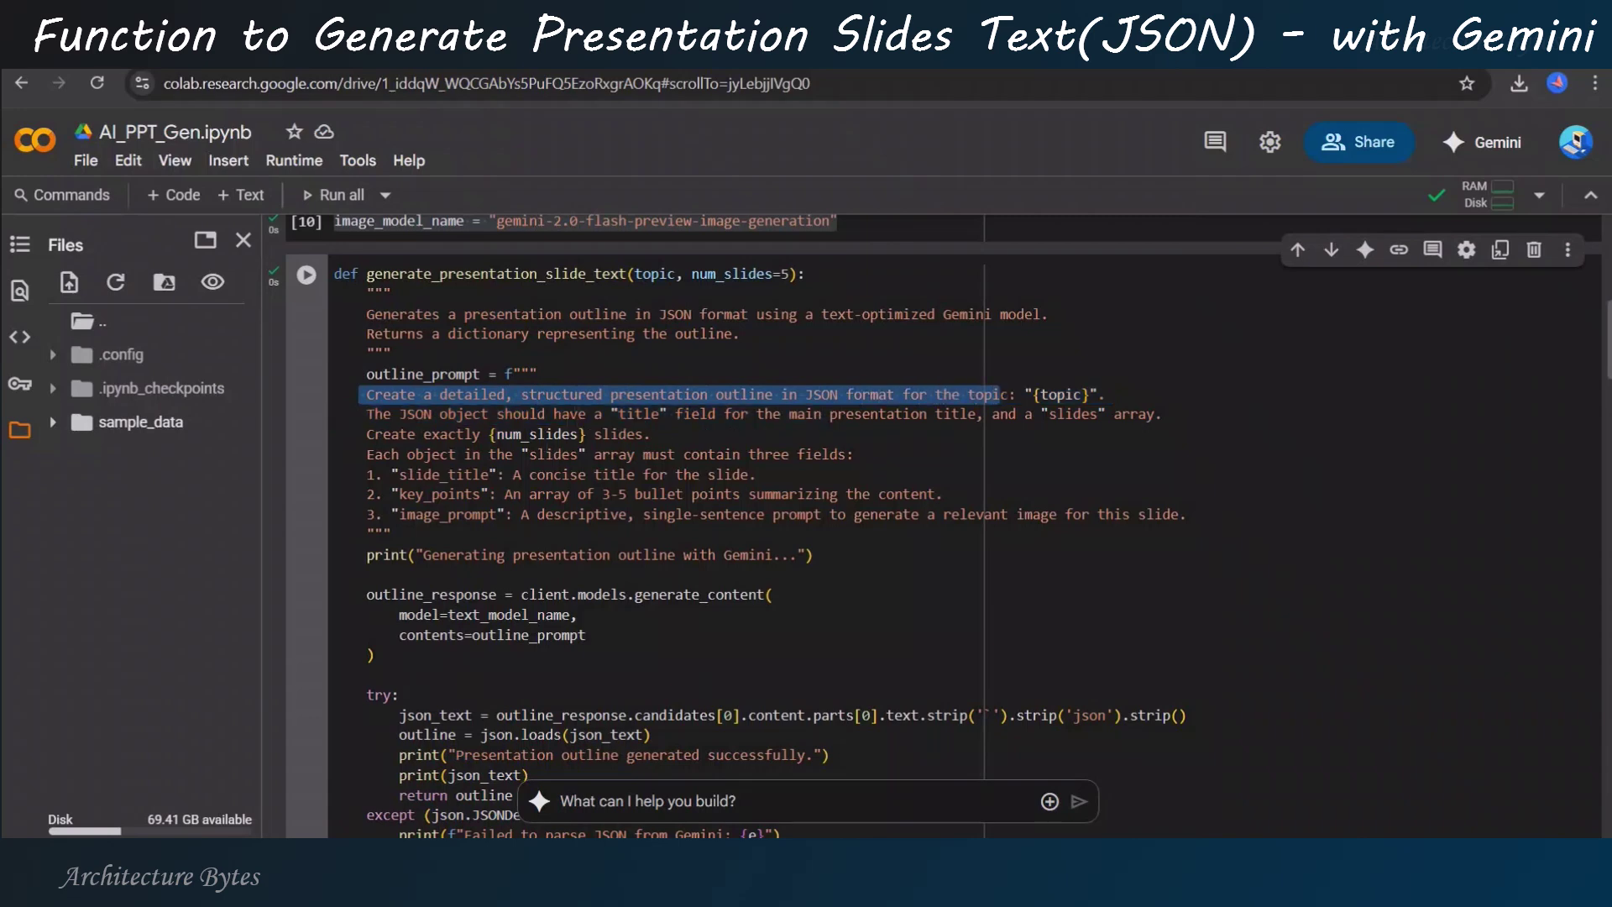
left_click_drag(398, 414, 1163, 414)
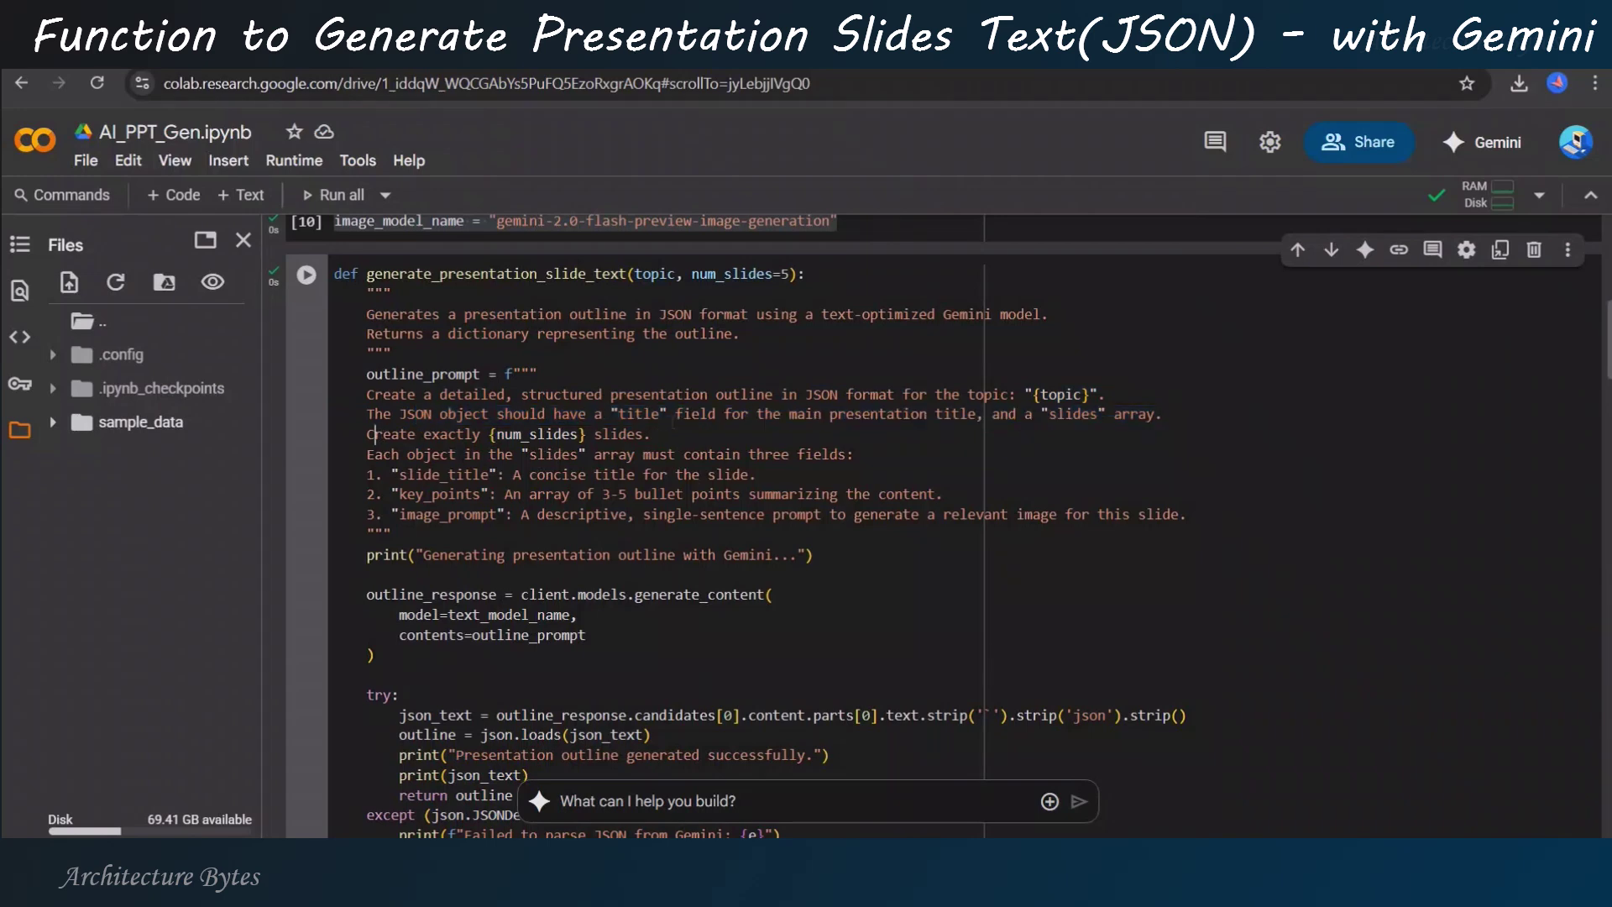
left_click_drag(369, 434, 650, 435)
left_click_drag(366, 454, 1188, 514)
scroll(1188, 515, "down", 1)
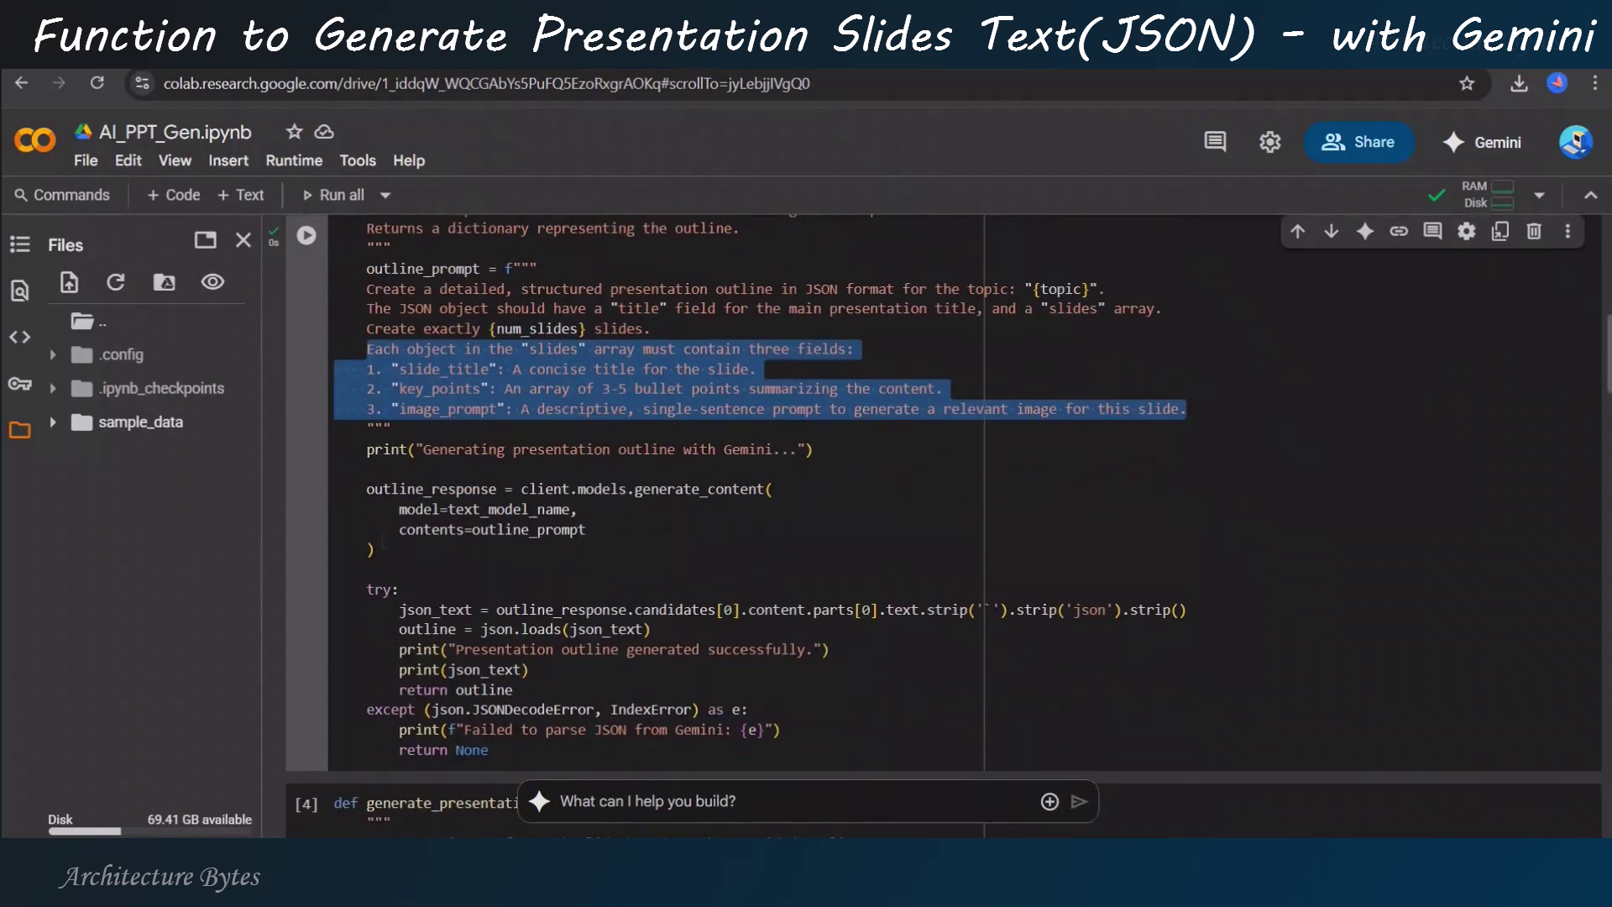
left_click(701, 545)
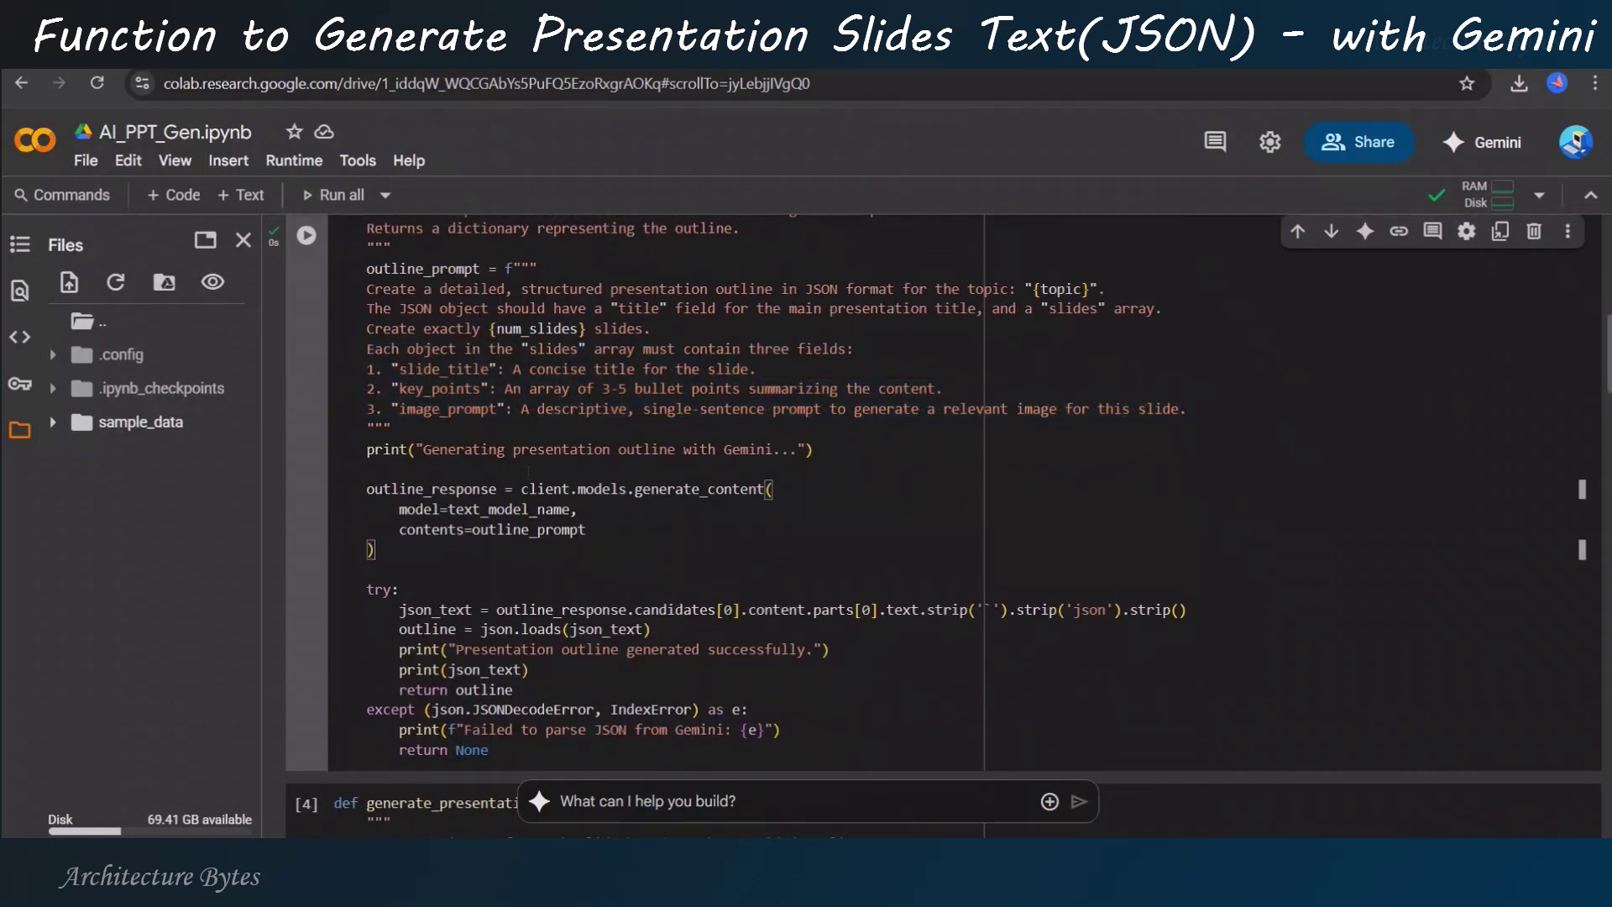
scroll(510, 566, "down", 1)
scroll(510, 566, "down", 2)
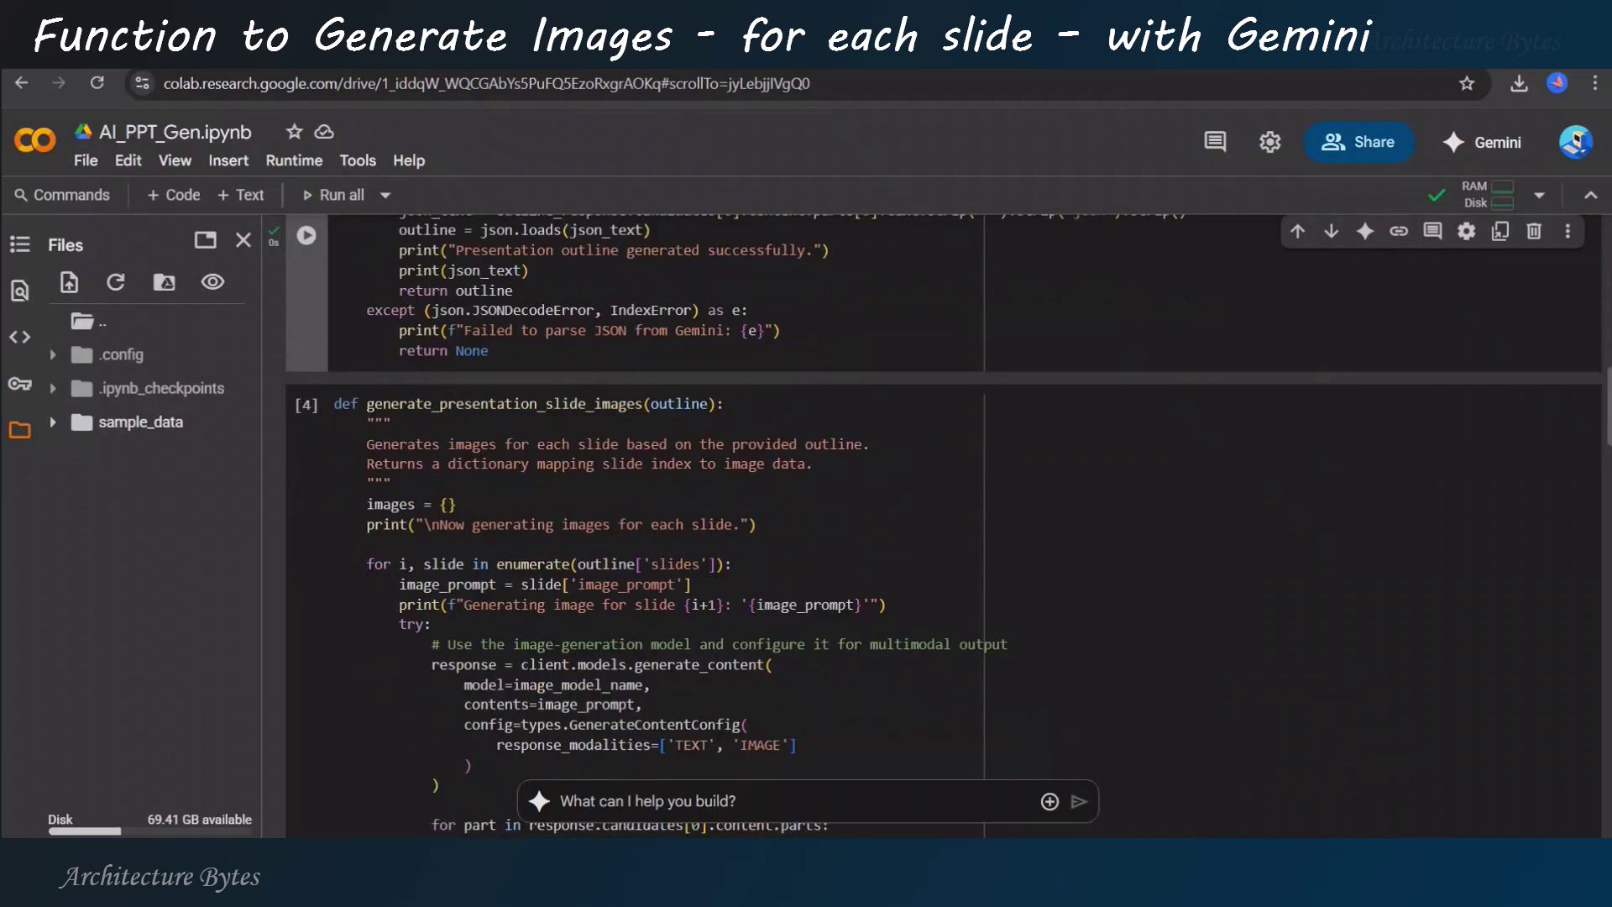
scroll(630, 504, "down", 1)
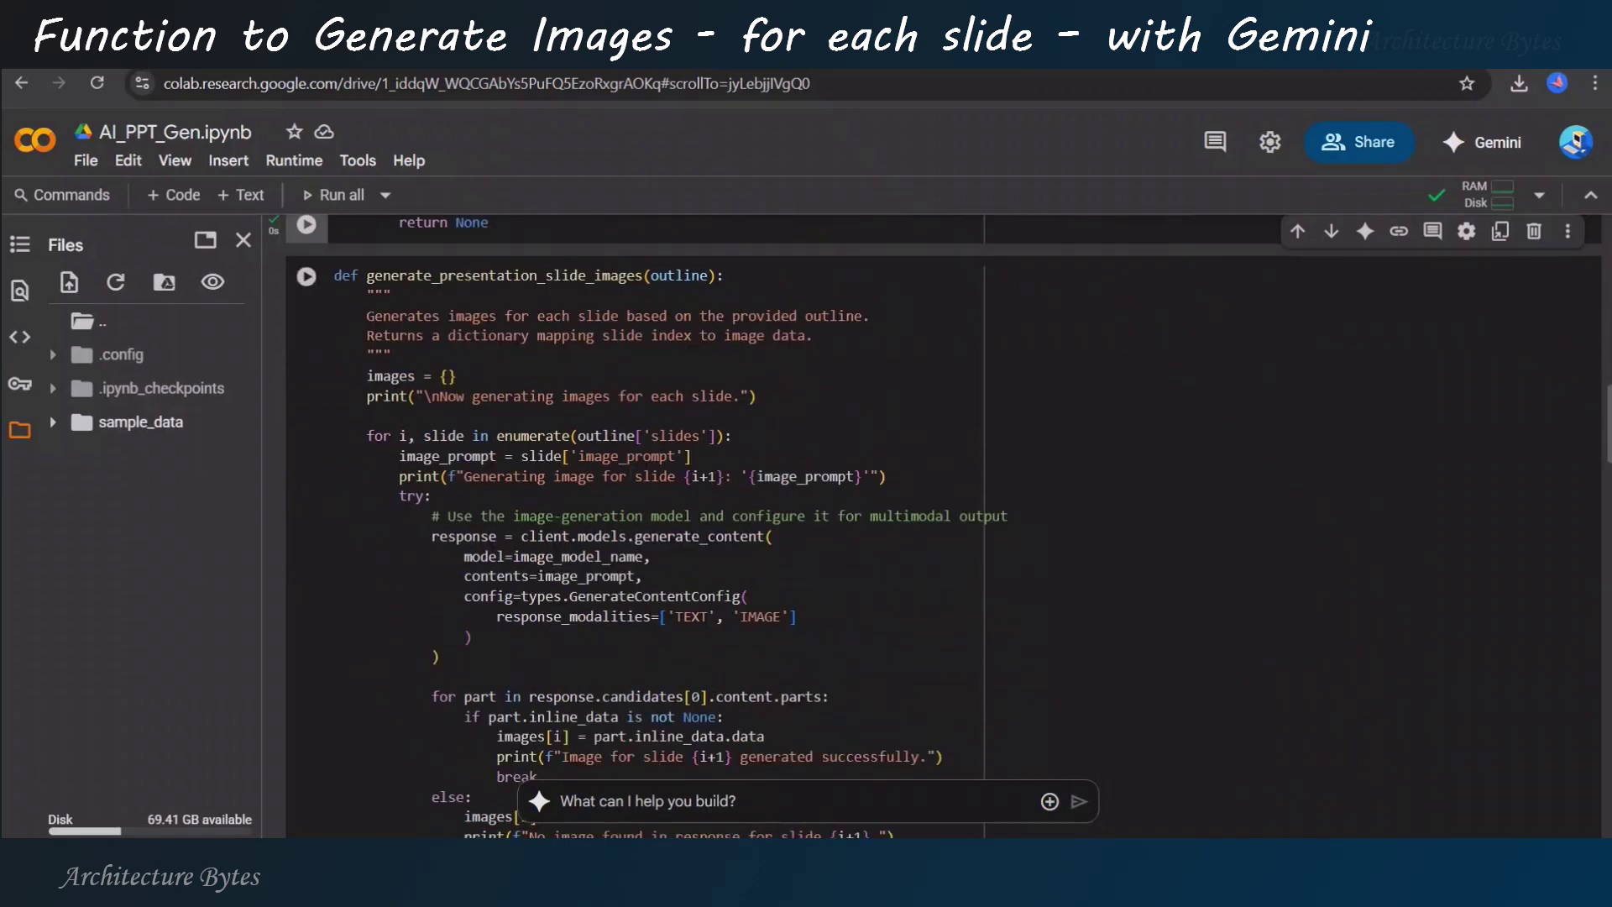
Review the generate_presentation_slide_images function's docstring, slide loop and image request, then run it.
double_click(503, 276)
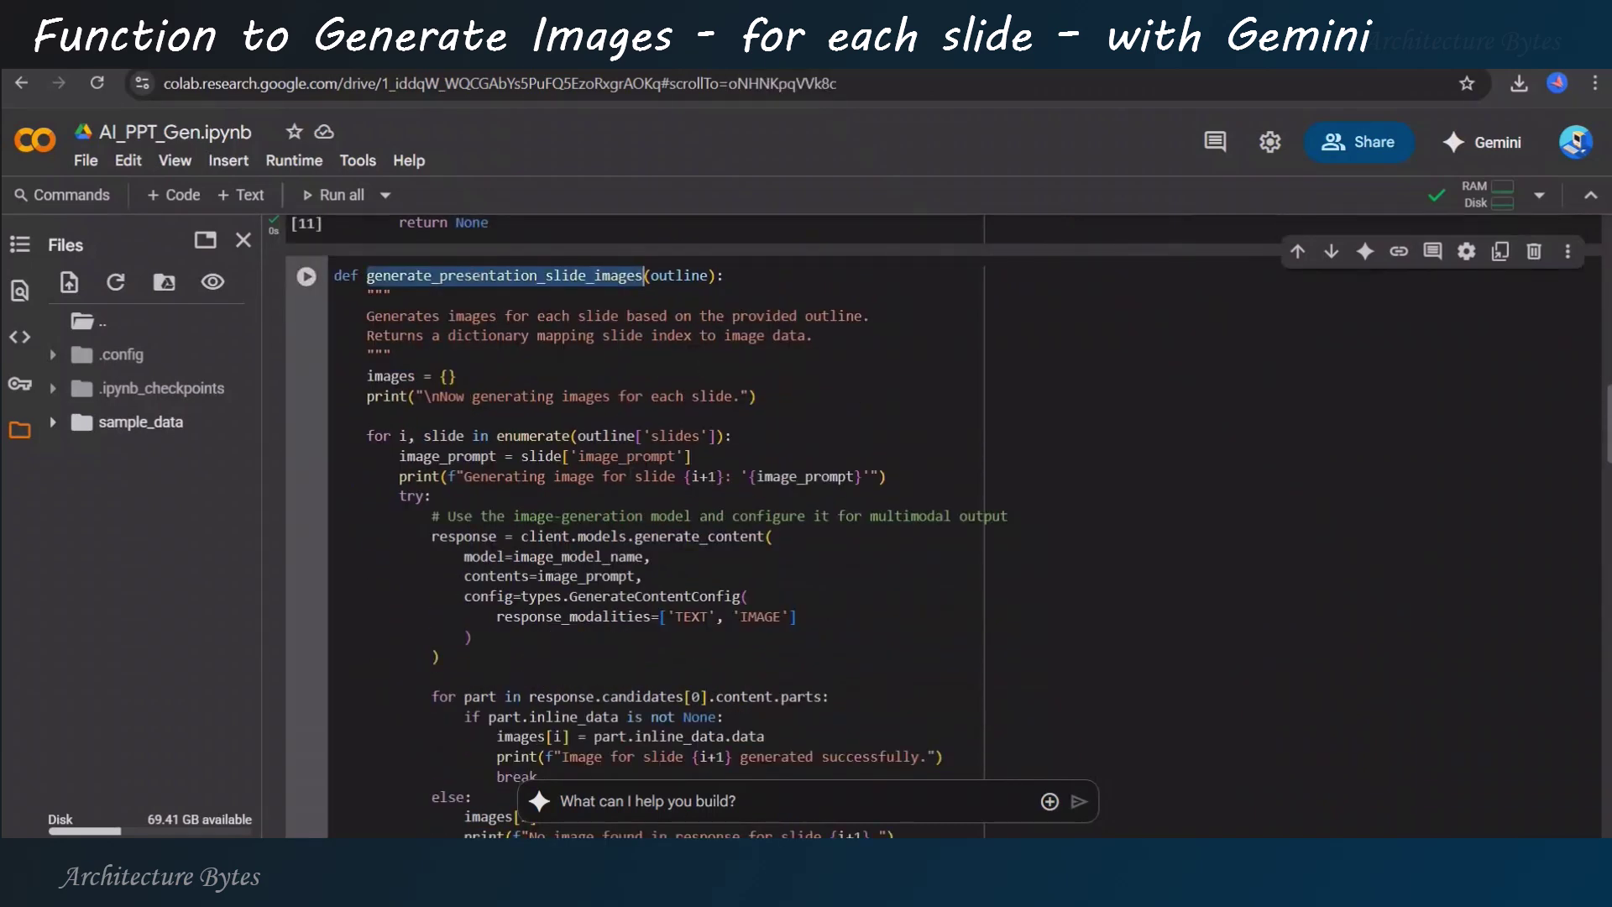
left_click_drag(367, 316, 872, 316)
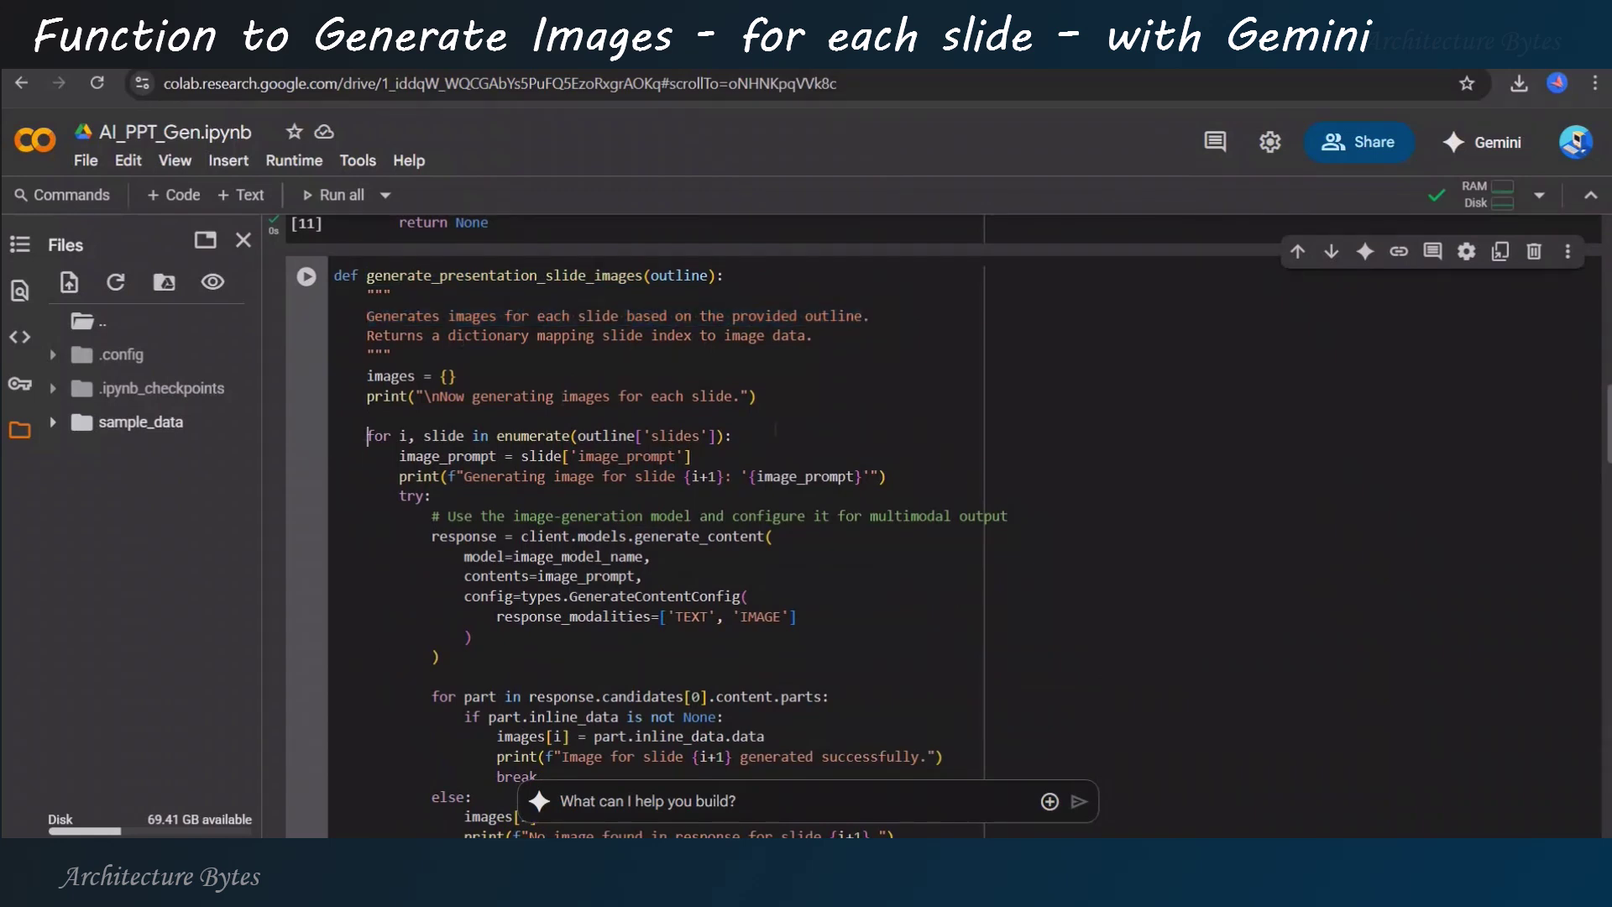
left_click_drag(367, 436, 733, 437)
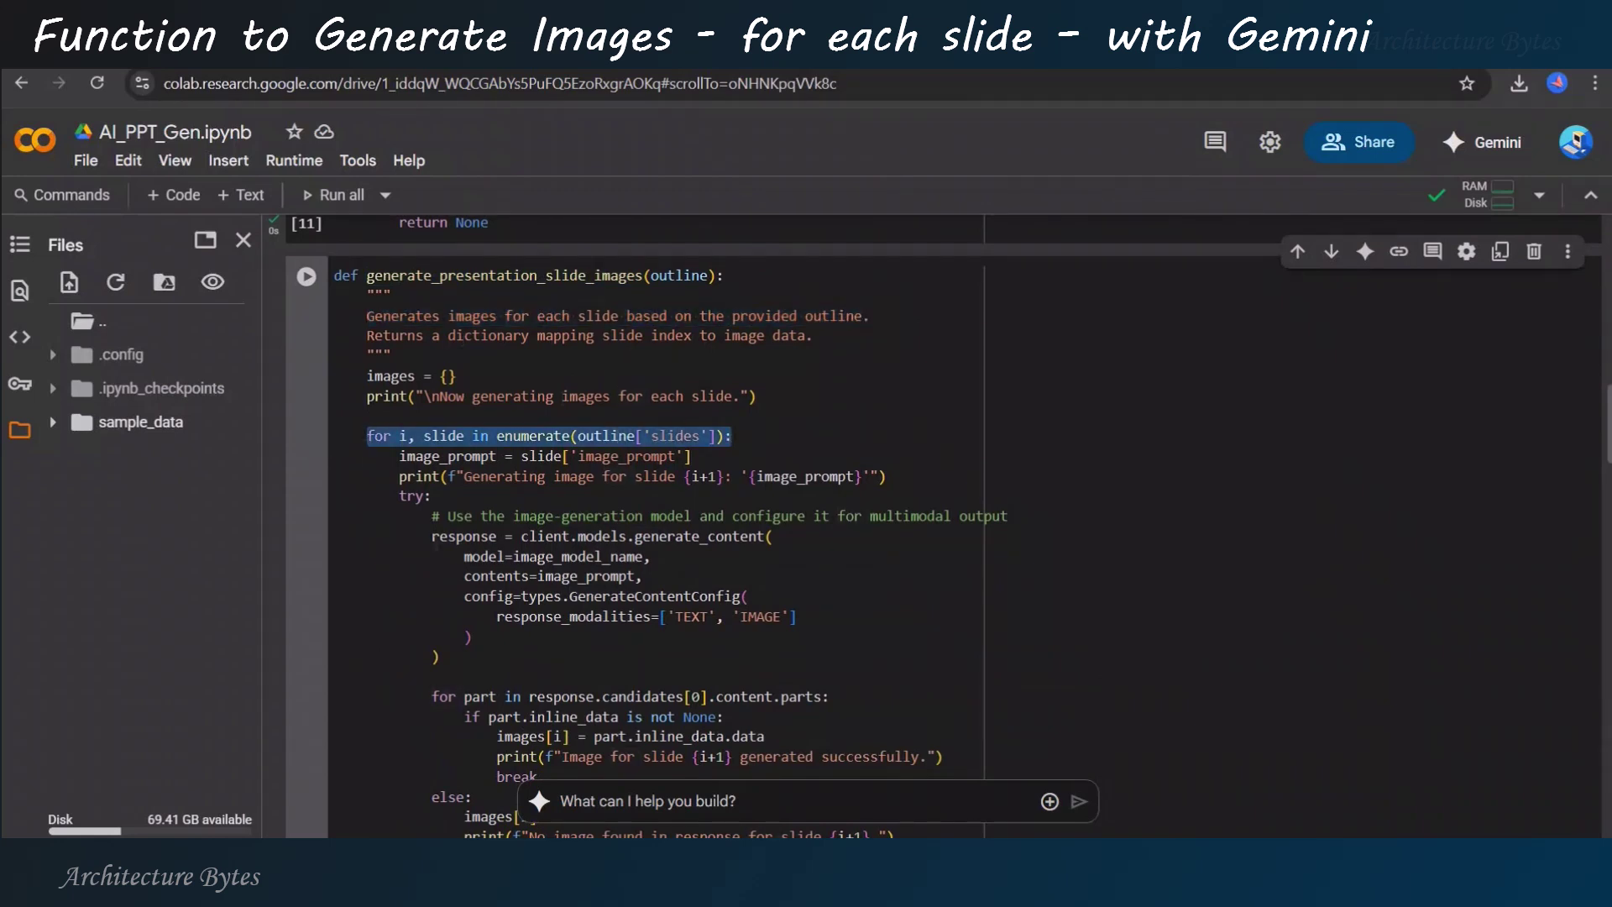
mouse_move(407, 538)
left_mouse_down()
mouse_move(630, 537)
mouse_move(474, 638)
left_mouse_up()
scroll(807, 567, "down", 1)
scroll(806, 568, "down", 2)
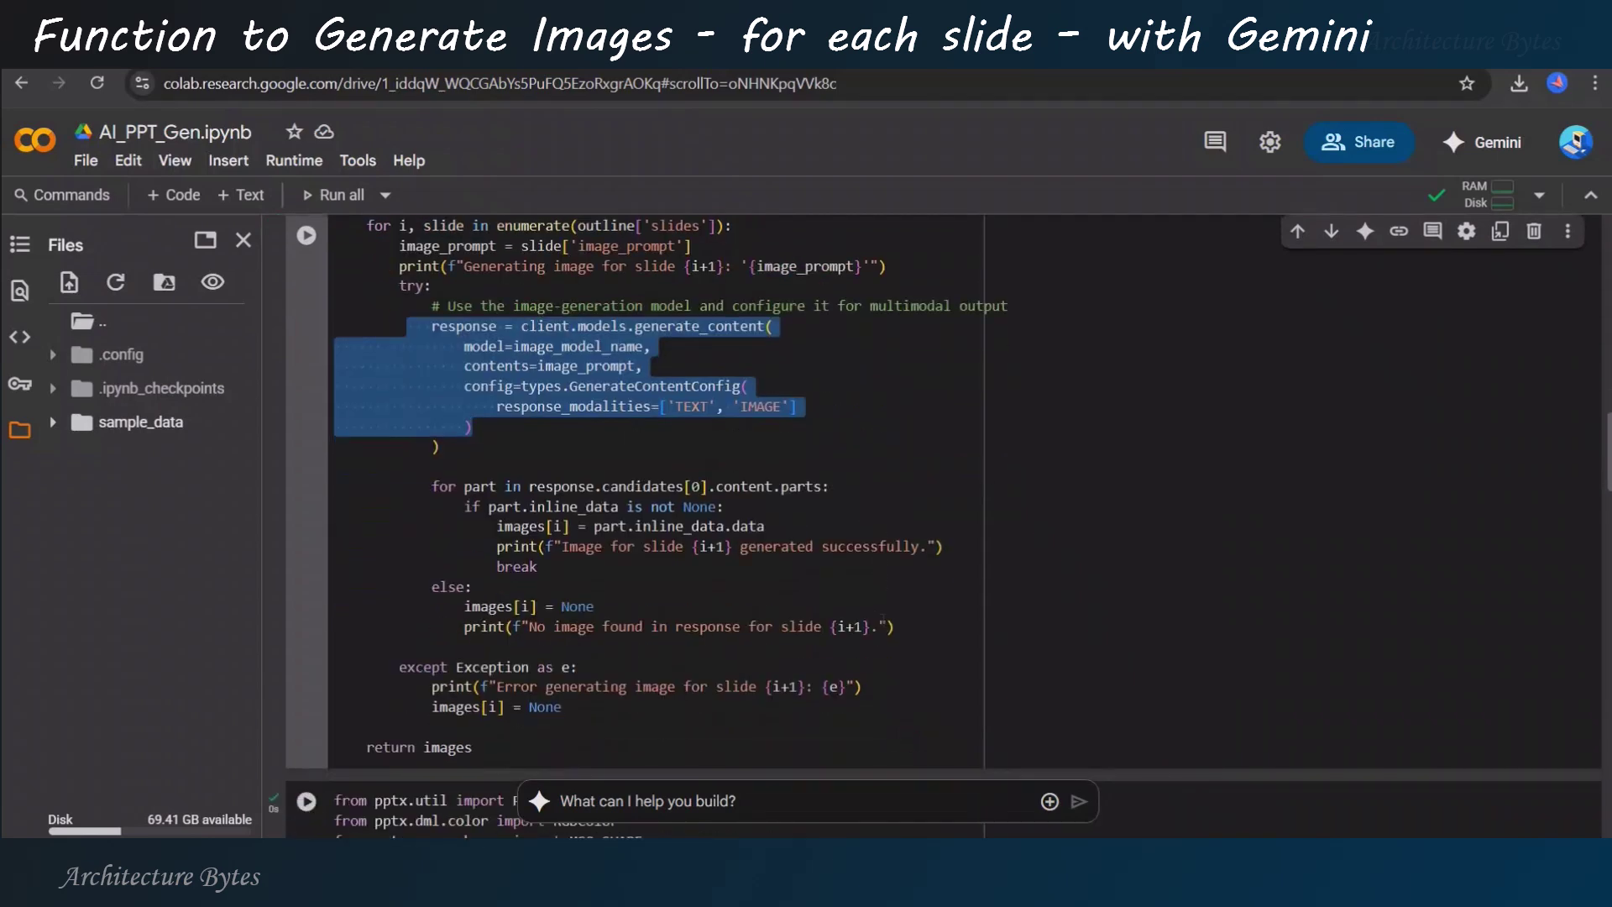
scroll(806, 568, "down", 2)
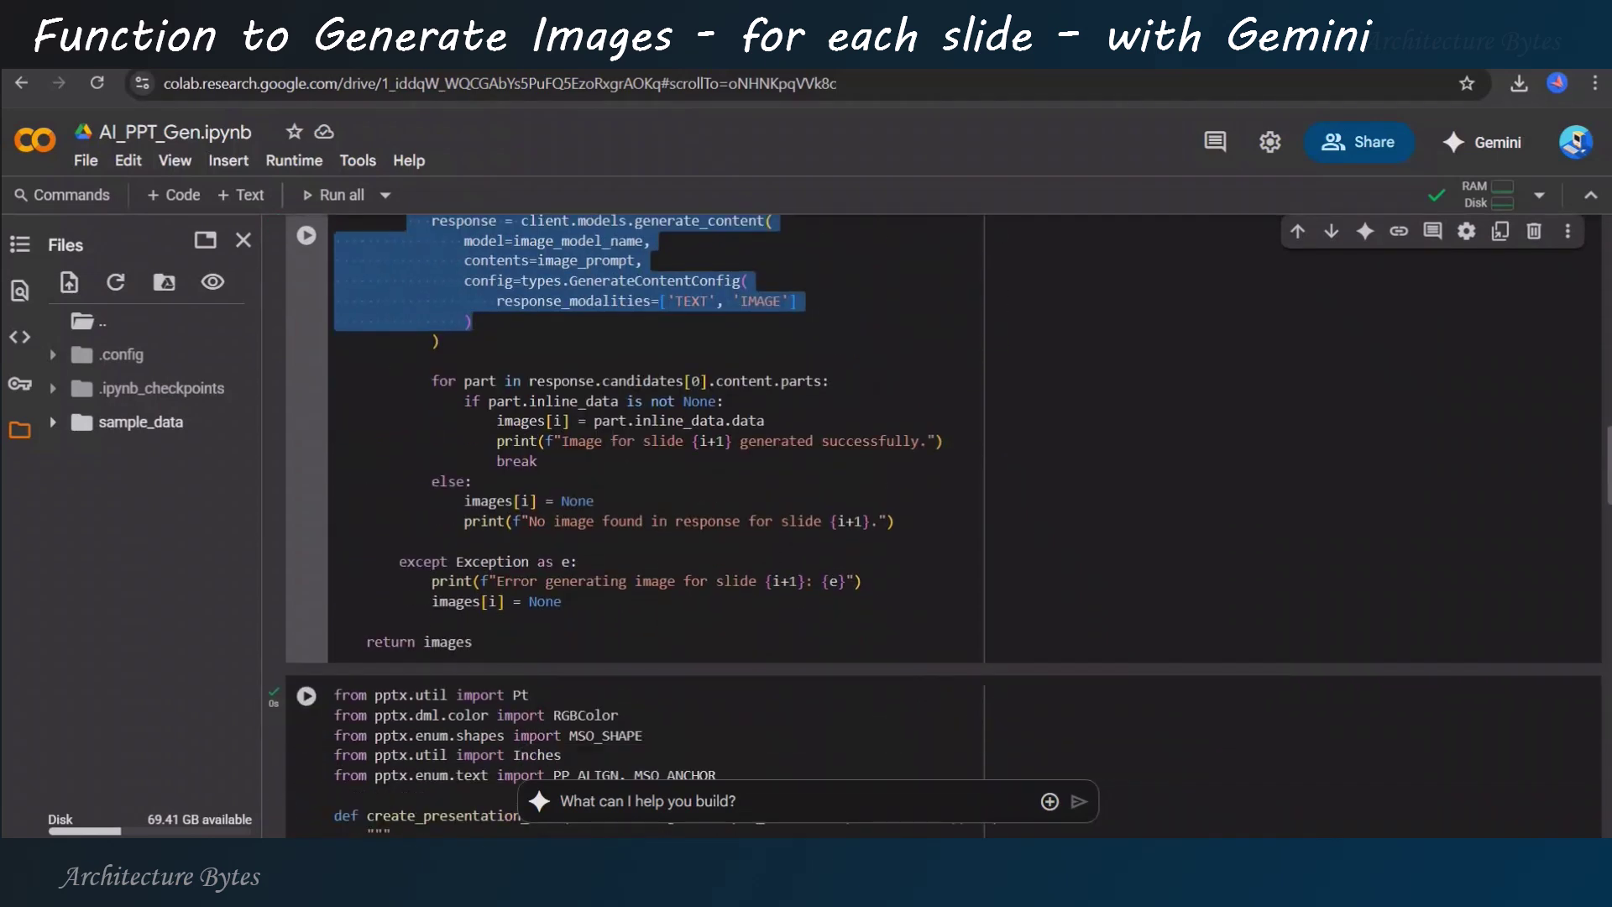
left_click(308, 241)
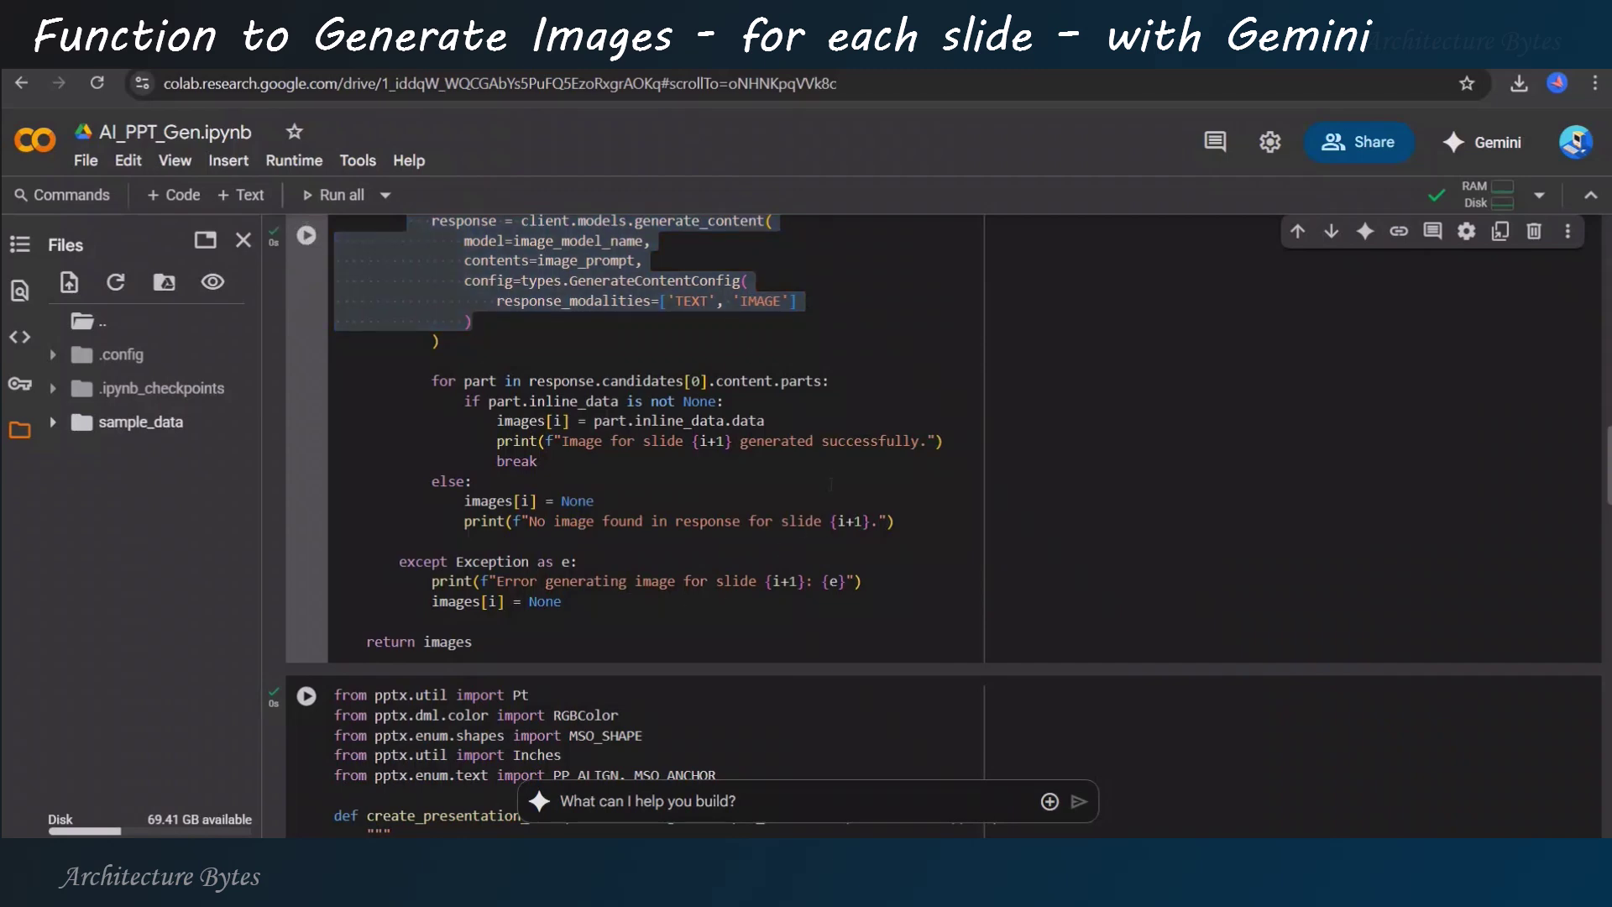
left_click(307, 695)
scroll(806, 567, "down", 3)
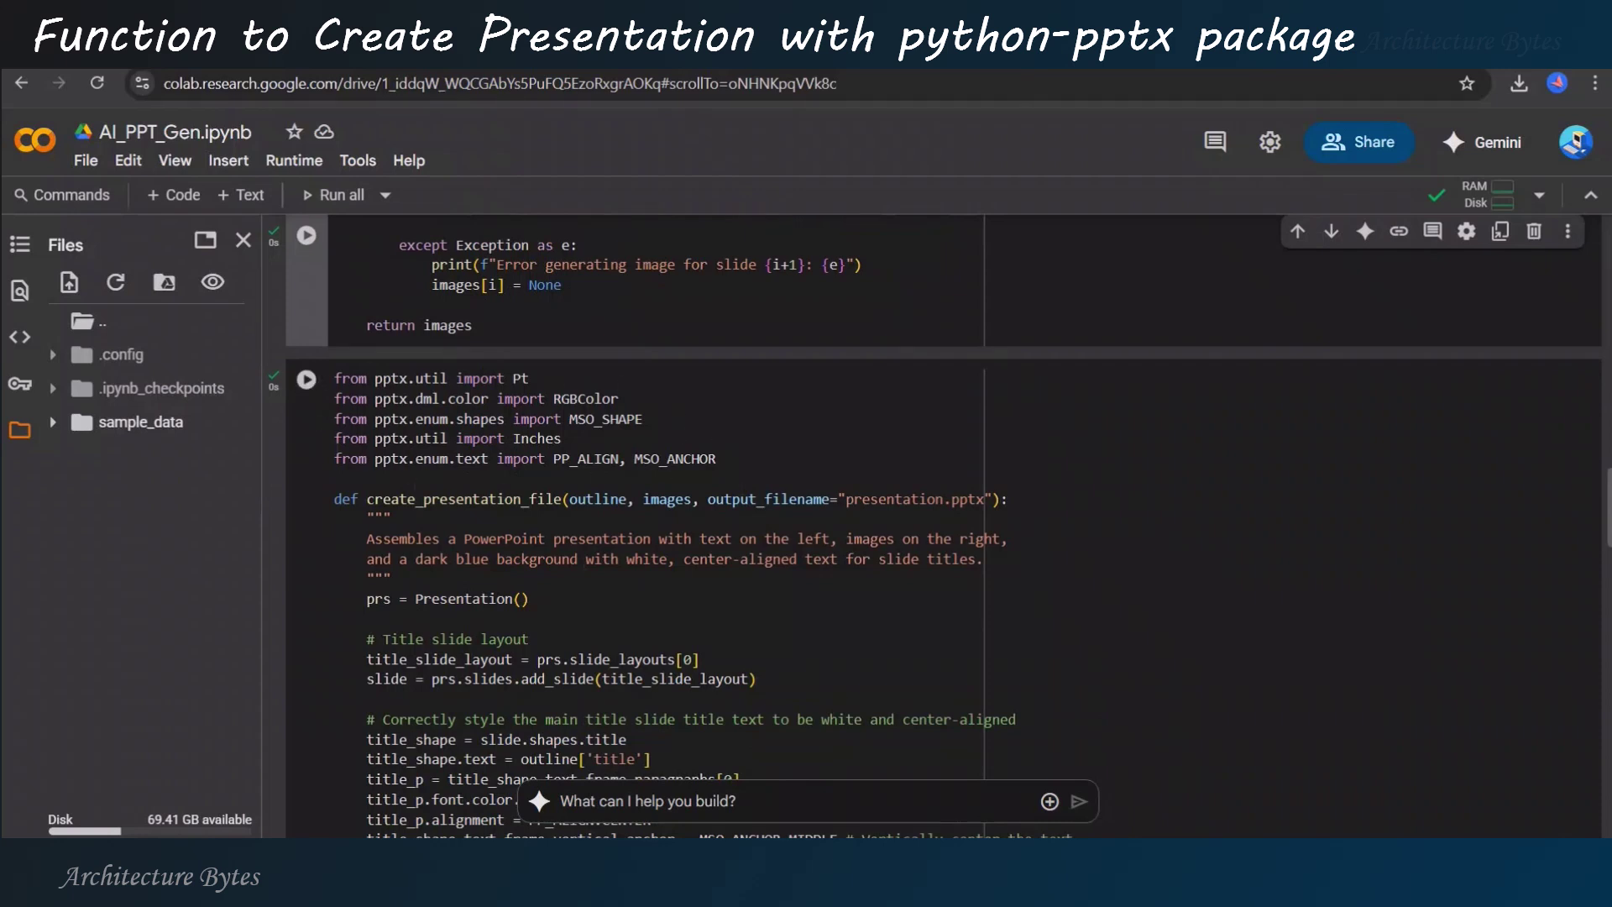
double_click(464, 499)
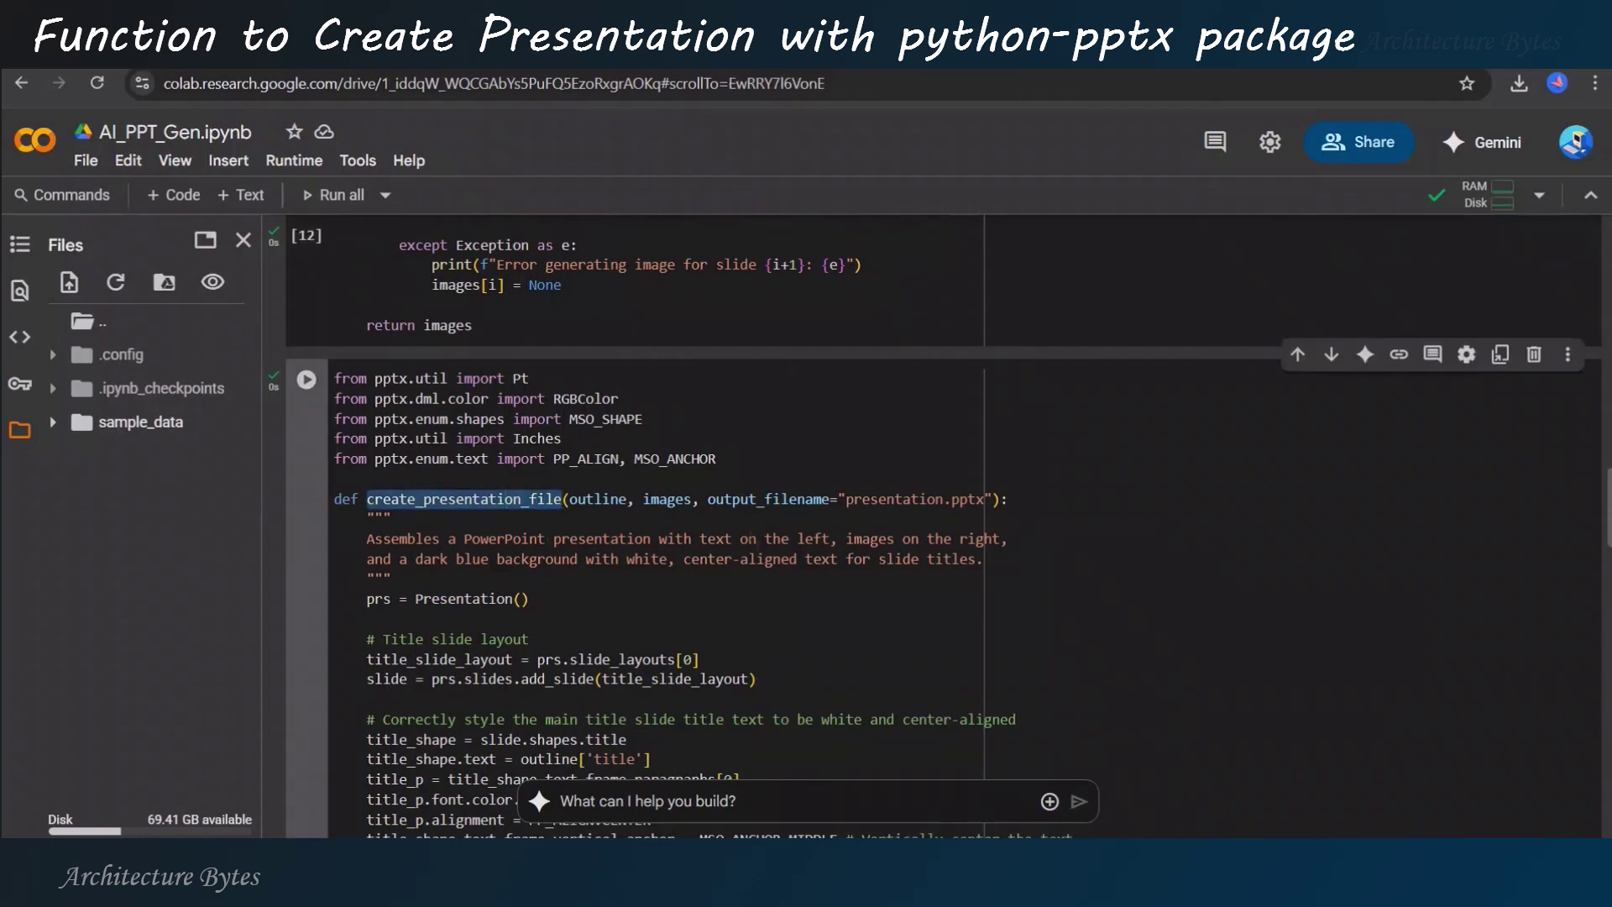
left_click(741, 538)
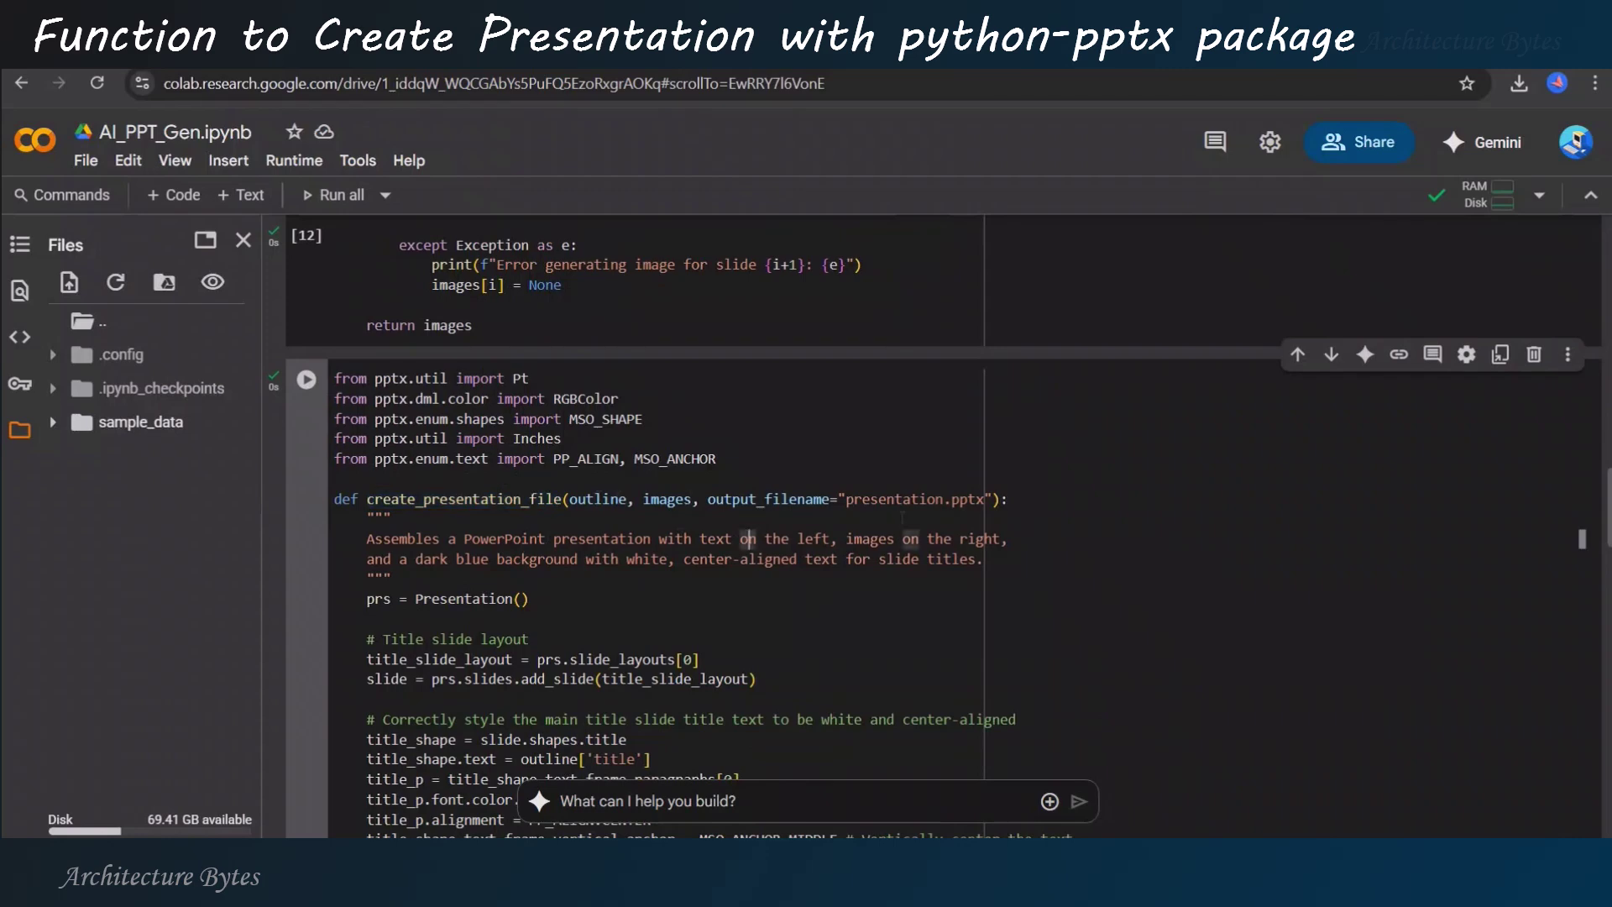
scroll(756, 542, "down", 2)
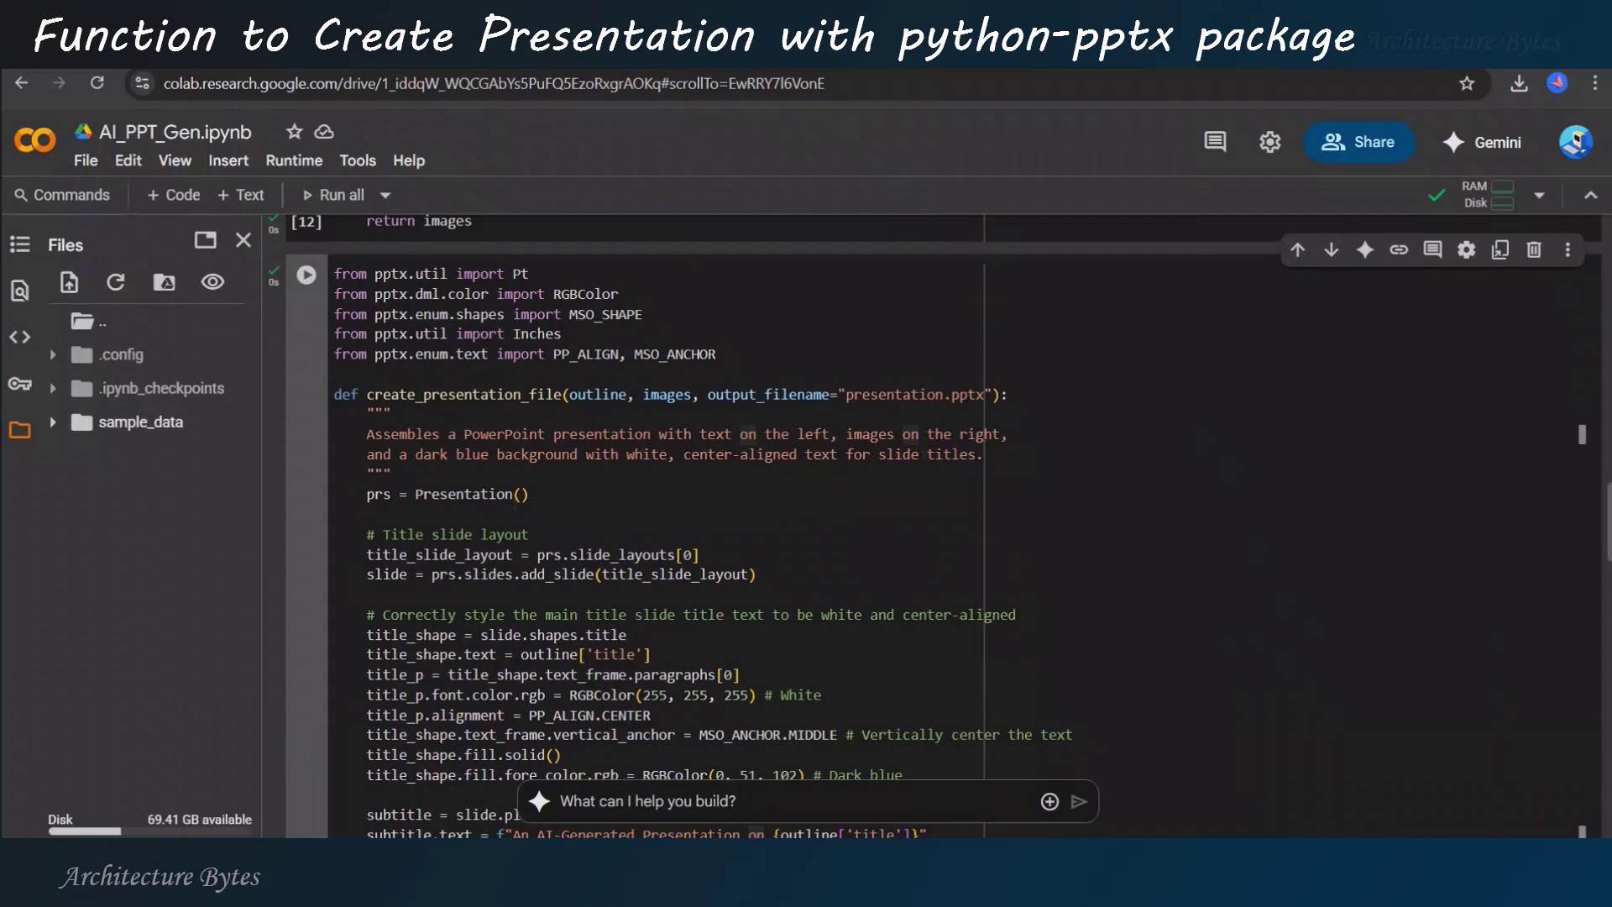
scroll(756, 543, "down", 2)
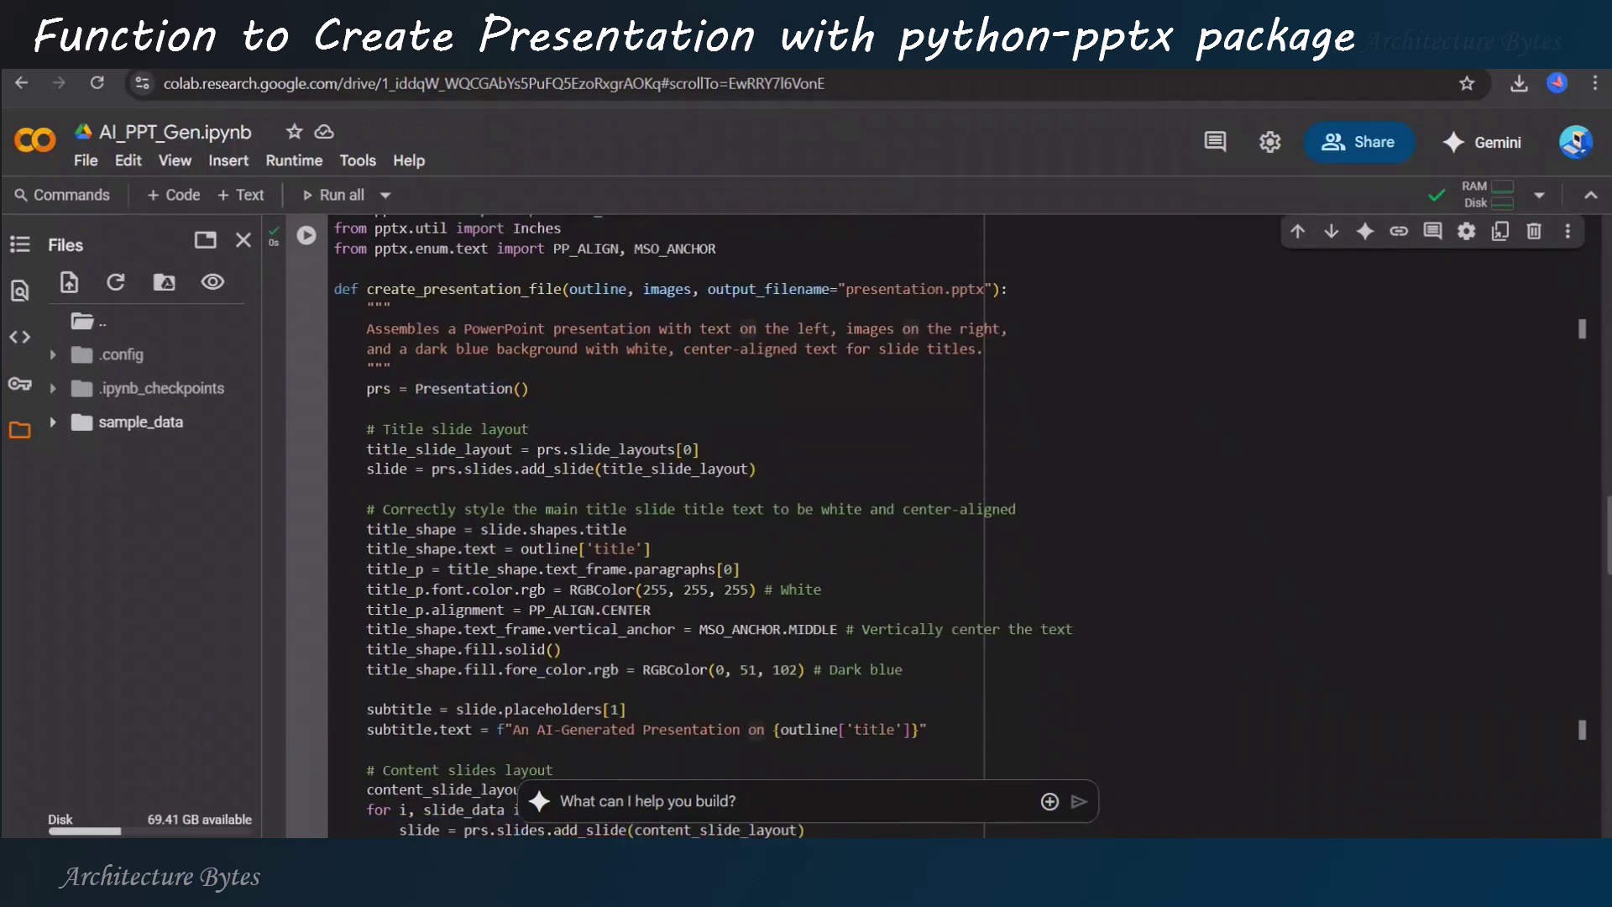
triple_click(447, 429)
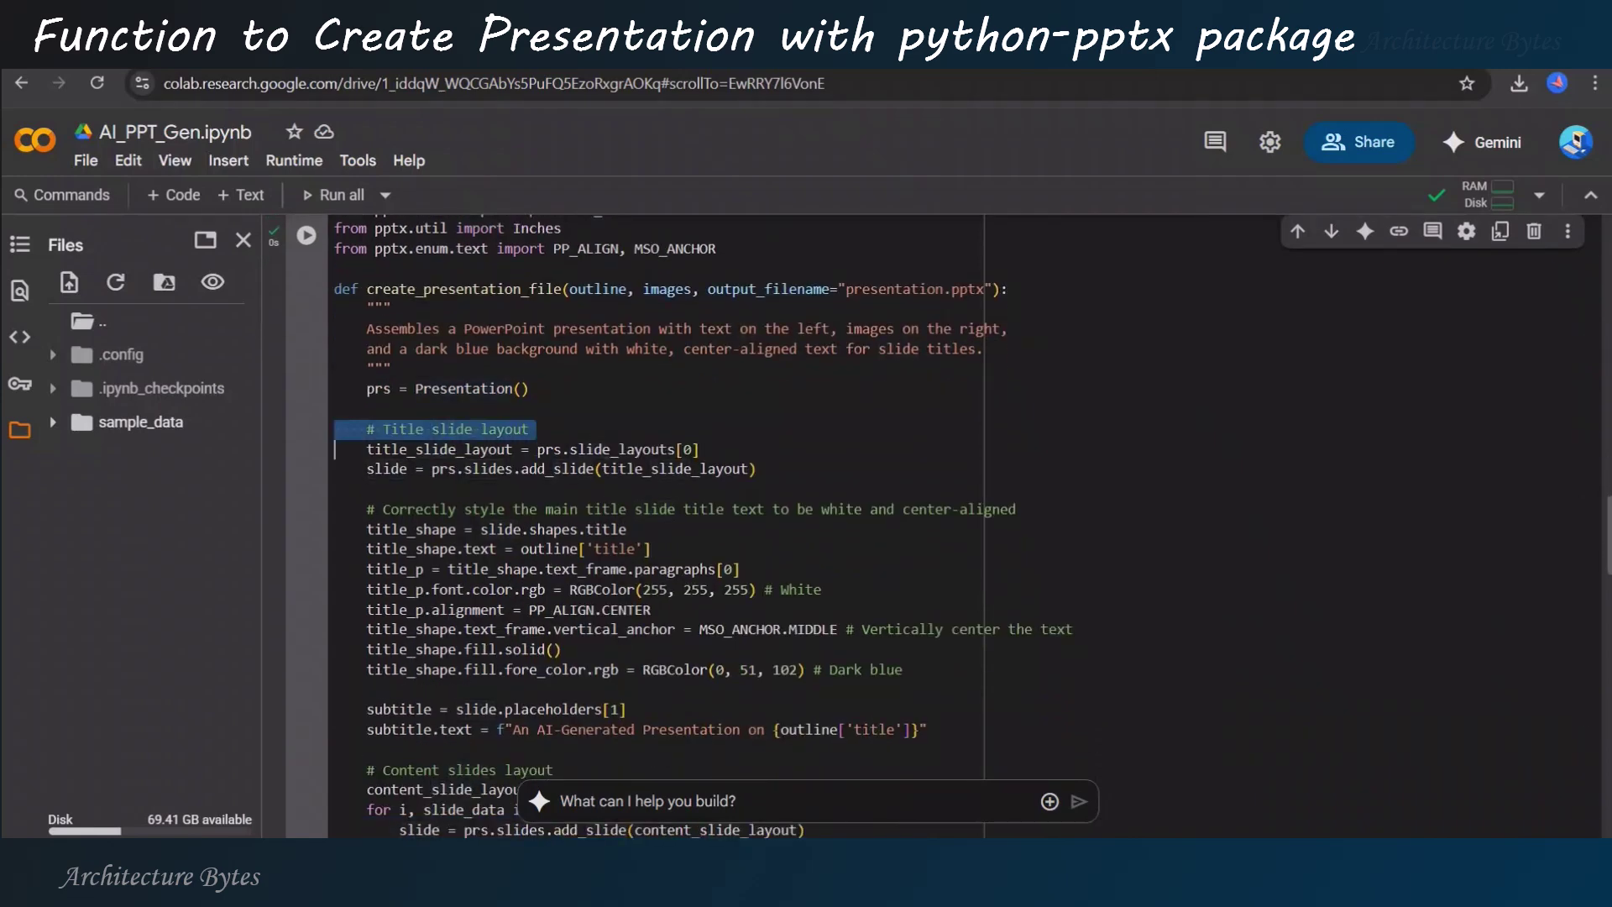
triple_click(692, 509)
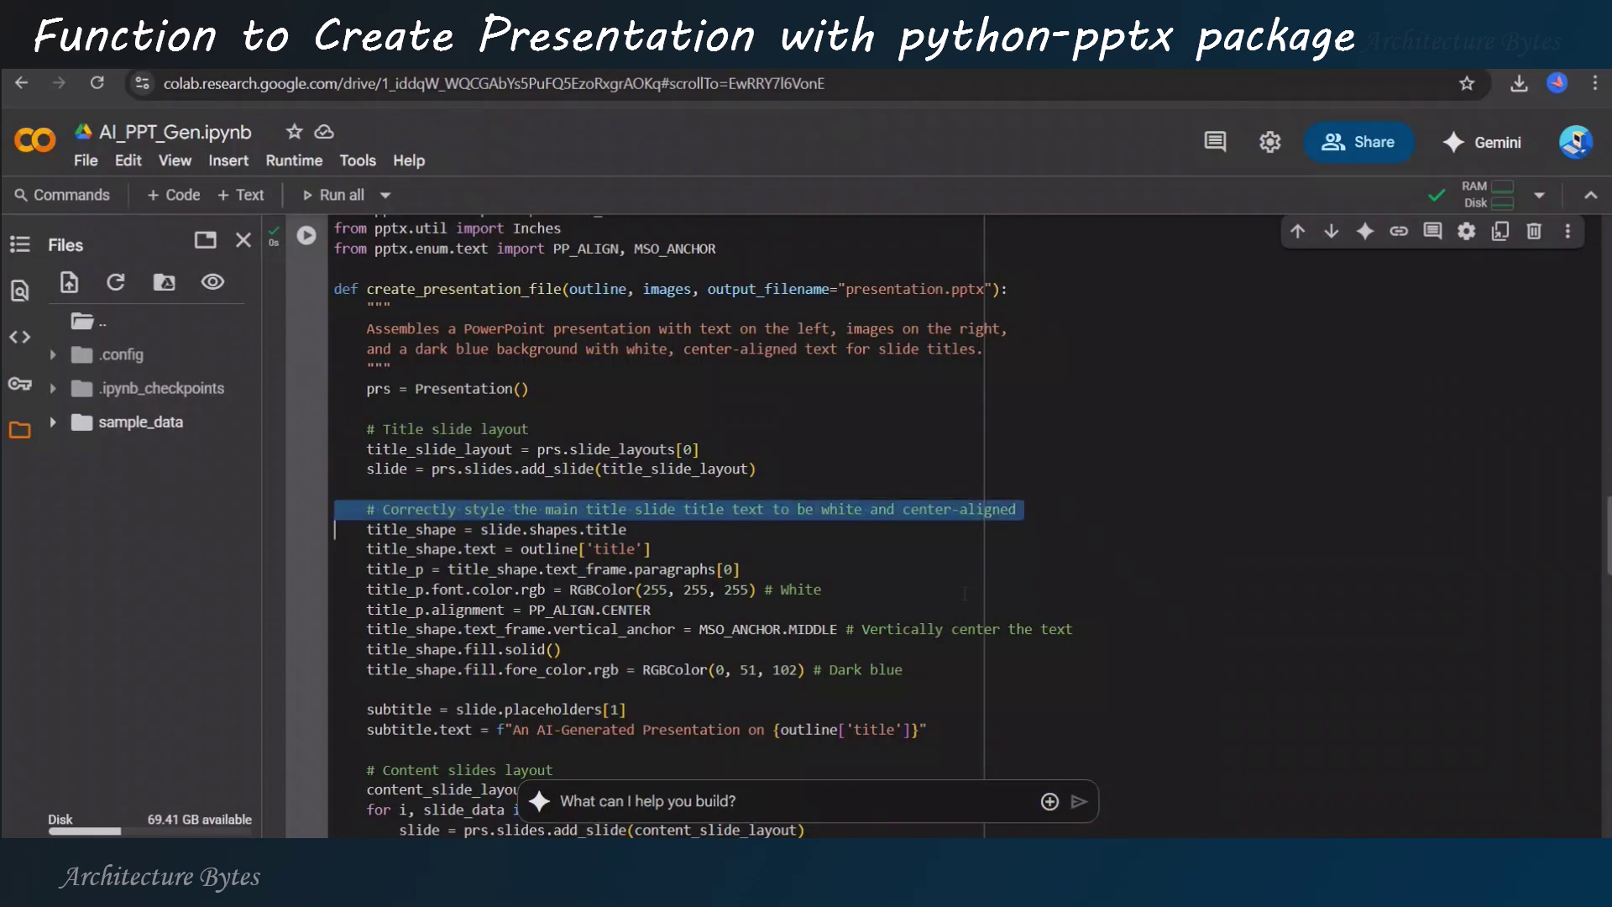
scroll(757, 543, "down", 2)
scroll(756, 541, "down", 2)
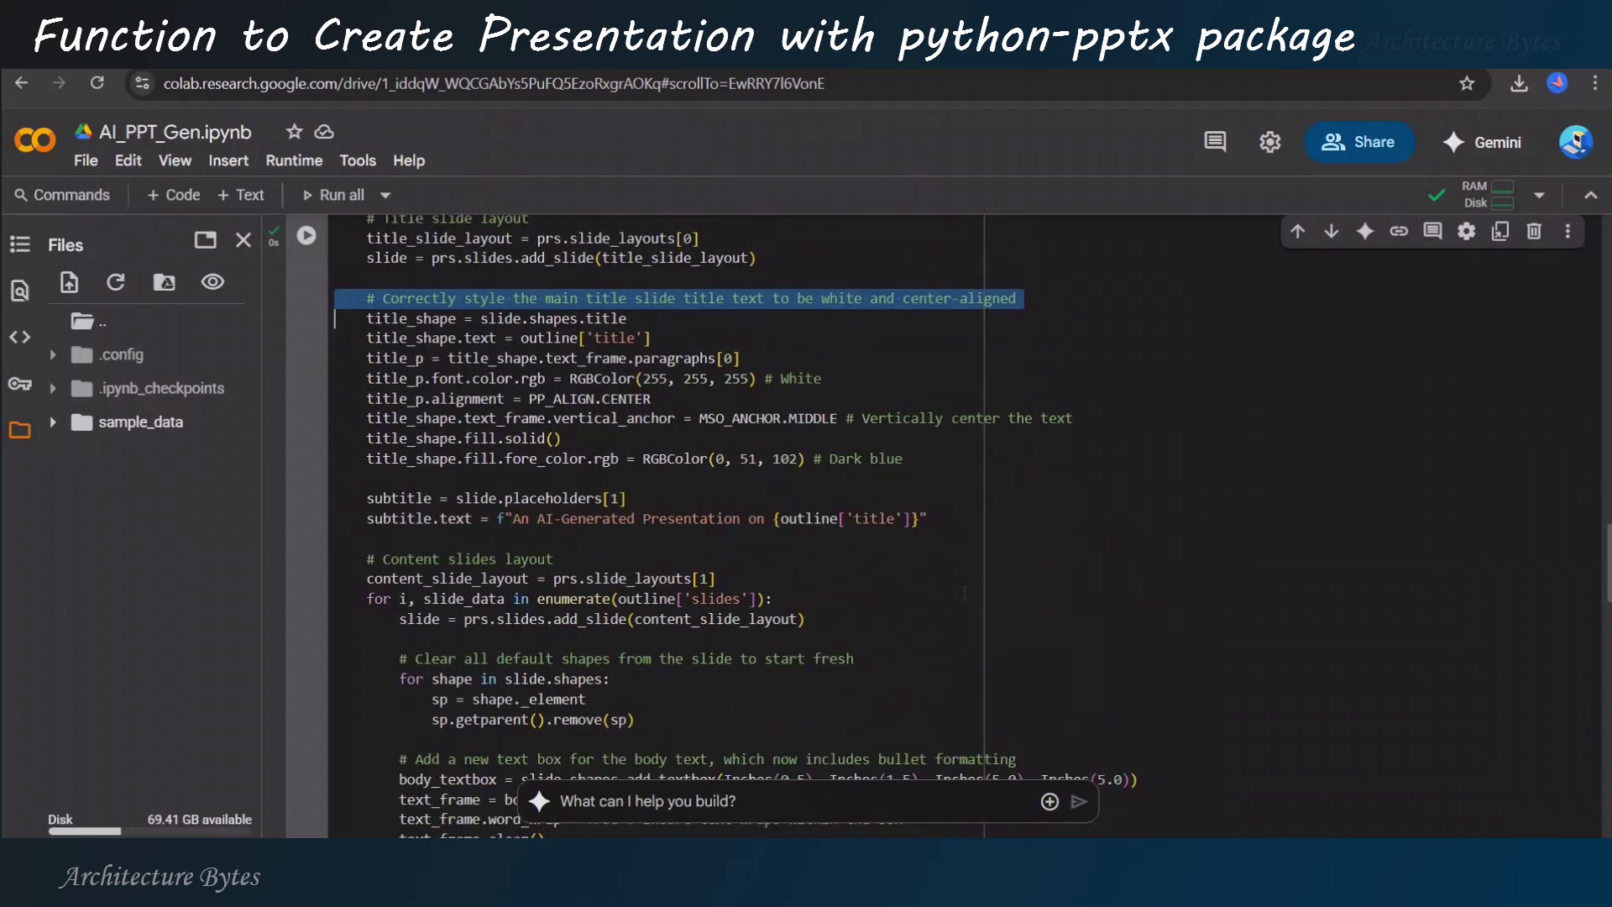
scroll(756, 541, "down", 2)
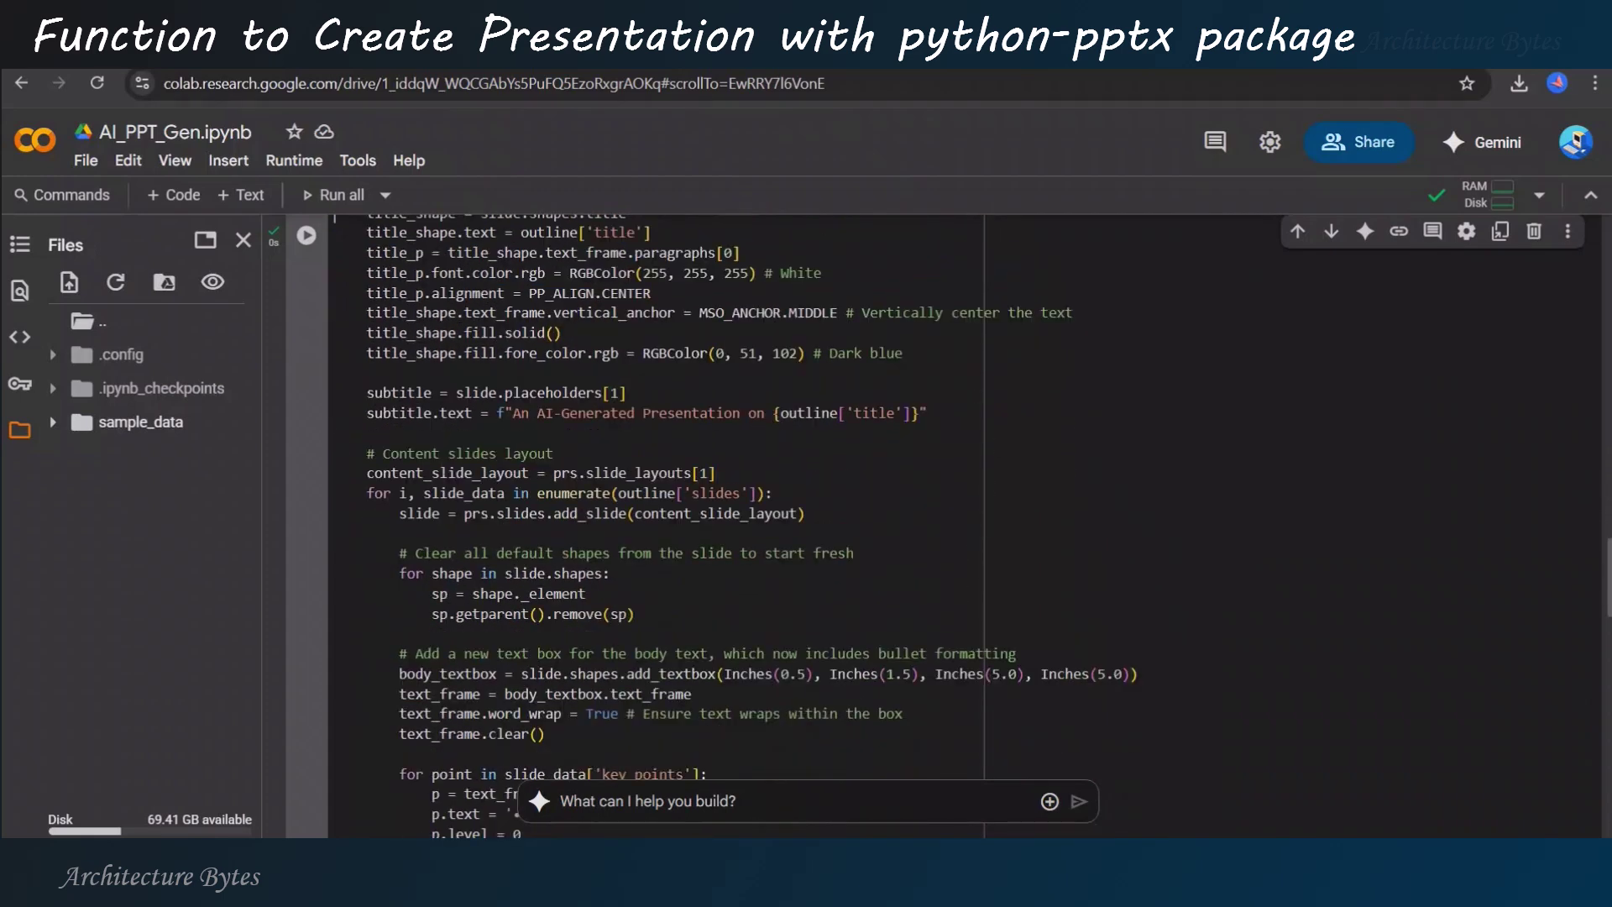
triple_click(474, 453)
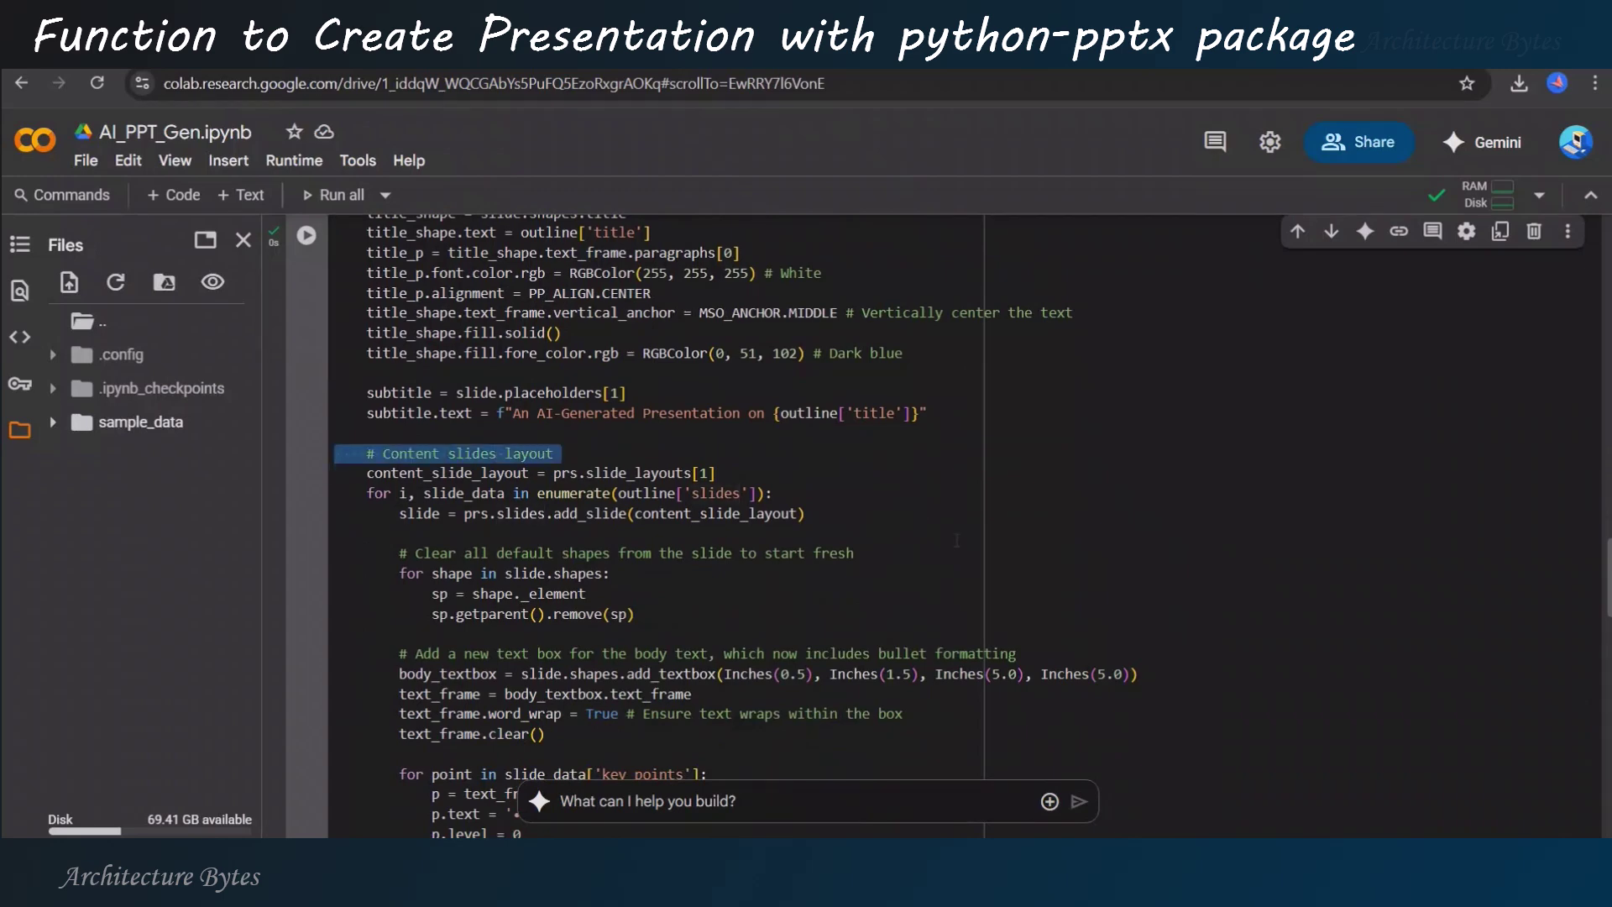
scroll(757, 542, "down", 2)
scroll(755, 541, "down", 2)
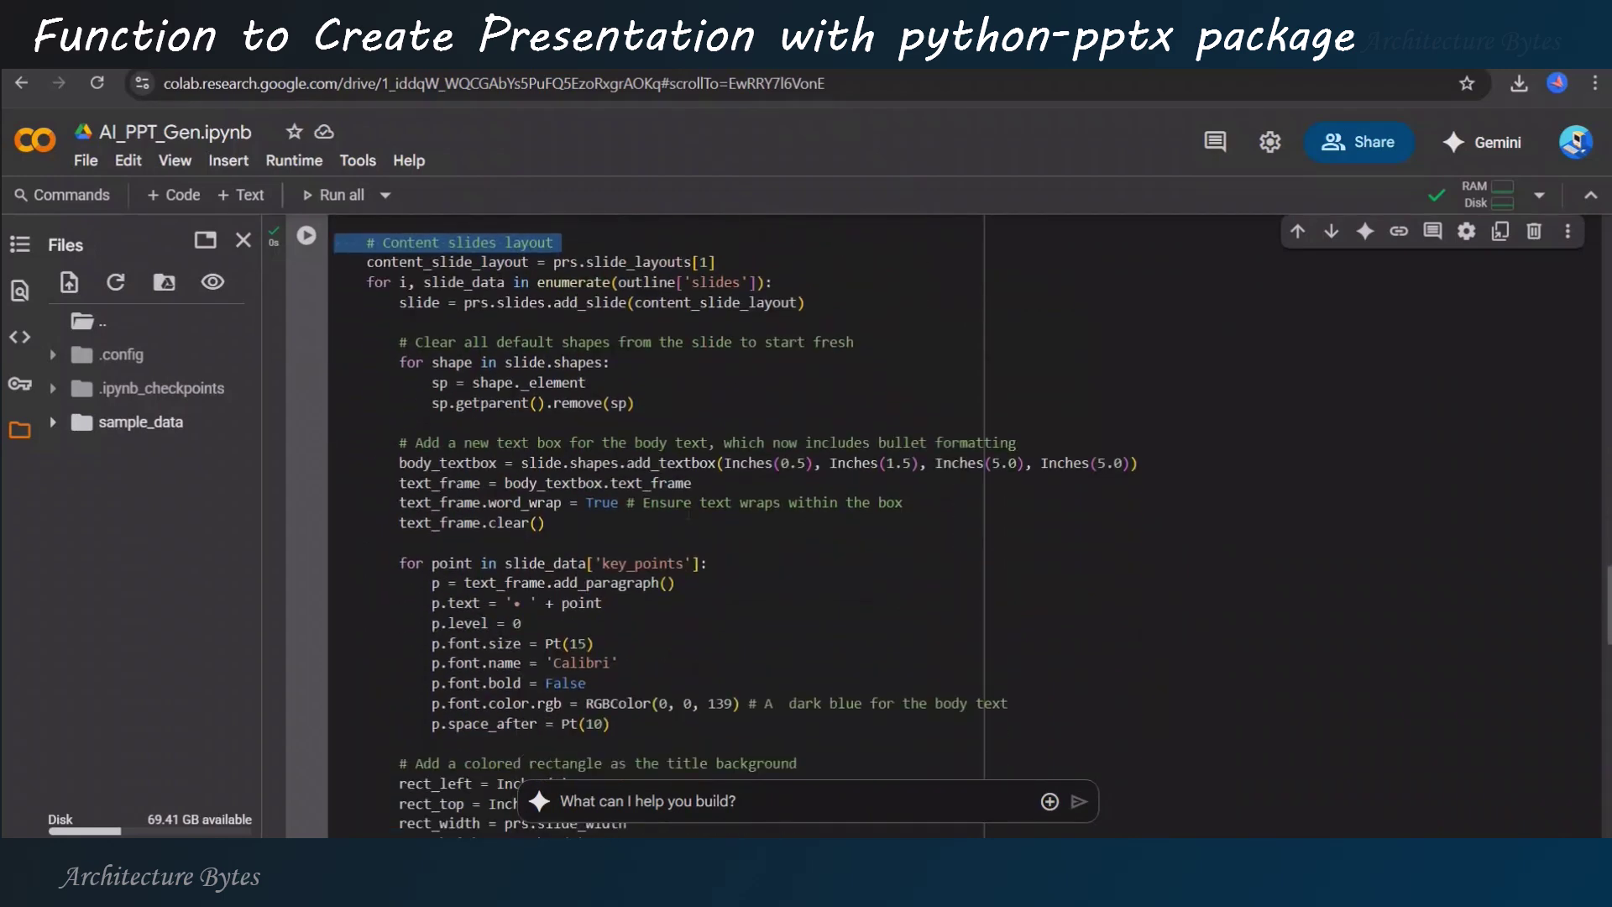
double_click(512, 442)
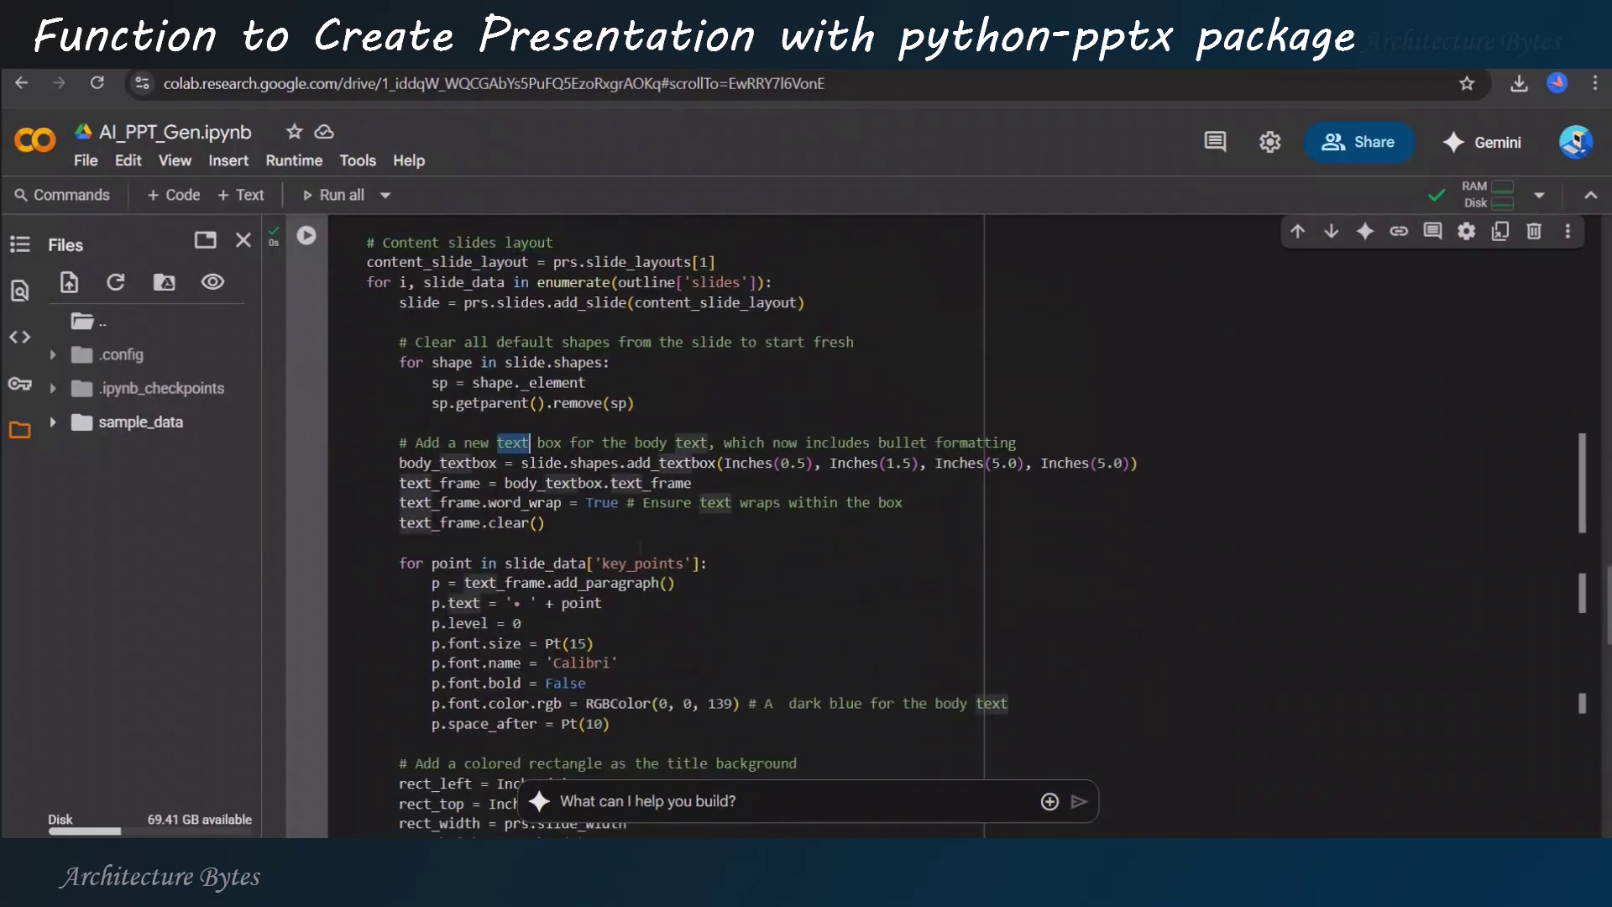
scroll(756, 542, "down", 2)
scroll(755, 541, "down", 2)
scroll(722, 573, "down", 2)
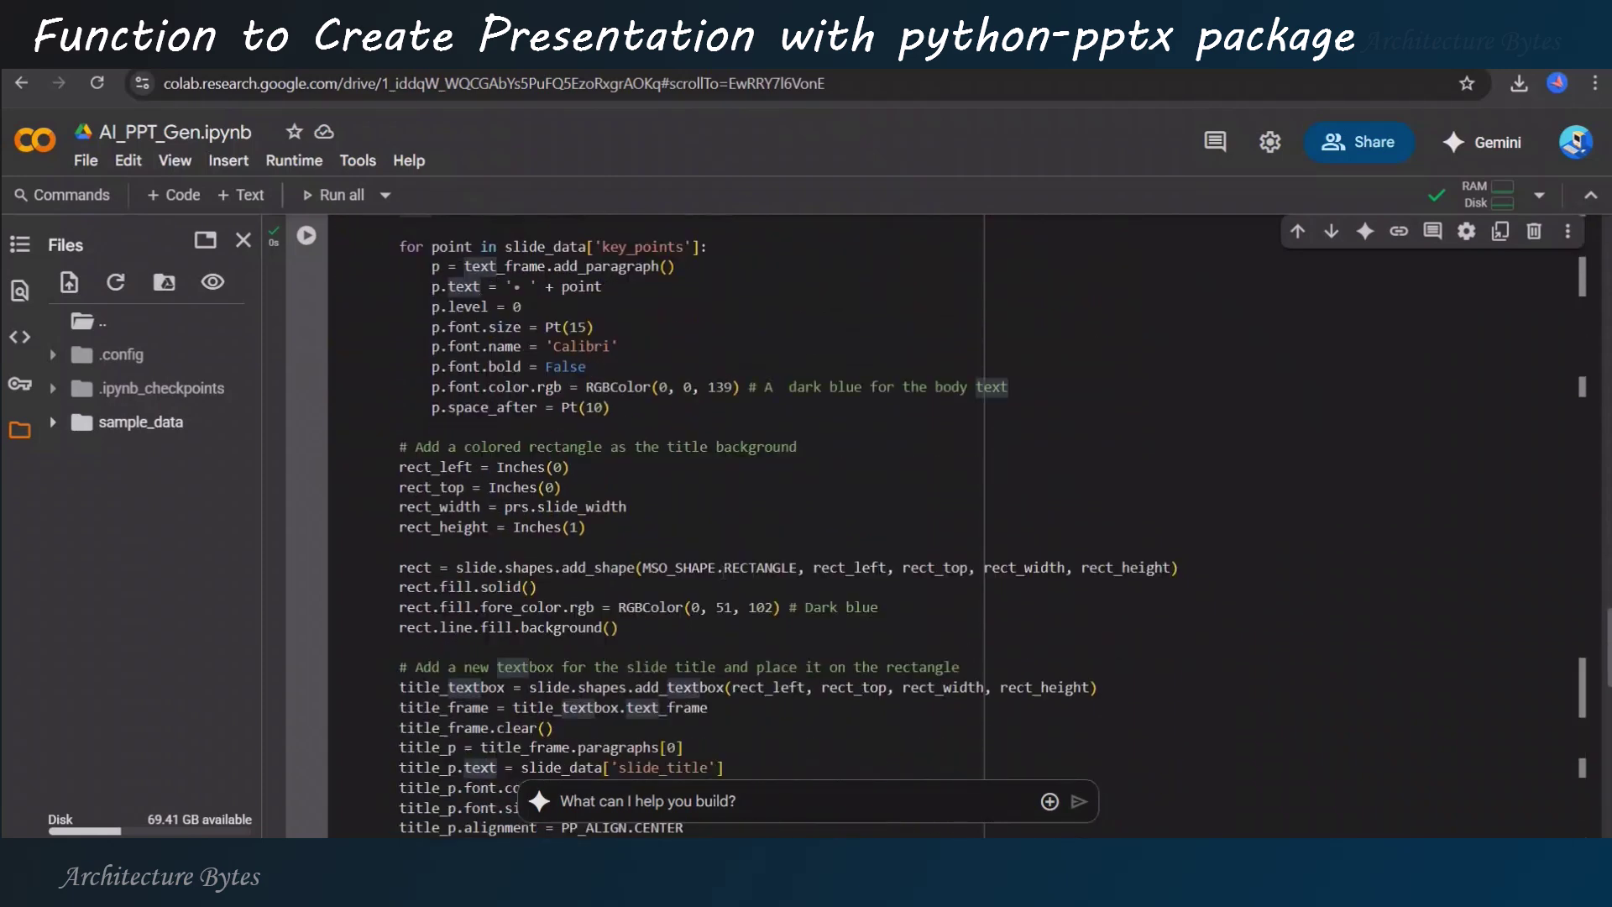
scroll(721, 574, "down", 2)
scroll(721, 573, "down", 2)
scroll(722, 573, "down", 2)
scroll(722, 574, "down", 2)
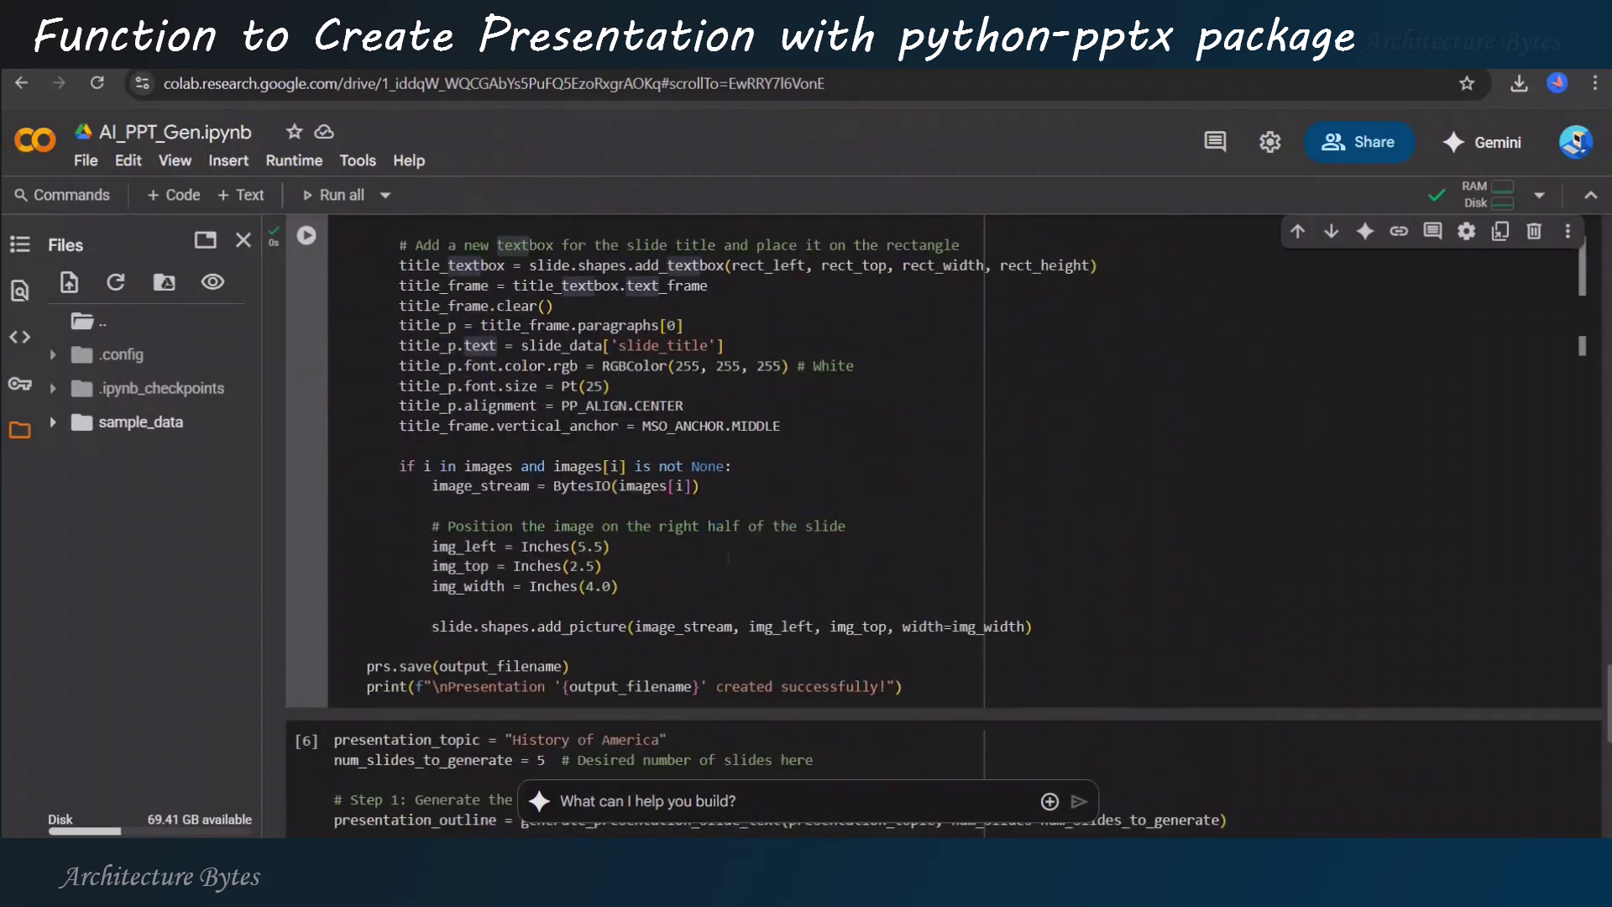
scroll(722, 573, "down", 2)
scroll(722, 573, "down", 2)
scroll(722, 572, "down", 4)
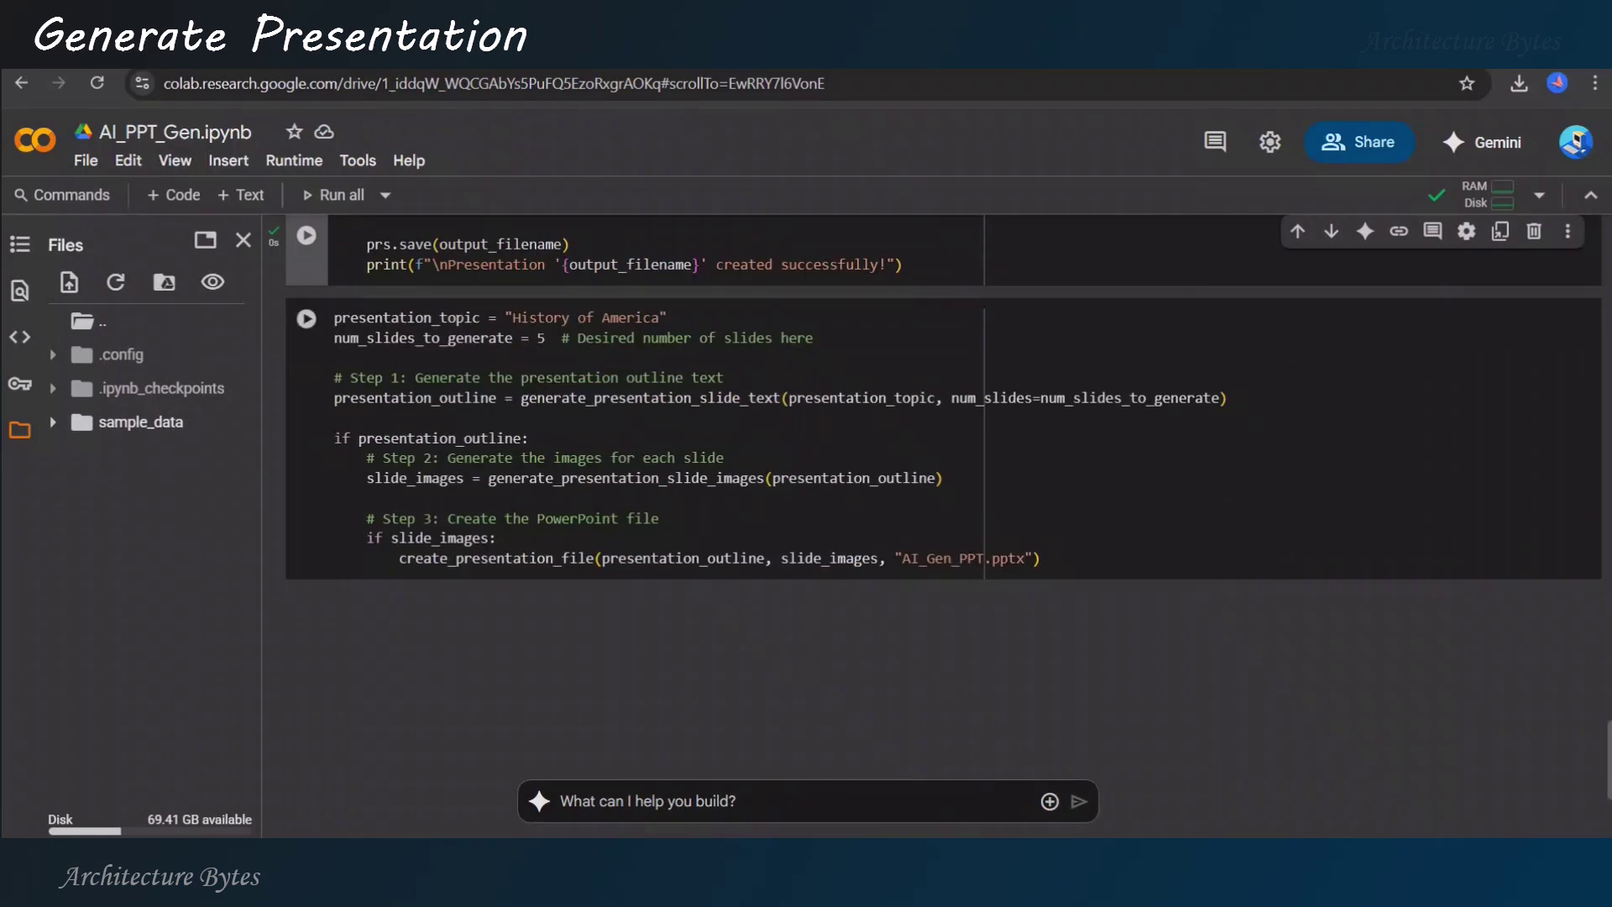
Run the driver cell with topic 'History of America' and 5 slides.
left_click_drag(674, 317, 334, 337)
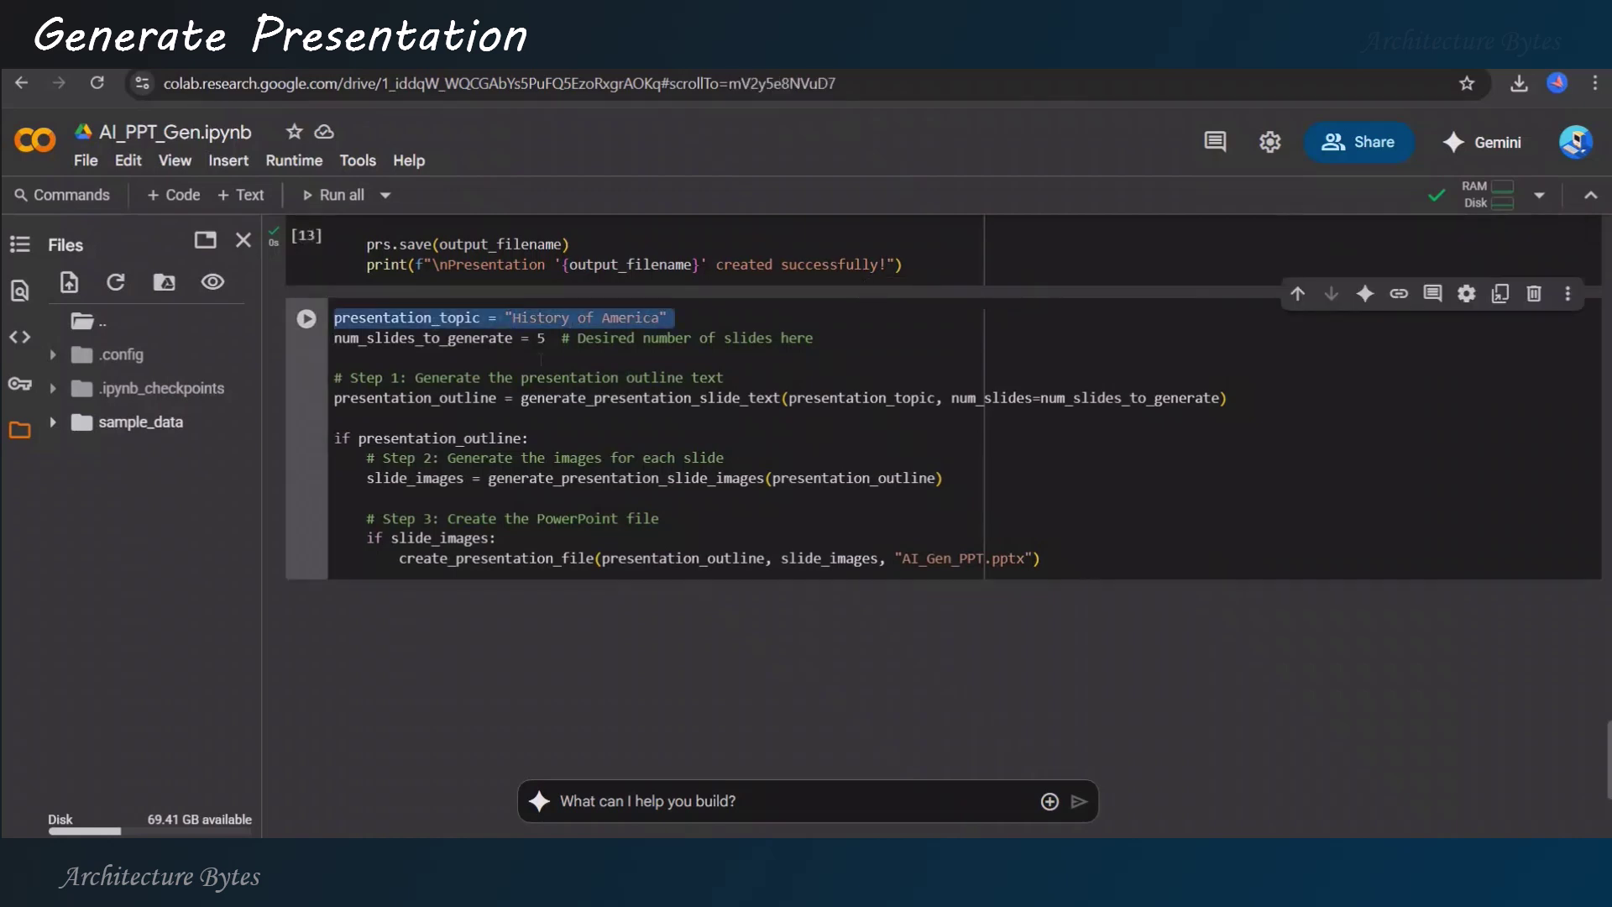
left_click(652, 398)
left_click(550, 438)
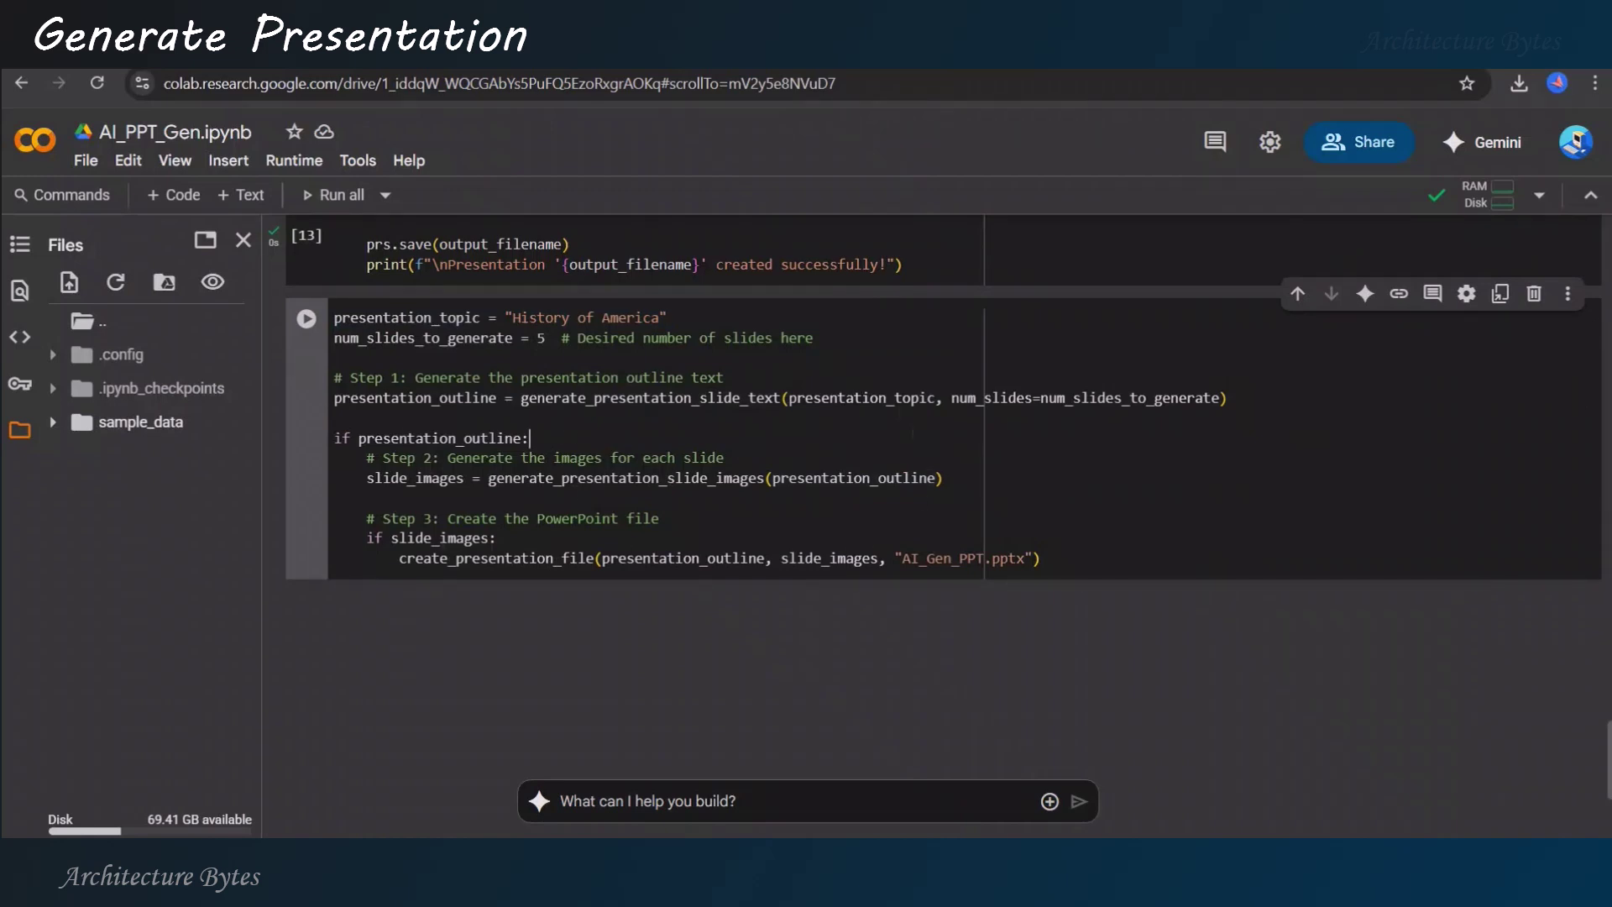
left_click(306, 317)
scroll(864, 653, "down", 1)
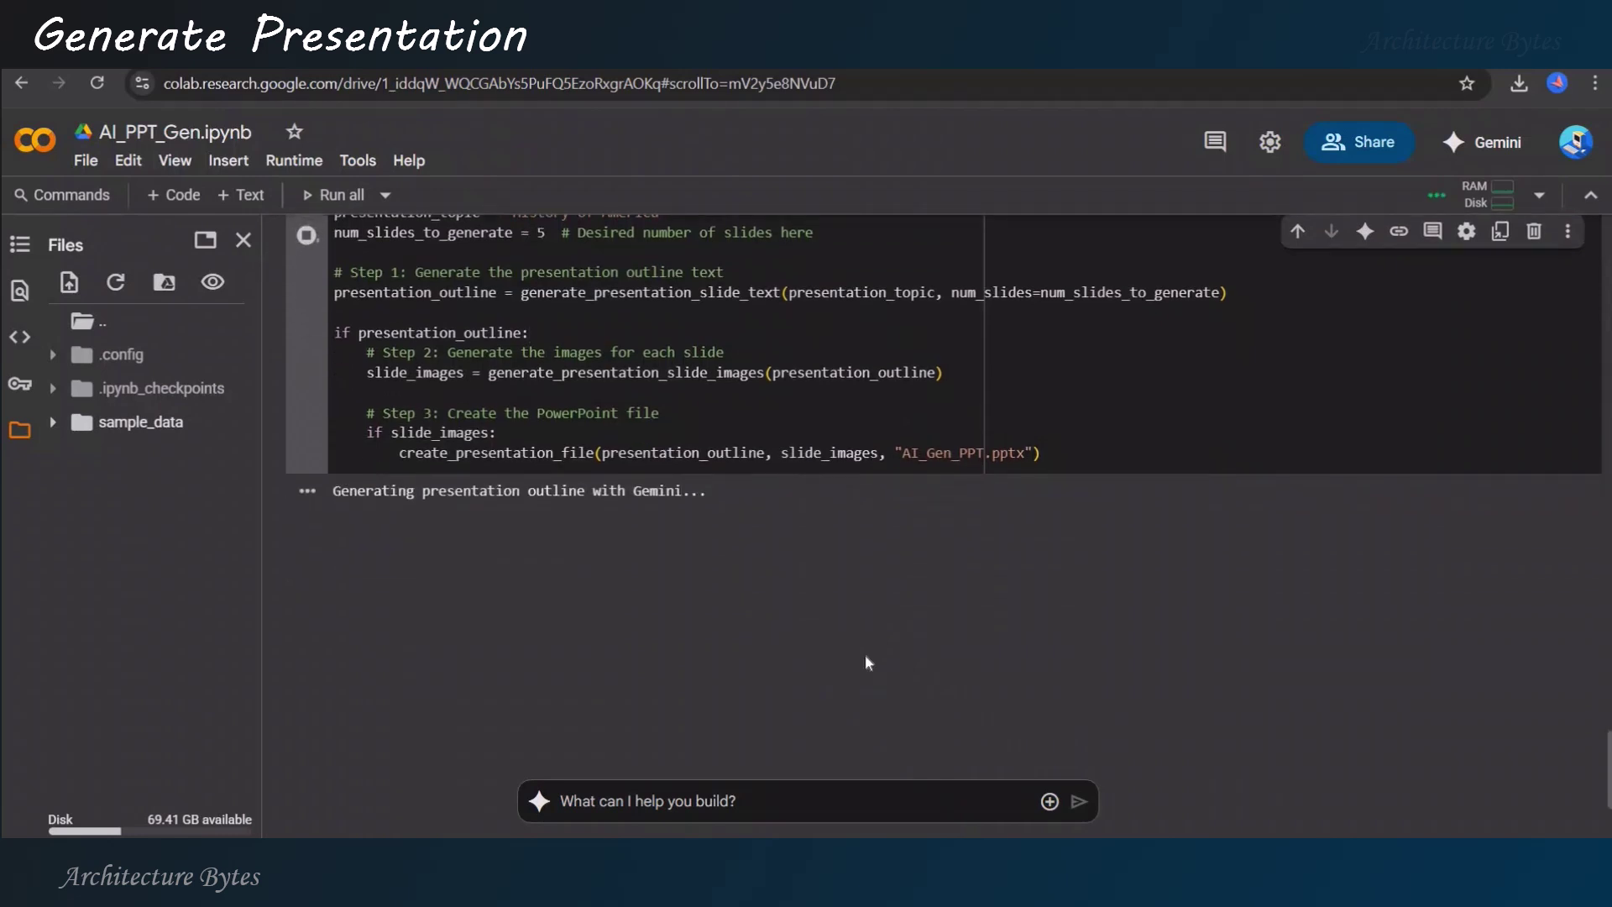
scroll(865, 654, "down", 1)
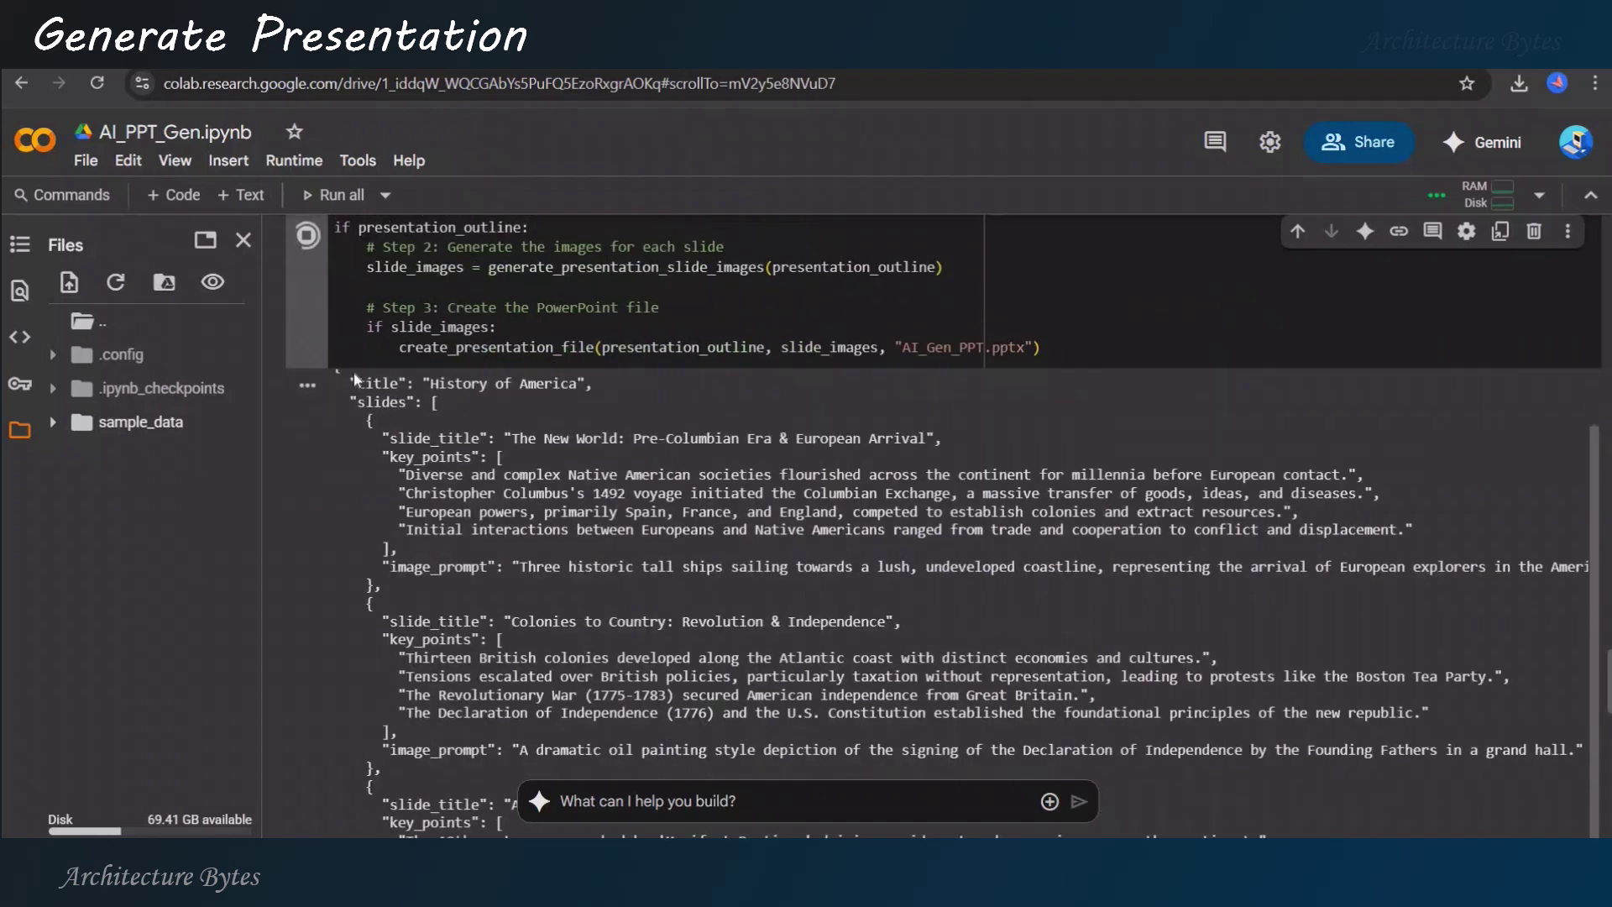
Check the outline, slide image and presentation-created messages, then select AI_Gen_PPT.pptx in Files.
left_click_drag(336, 378, 772, 630)
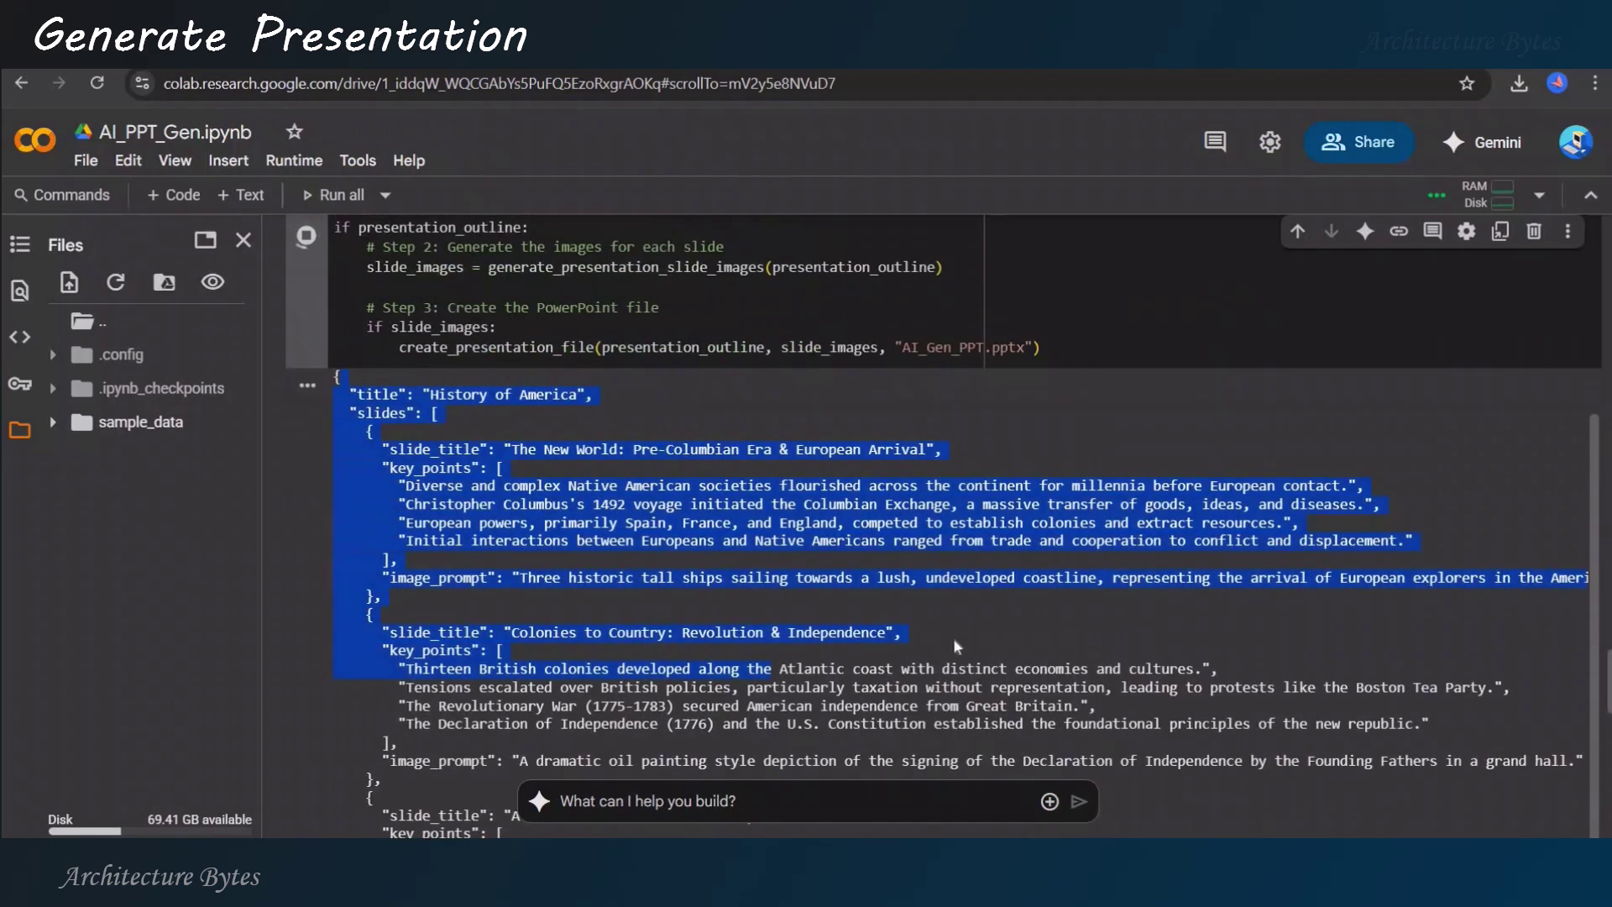
scroll(953, 637, "down", 1)
left_click(987, 320)
scroll(987, 320, "down", 3)
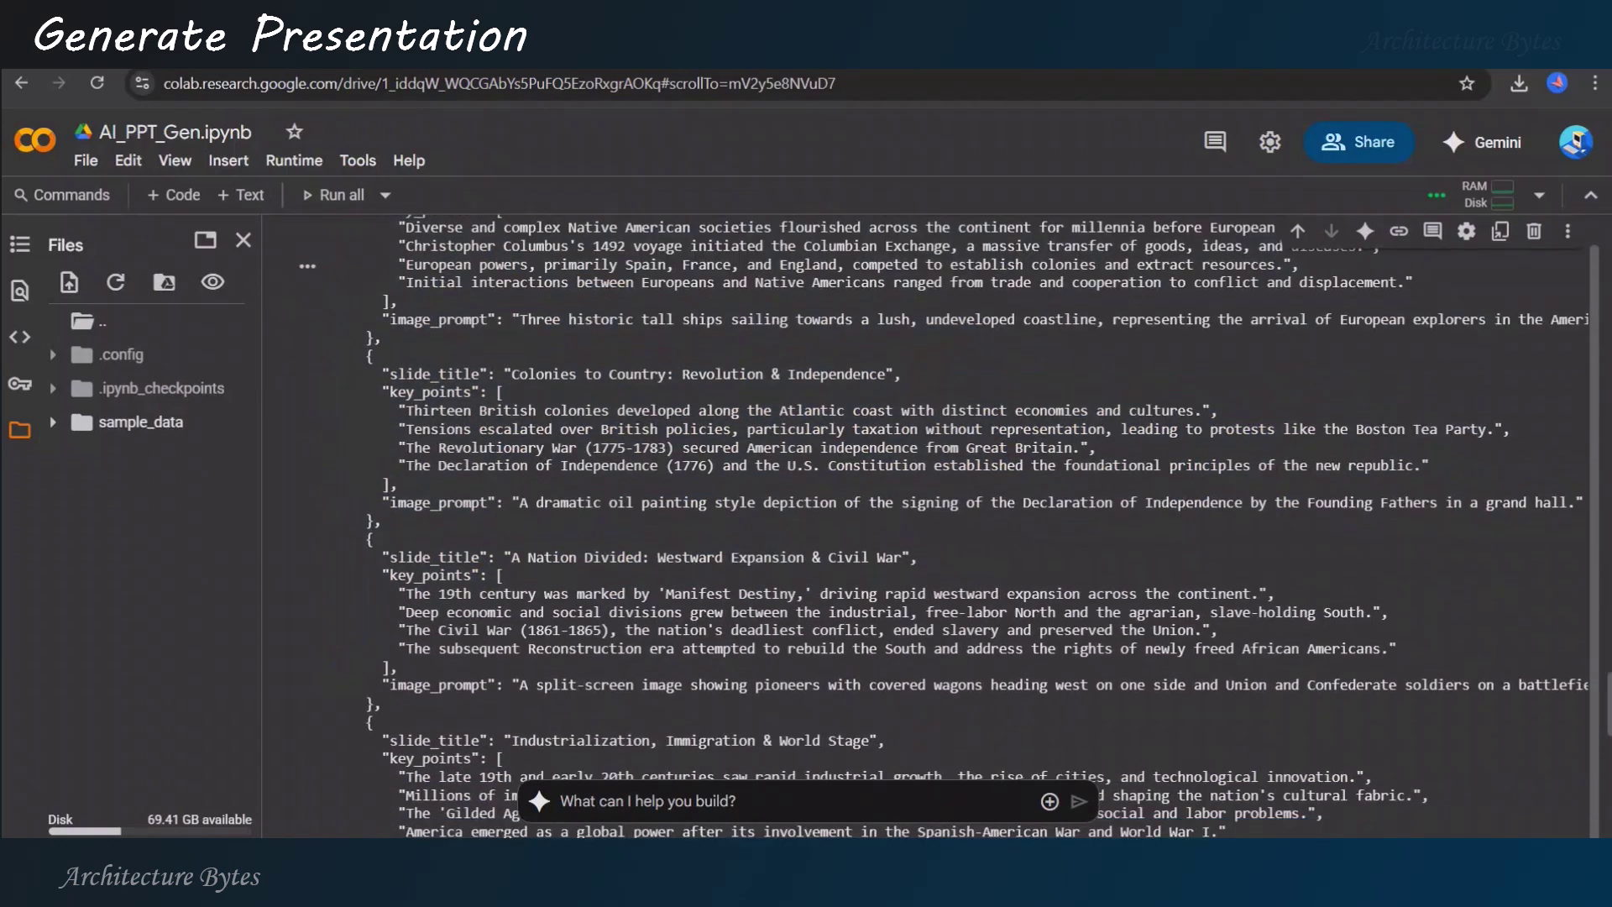
scroll(722, 566, "down", 5)
scroll(721, 568, "down", 5)
scroll(722, 567, "down", 2)
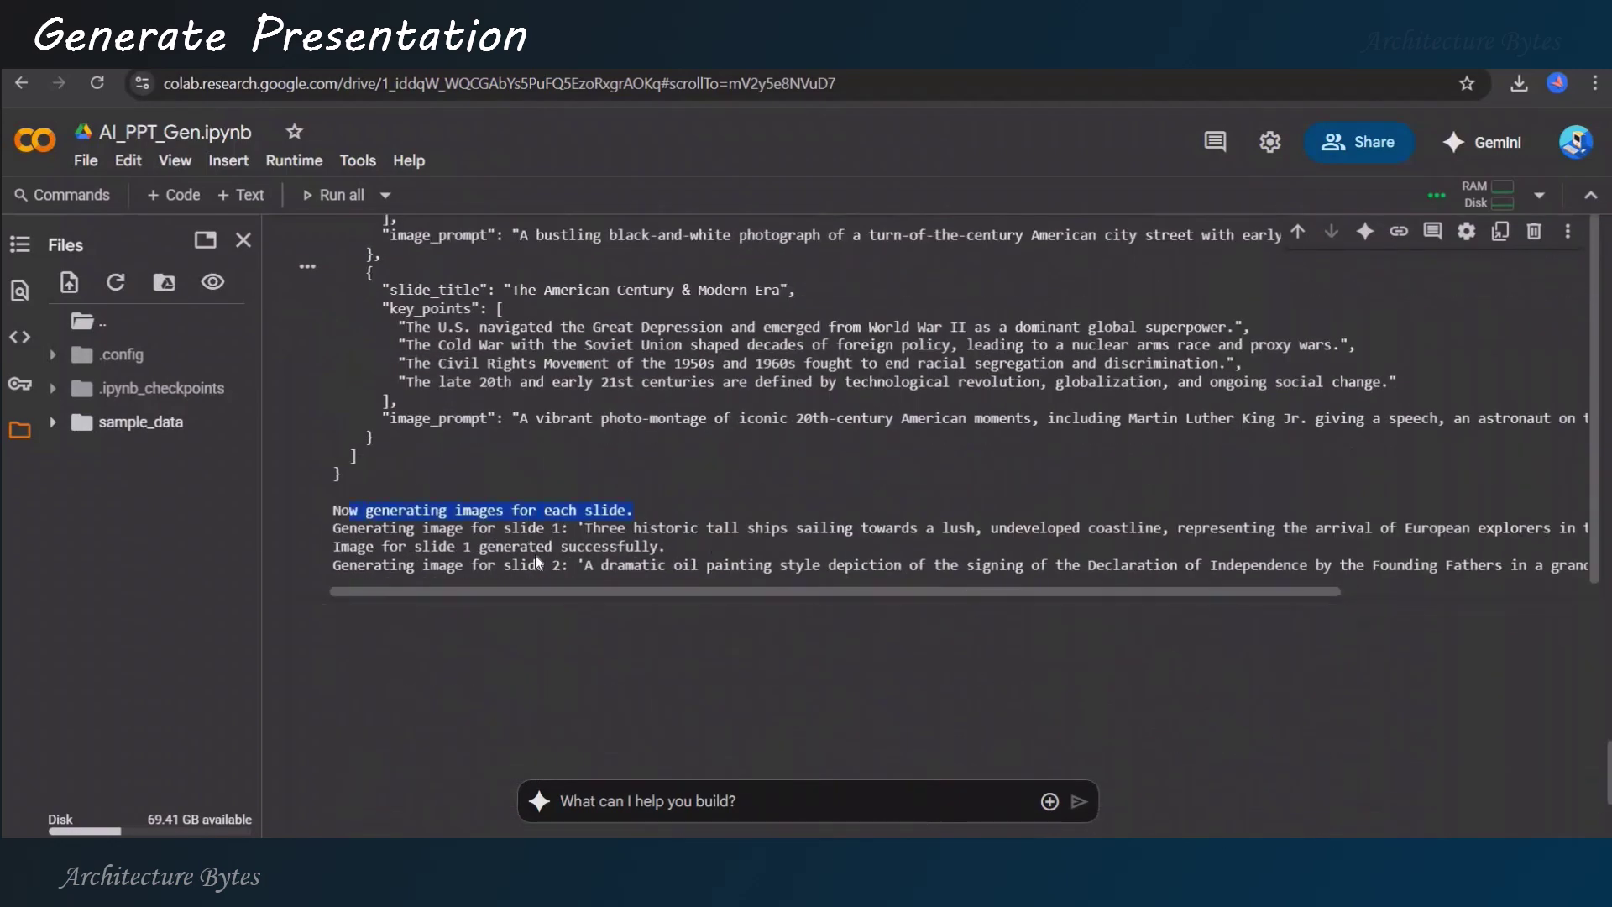
left_click_drag(333, 510, 665, 512)
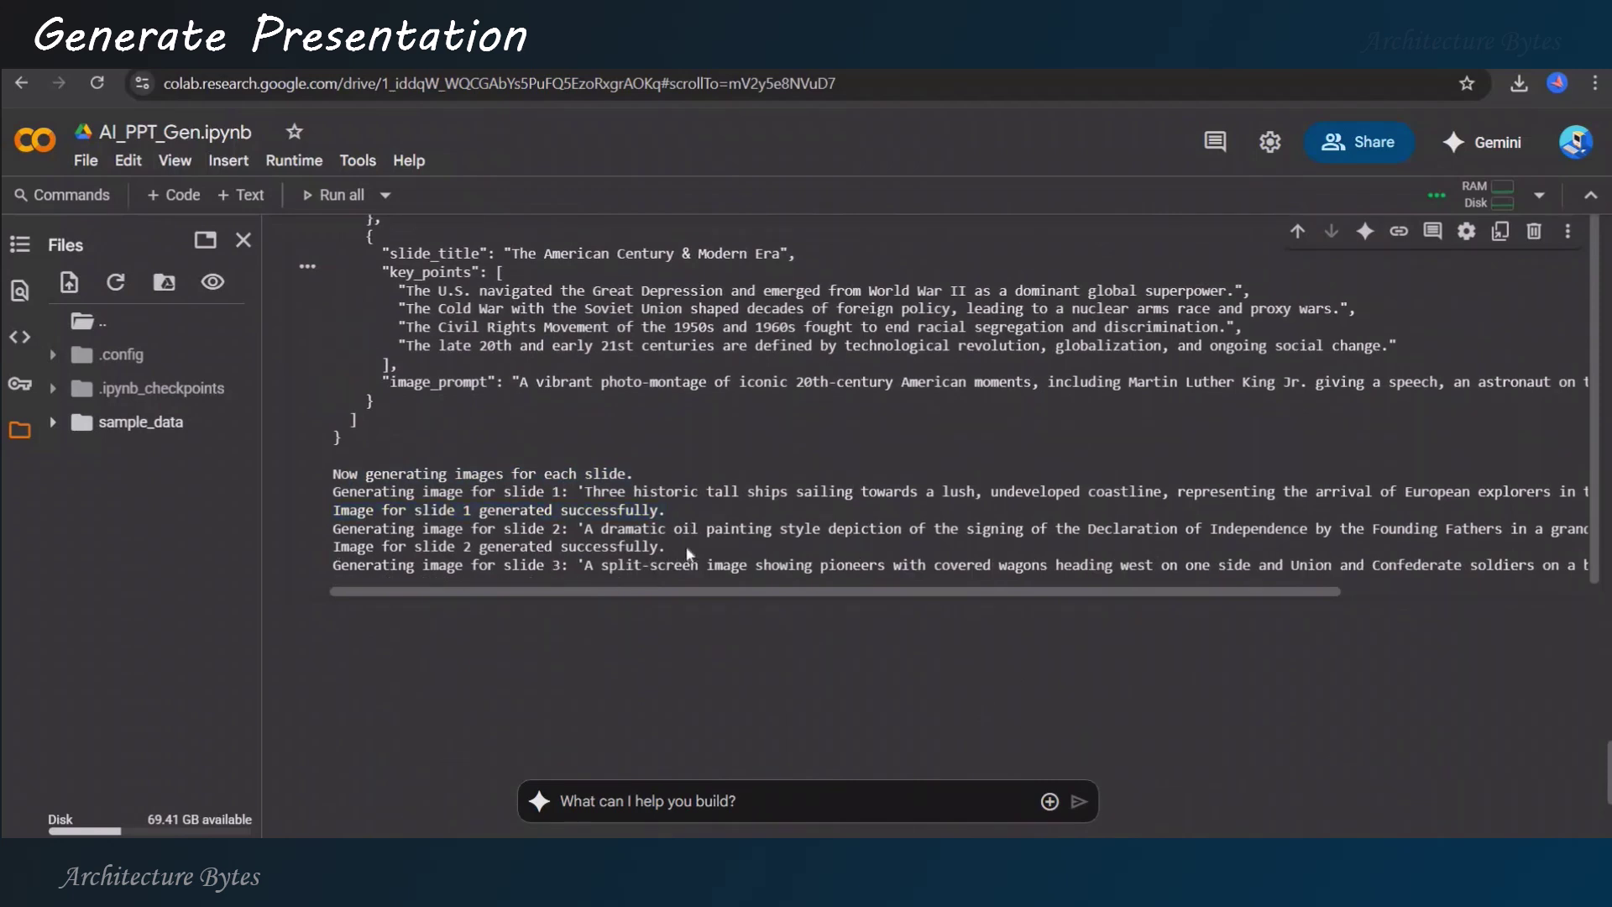
left_click_drag(333, 546, 666, 549)
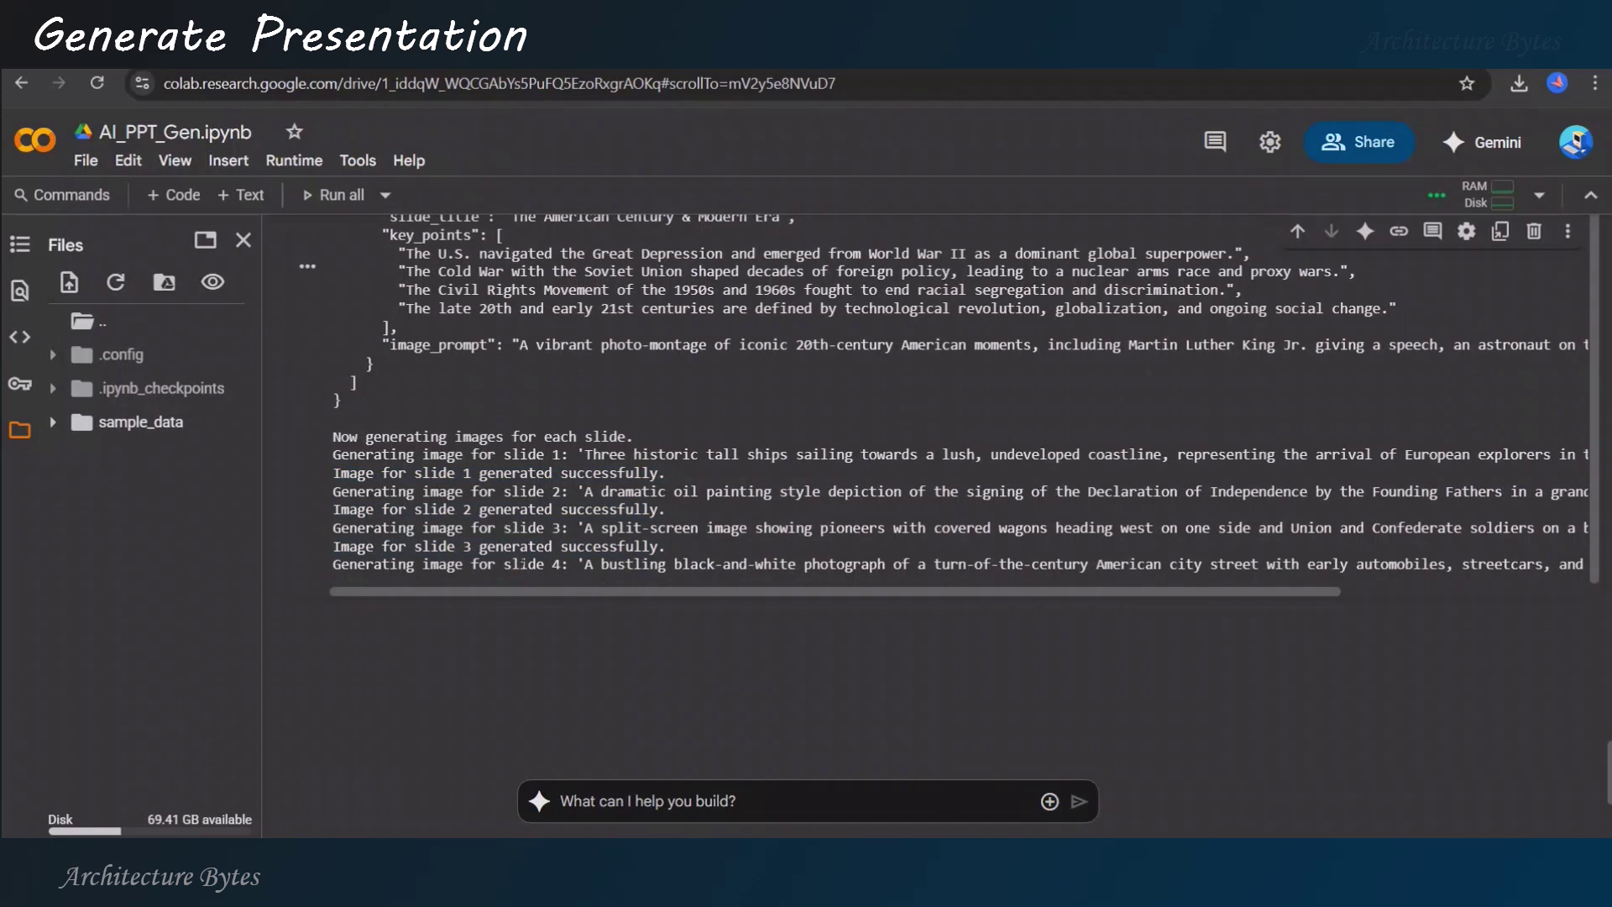
triple_click(524, 564)
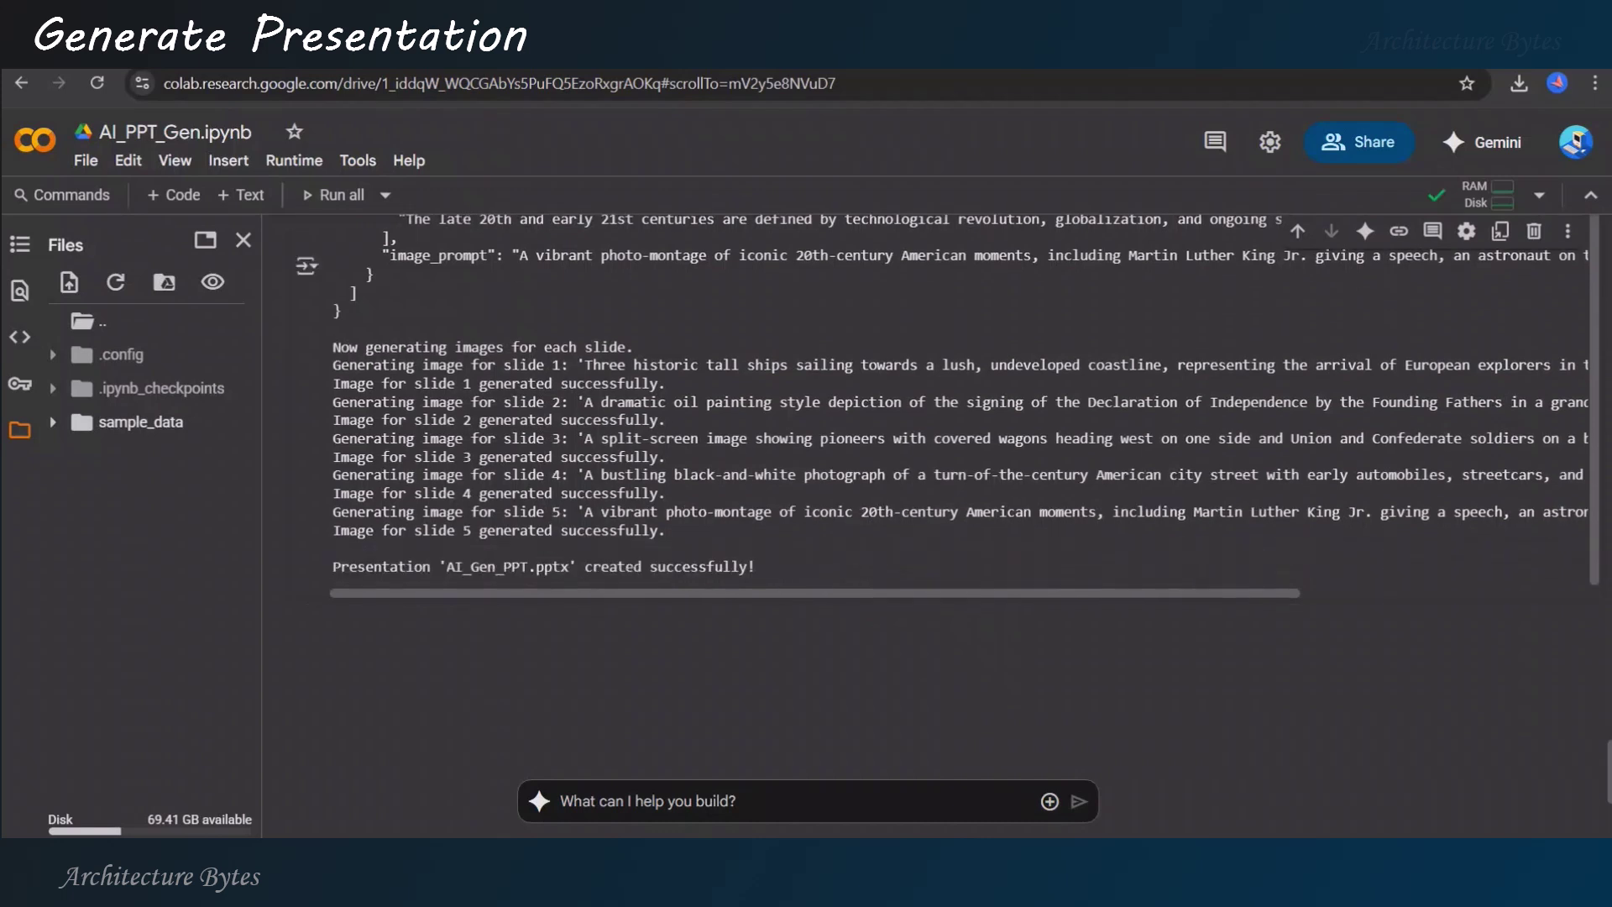
triple_click(611, 567)
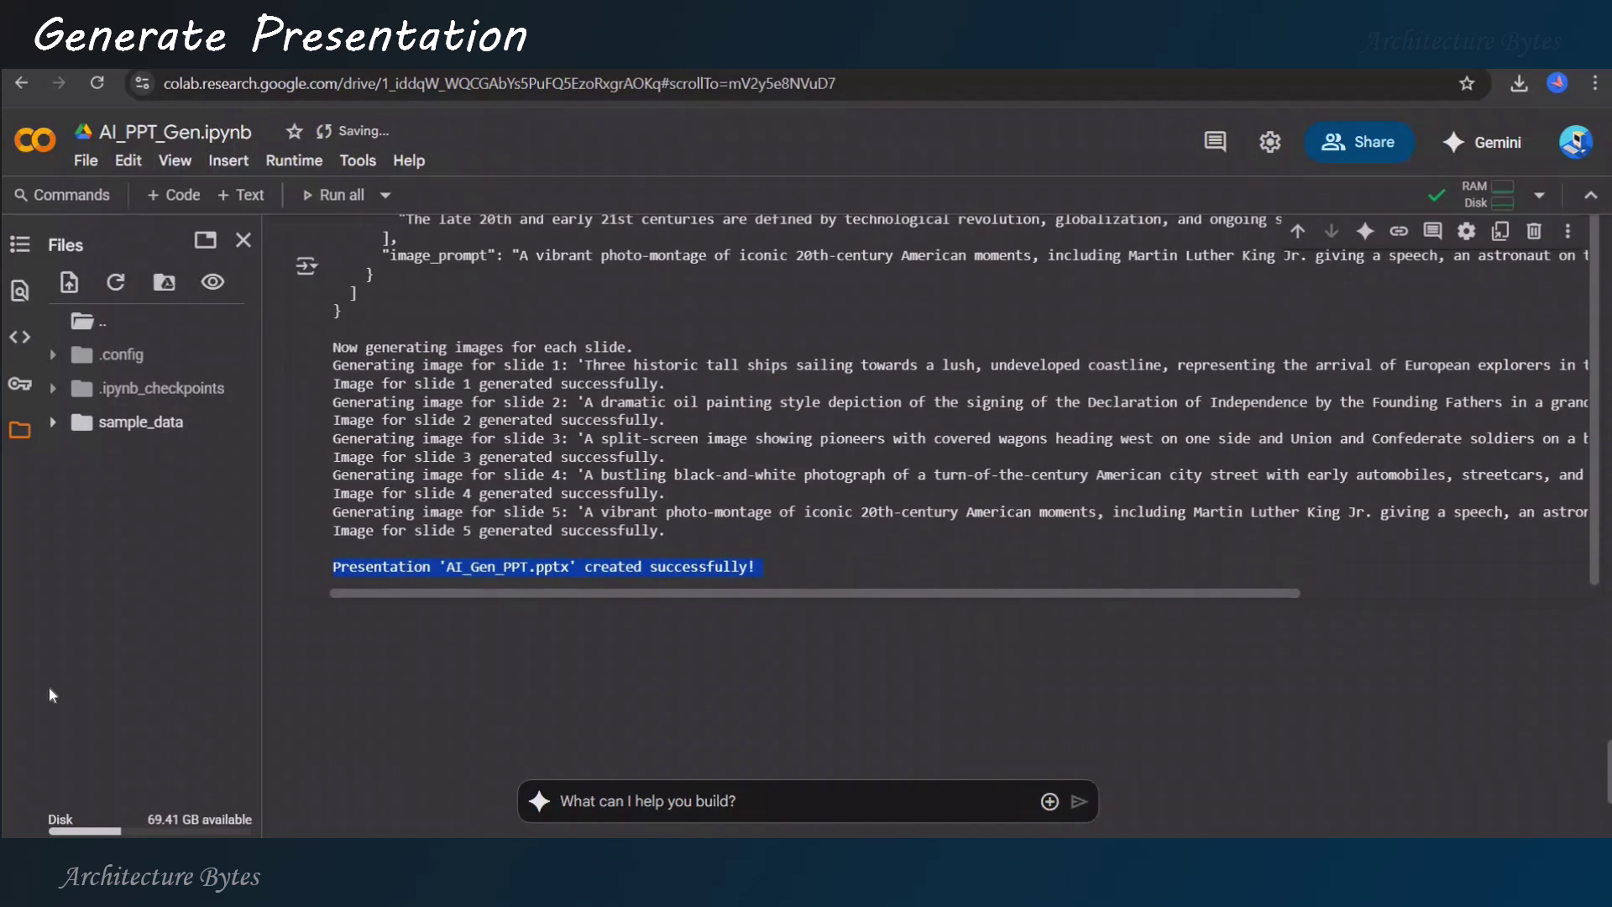
left_click(136, 456)
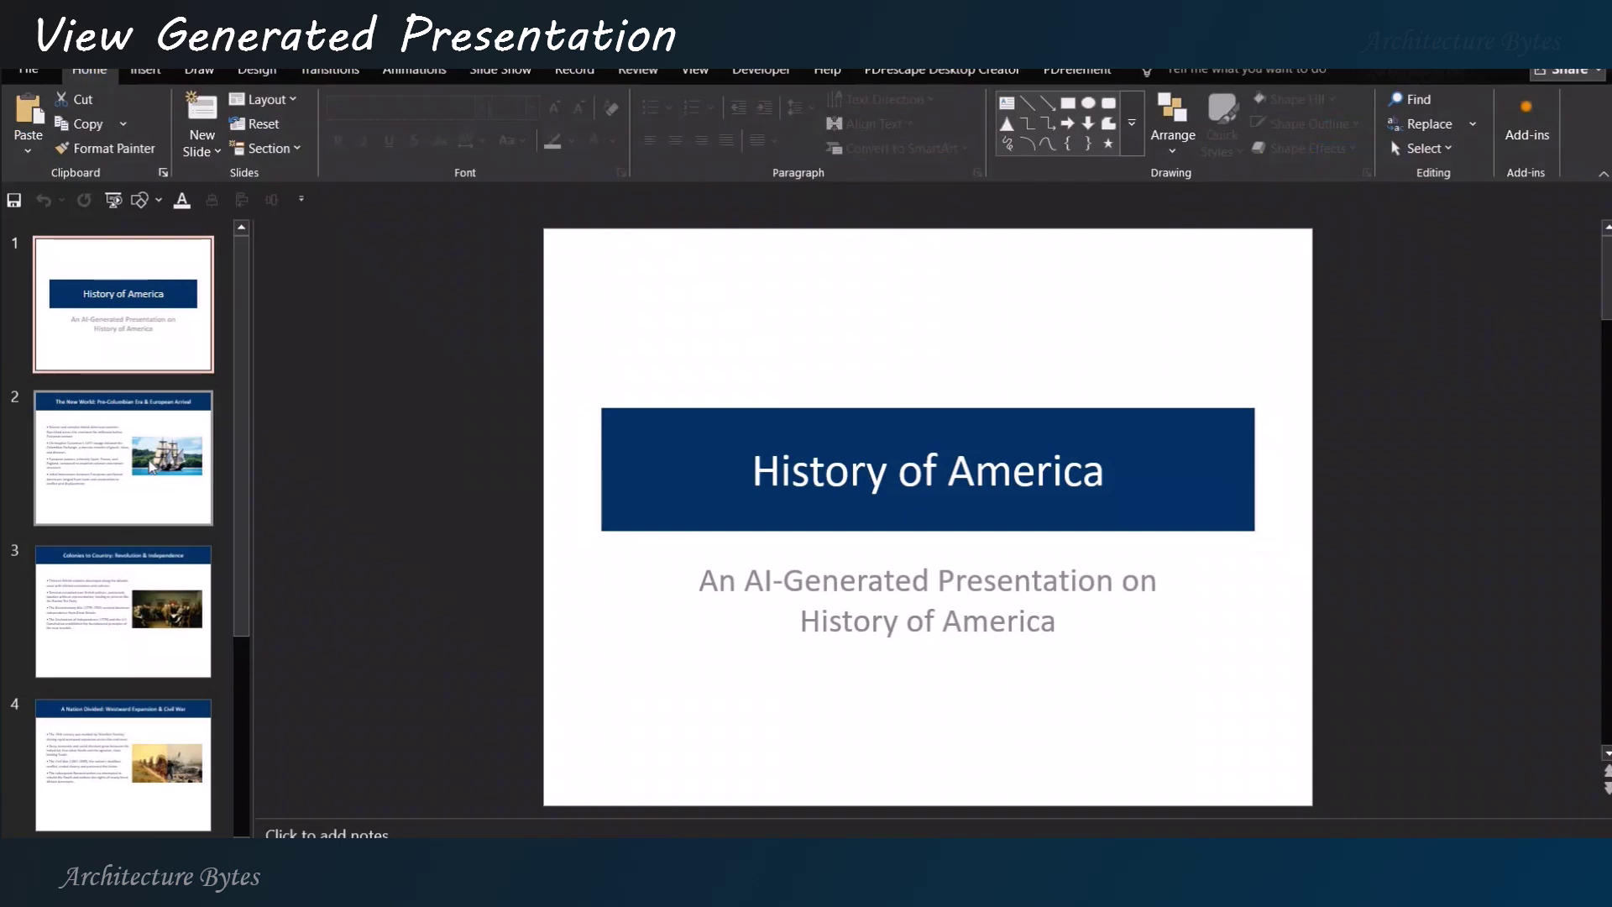
Page through slides 2–5 of the History of America deck, then start the slideshow from the title slide.
left_click(152, 466)
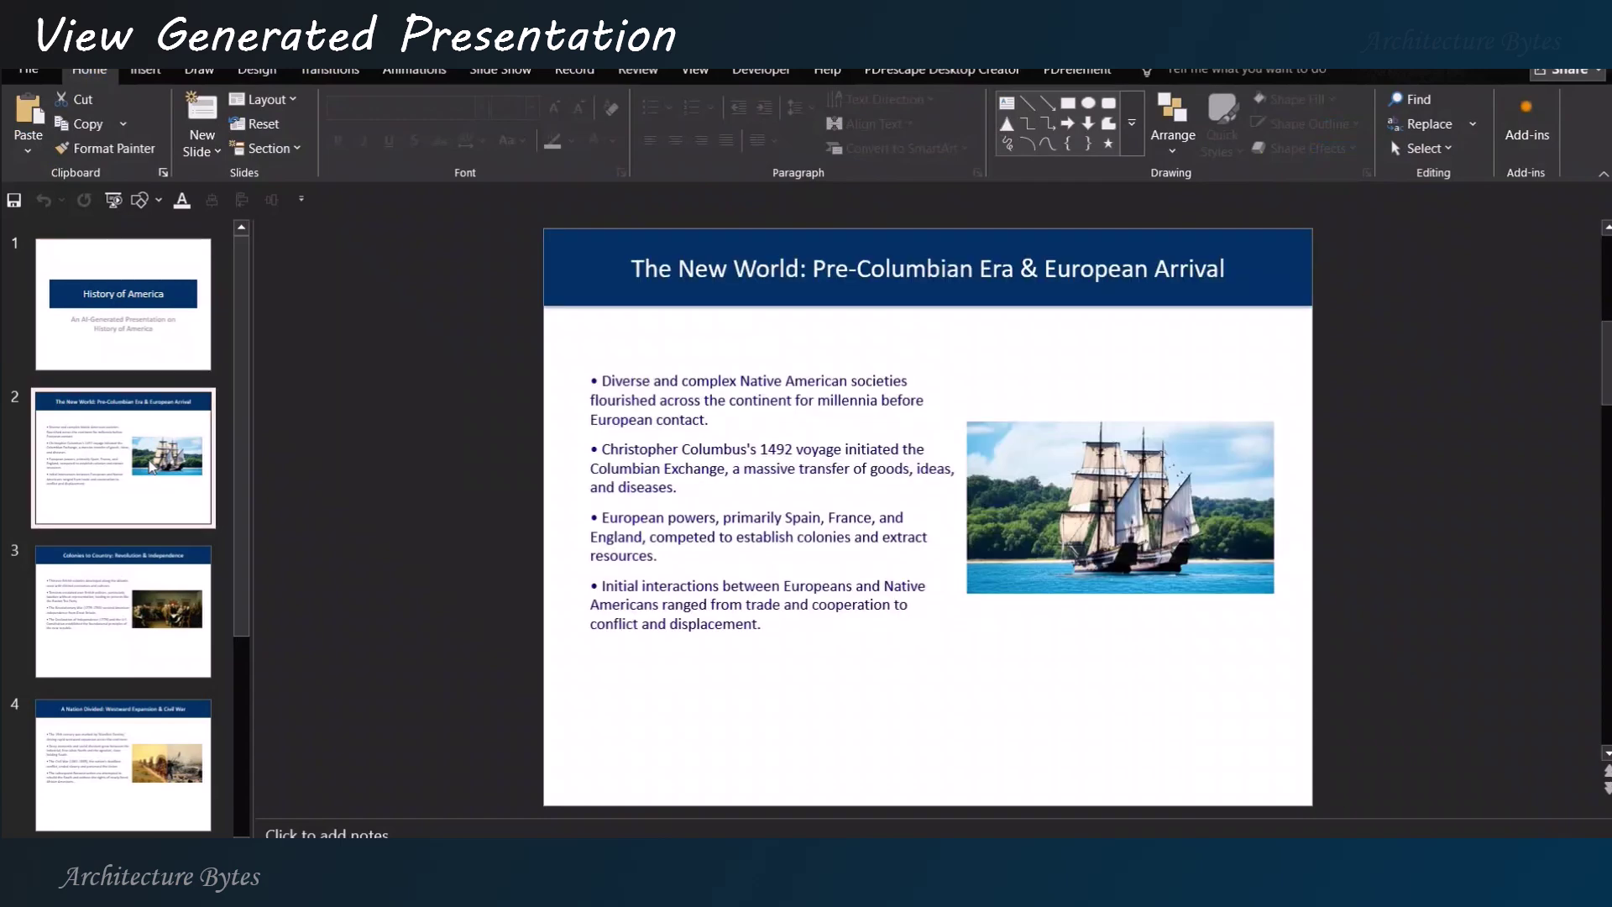
key("Down")
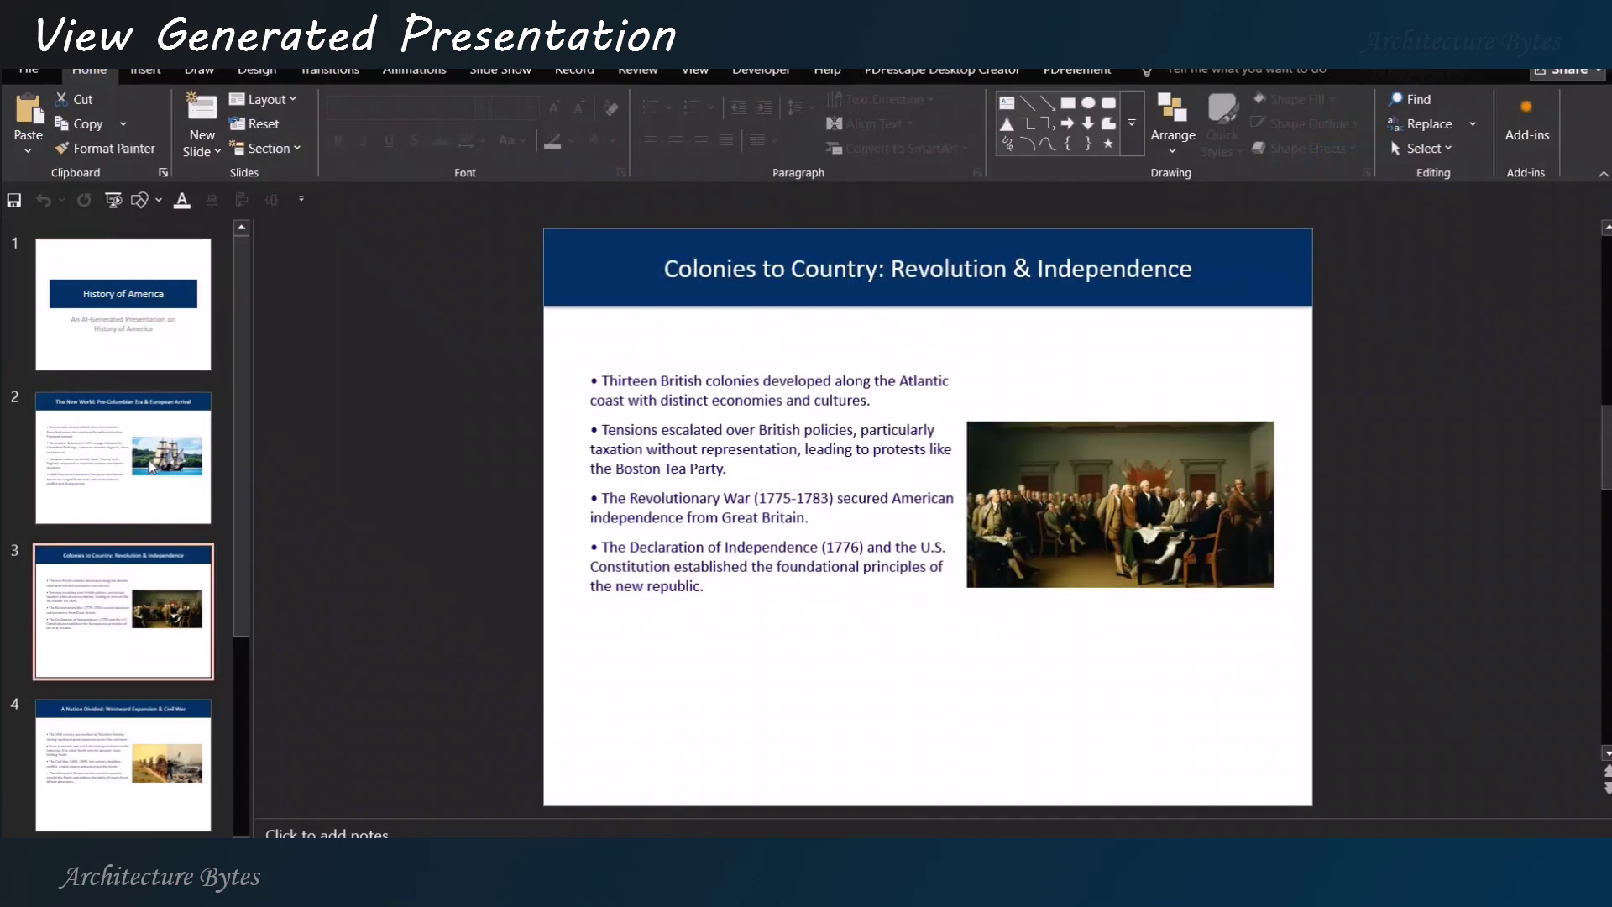
key("Down")
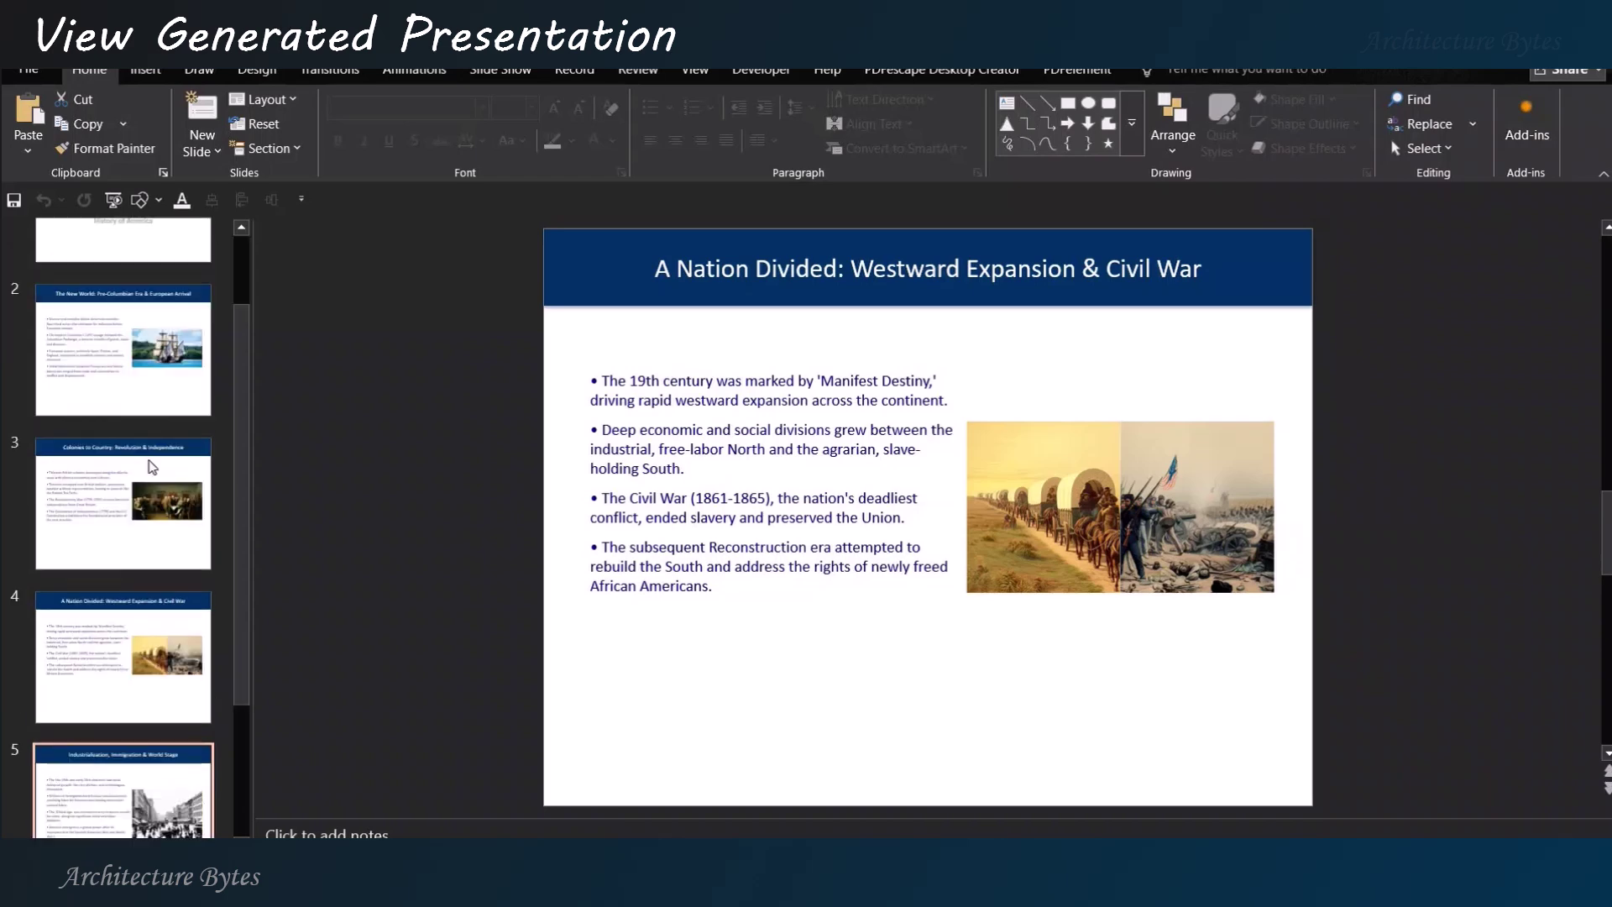
key("Down")
key("Down")
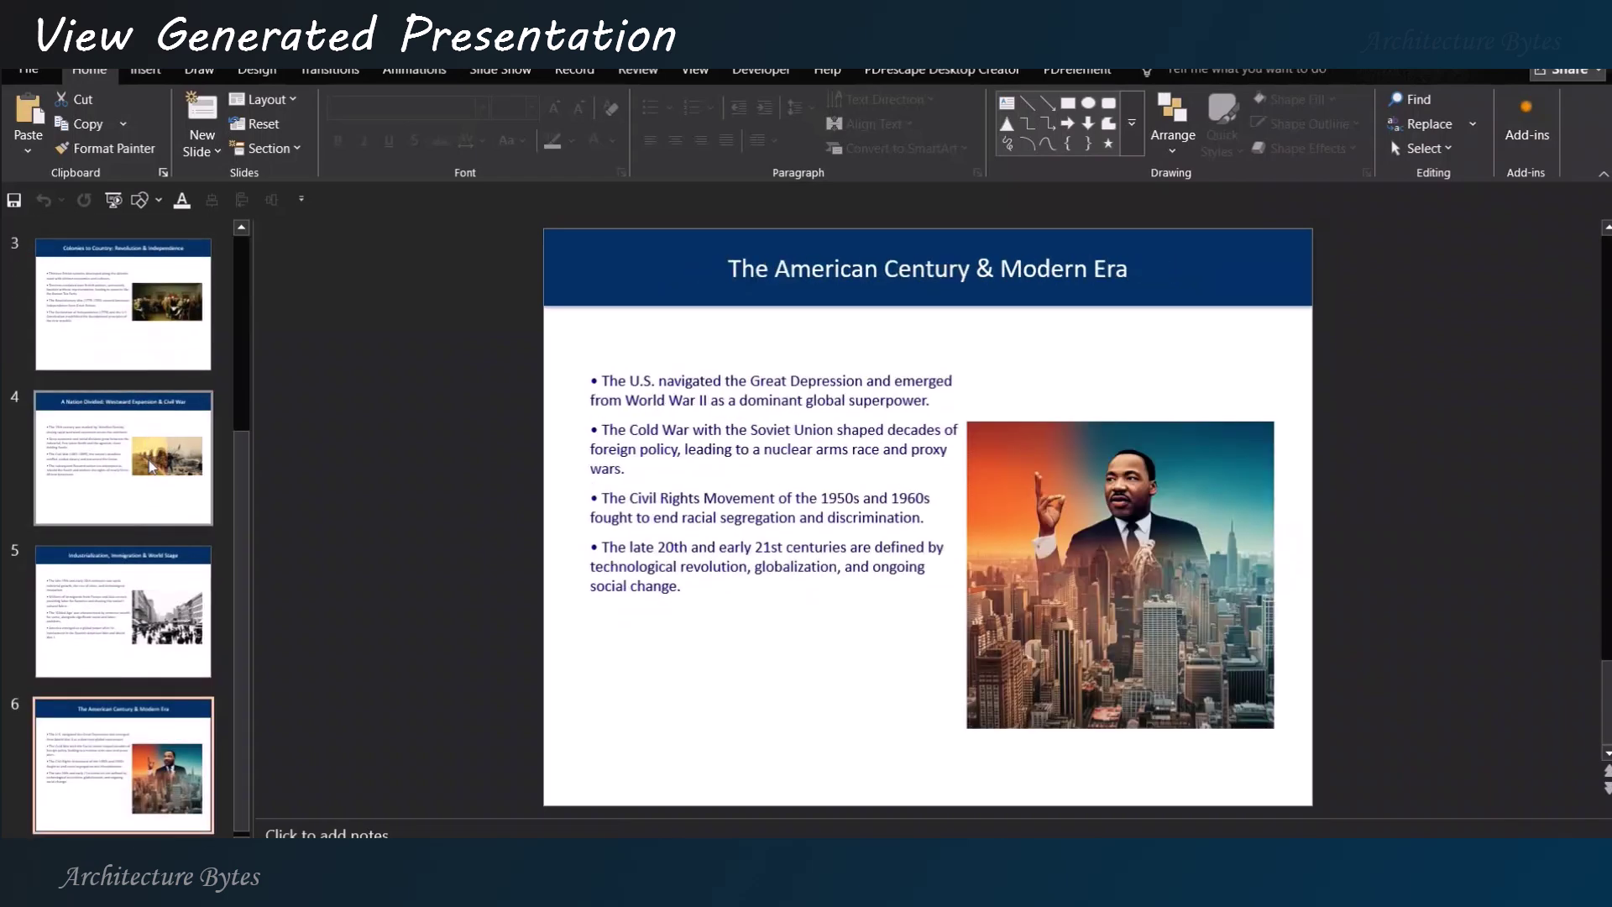
key("Up")
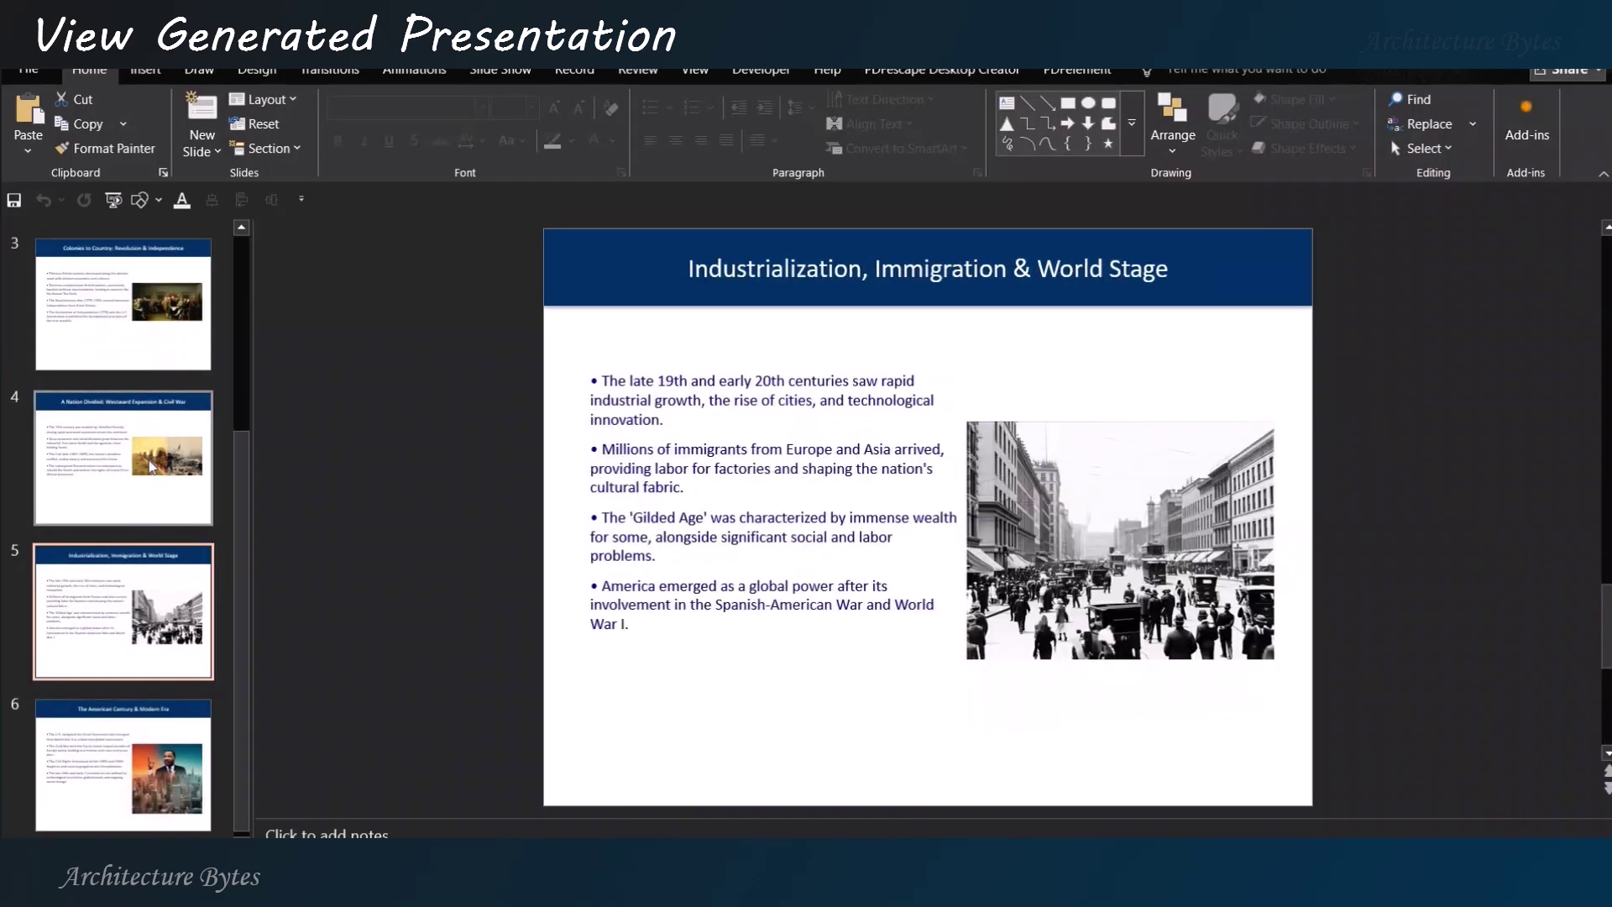
key("Up")
key("Up")
key("Up")
key("Up")
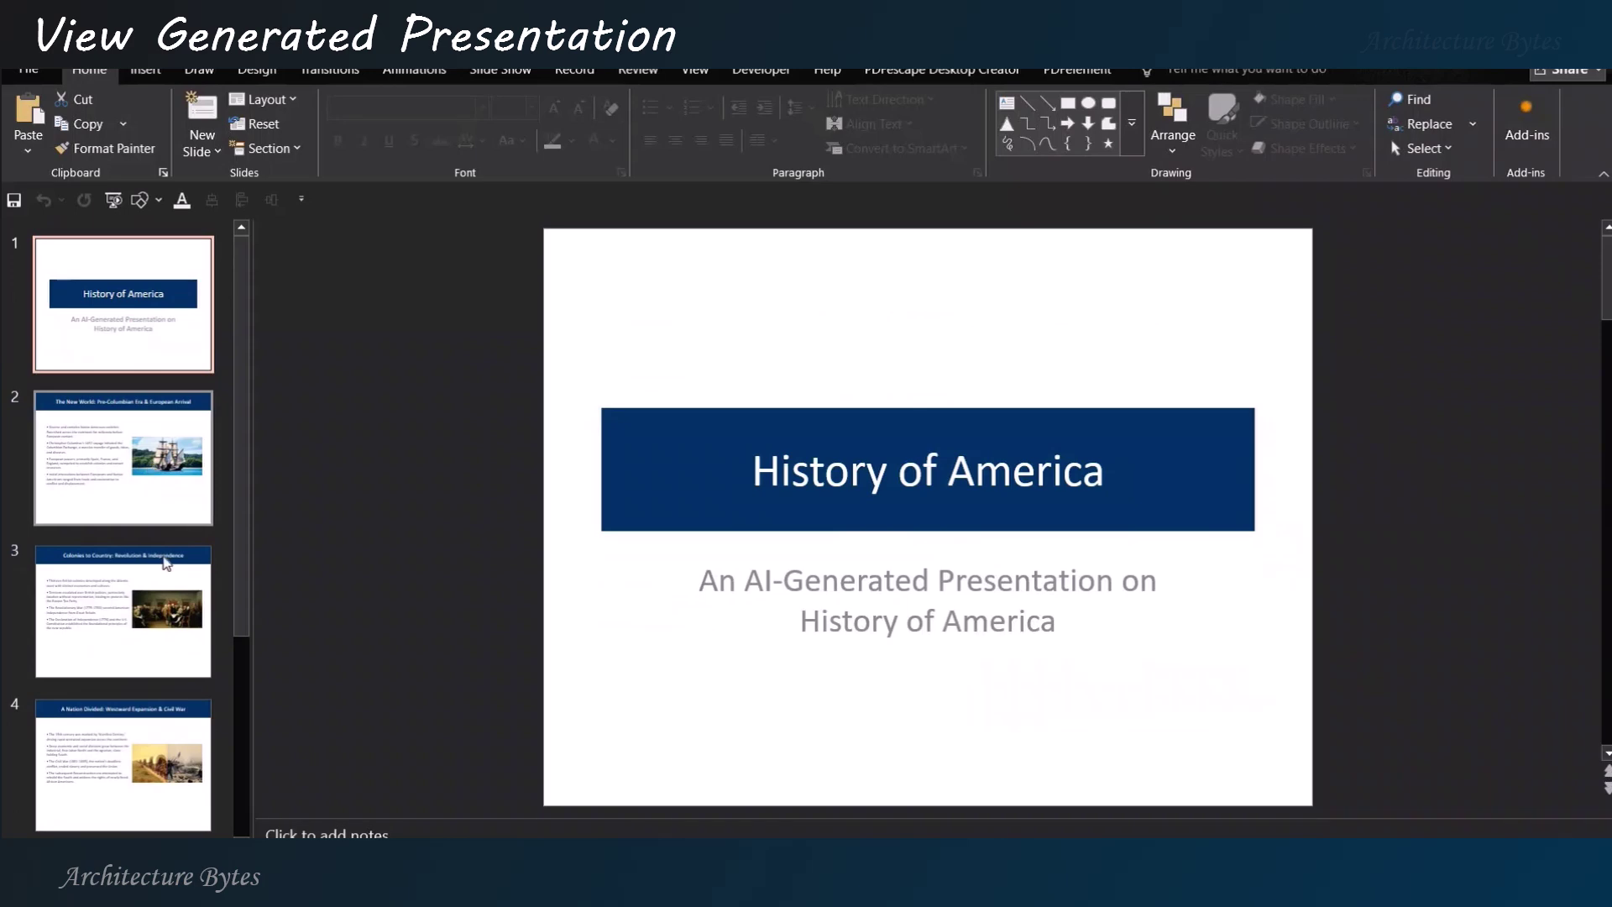
key("F5")
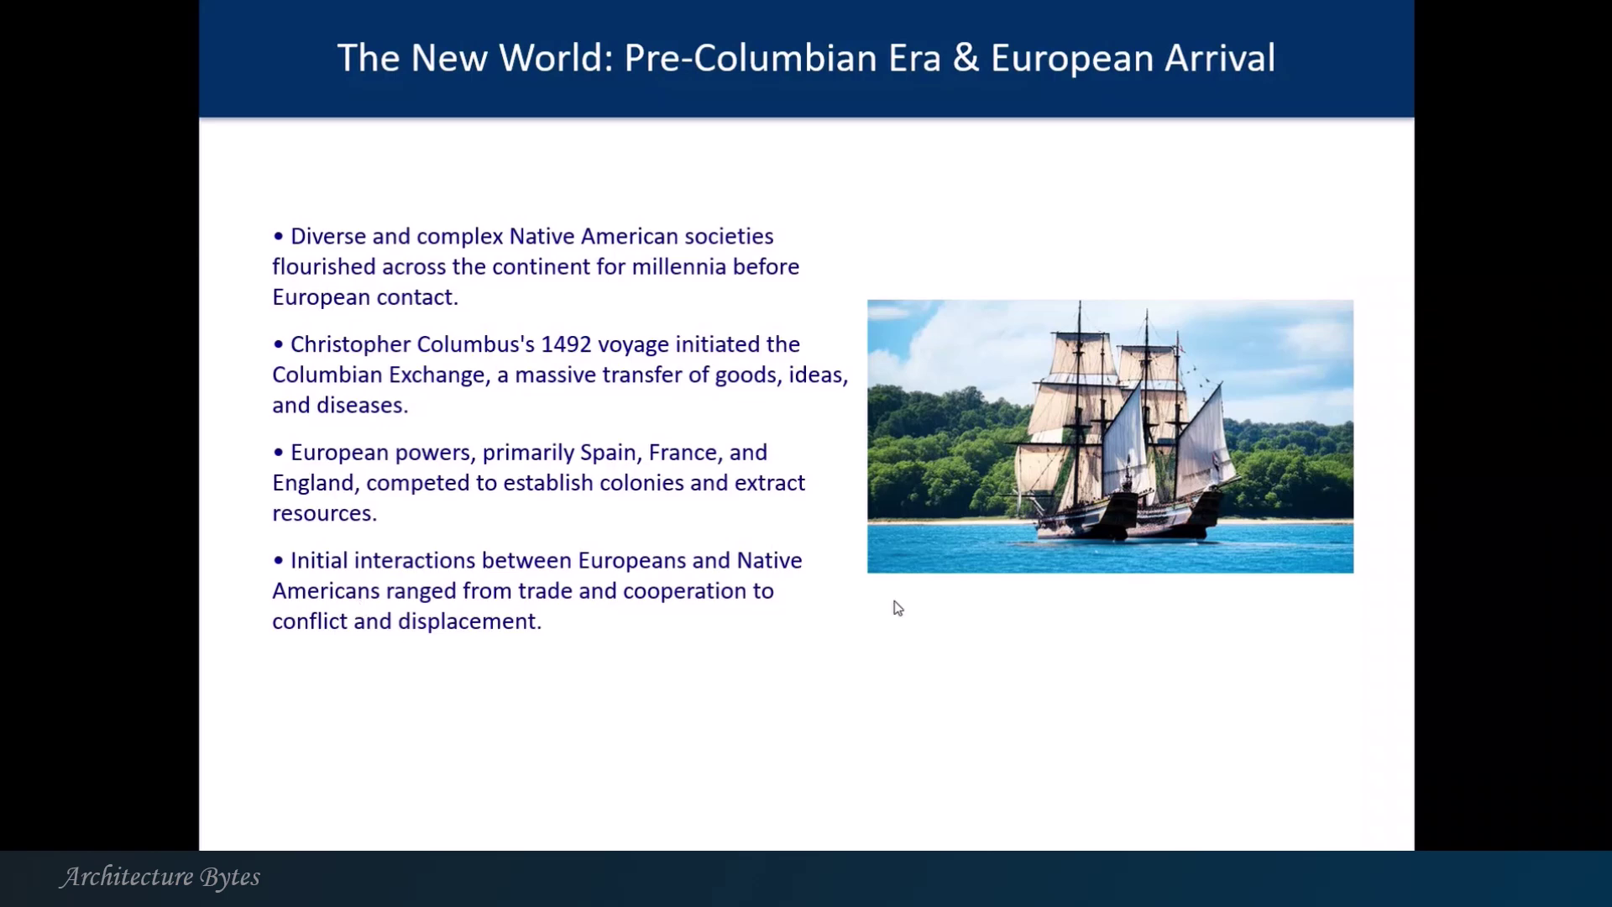
Advance the slideshow two slides to 'A Nation Divided: Westward Expansion & Civil War'.
left_click(1152, 669)
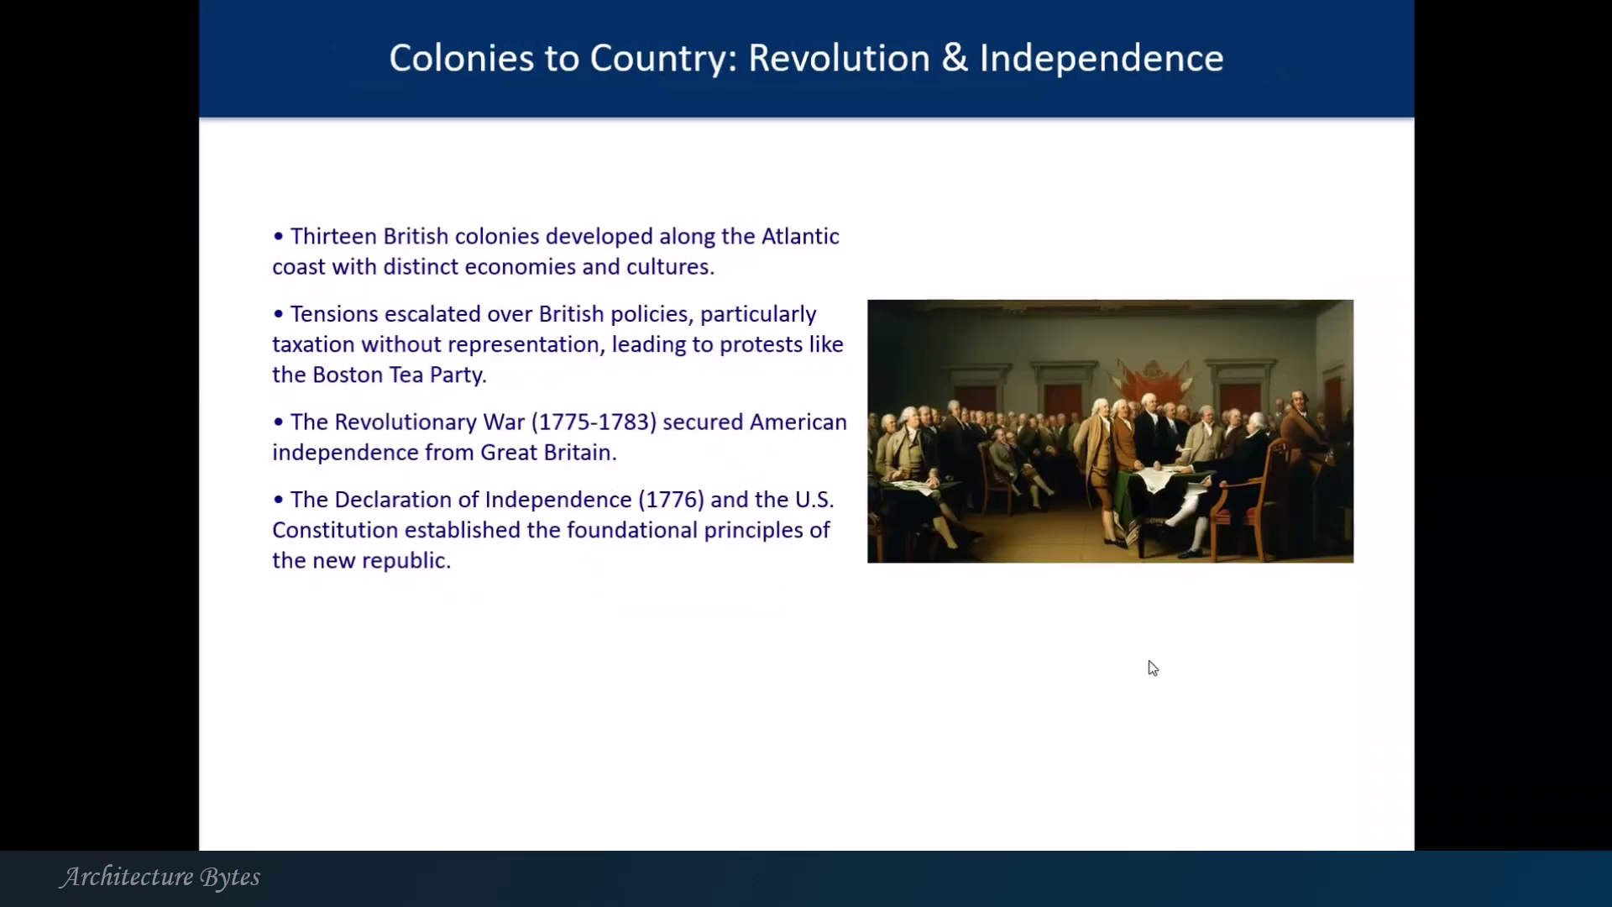
key("Right")
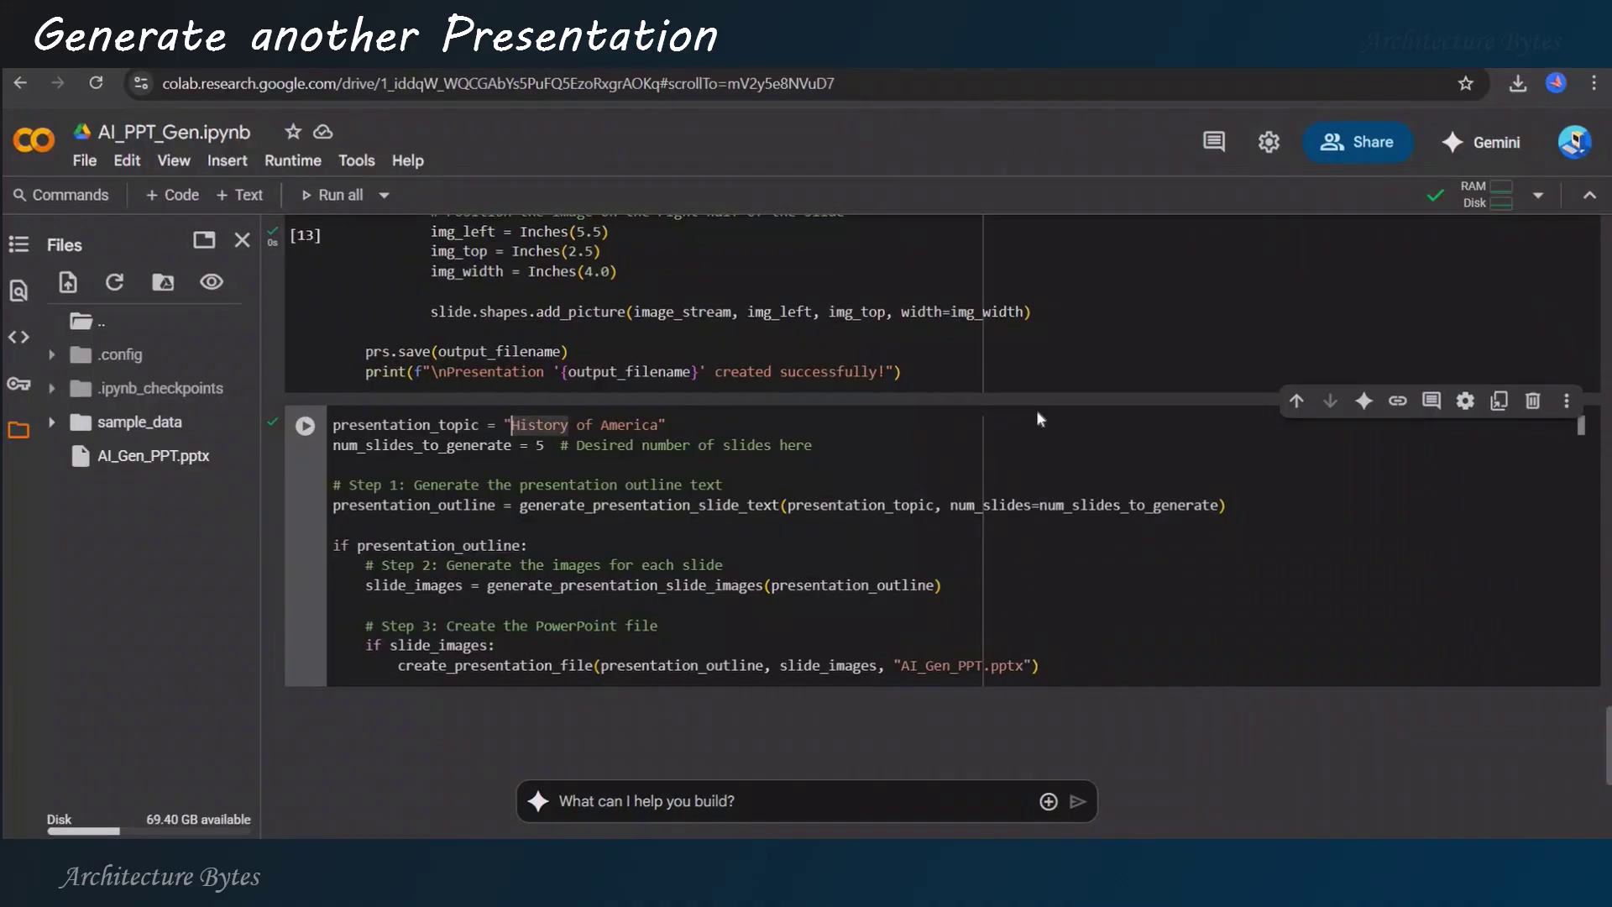
Change the topic to 'Artificial Intelligence' and the slide count to 10, then rerun the cell.
key("ctrl+shift+Right")
key("ctrl+shift+Right")
key("ctrl+shift+Right")
type("A")
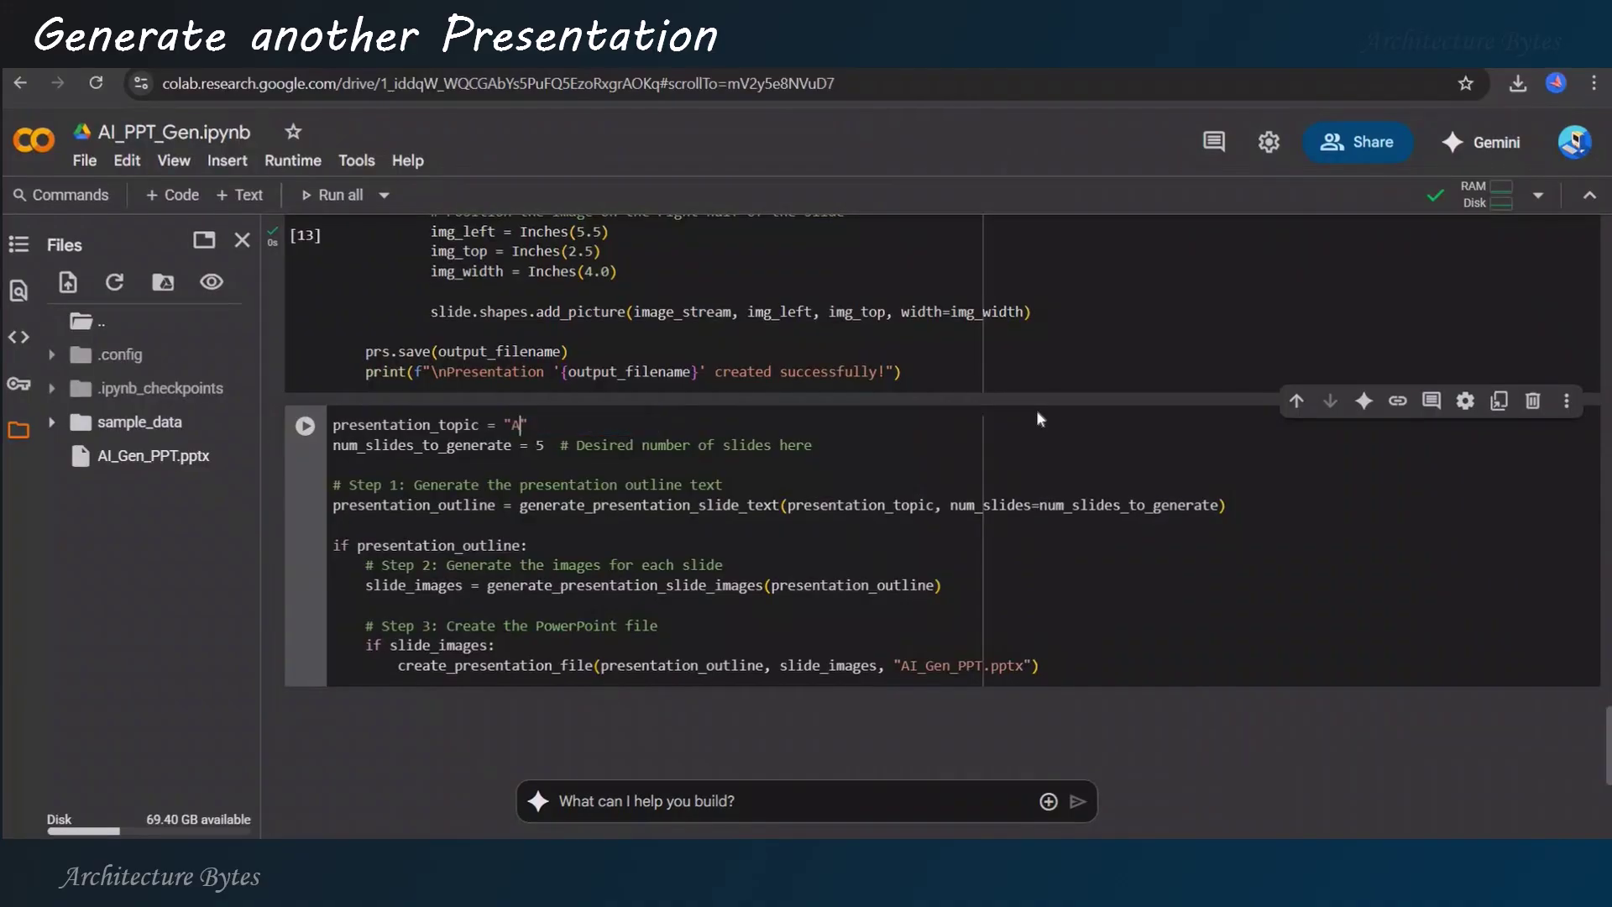
type("rtificial Intelligence")
key("ctrl+Left")
key("ctrl+Left")
key("ctrl+Left")
key("BackSpace")
type("10")
key("ctrl+s")
key("ctrl+Return")
scroll(857, 537, "down", 2)
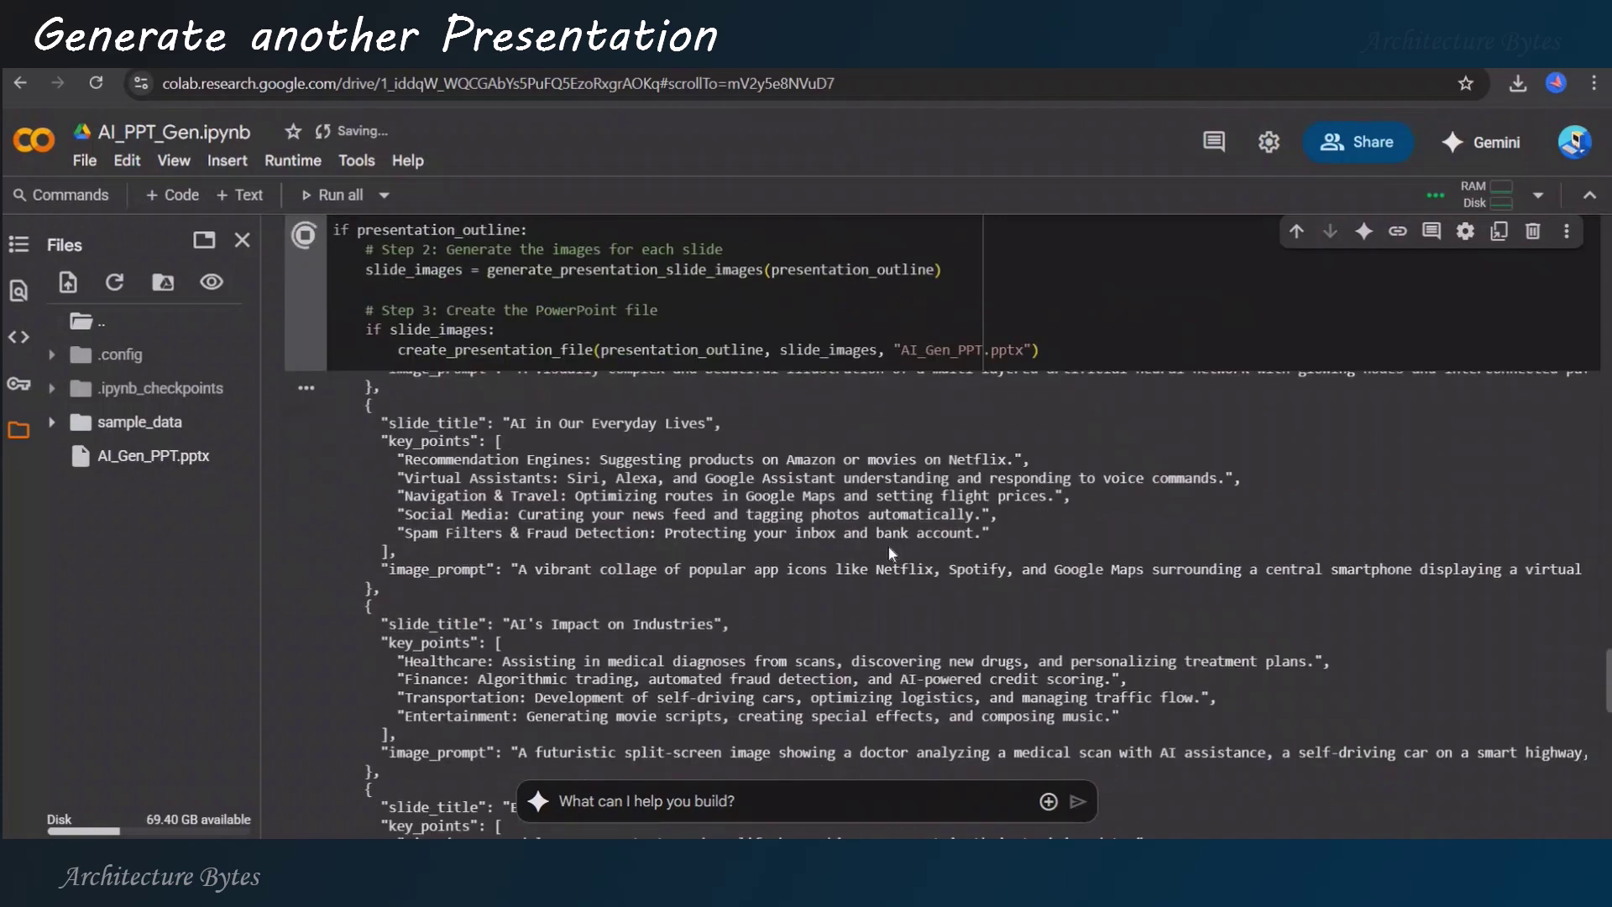
scroll(887, 547, "up", 3)
scroll(888, 547, "up", 3)
scroll(888, 546, "up", 3)
scroll(888, 547, "up", 3)
scroll(888, 547, "up", 3)
scroll(889, 546, "down", 5)
scroll(888, 547, "down", 3)
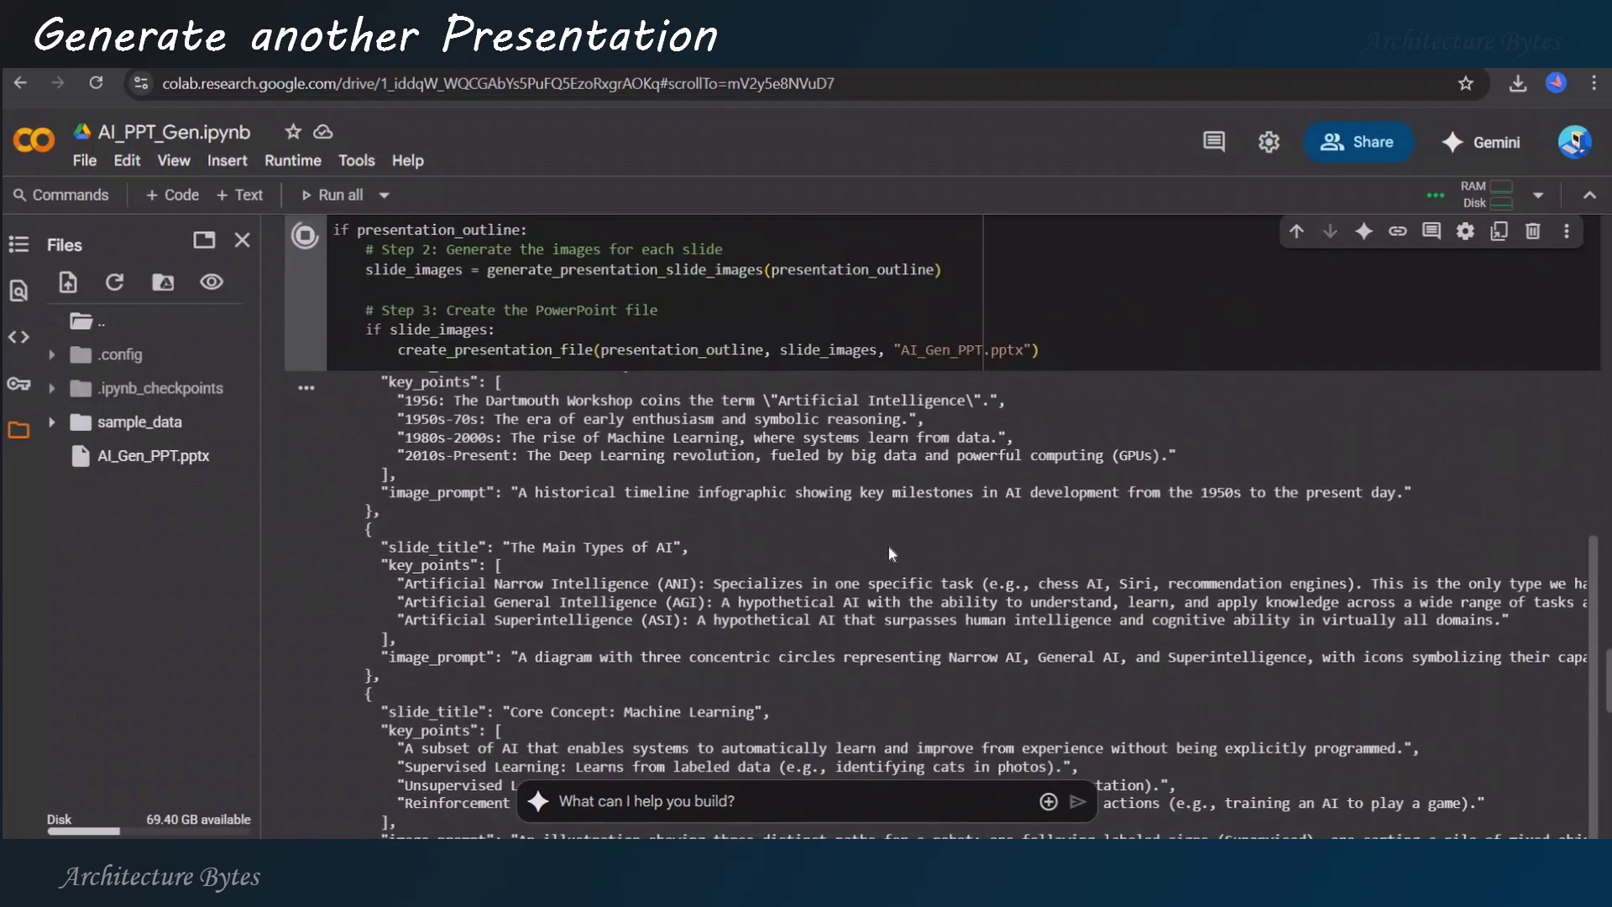
scroll(889, 547, "down", 3)
scroll(888, 548, "down", 3)
scroll(889, 547, "down", 3)
scroll(888, 547, "down", 3)
scroll(889, 547, "down", 3)
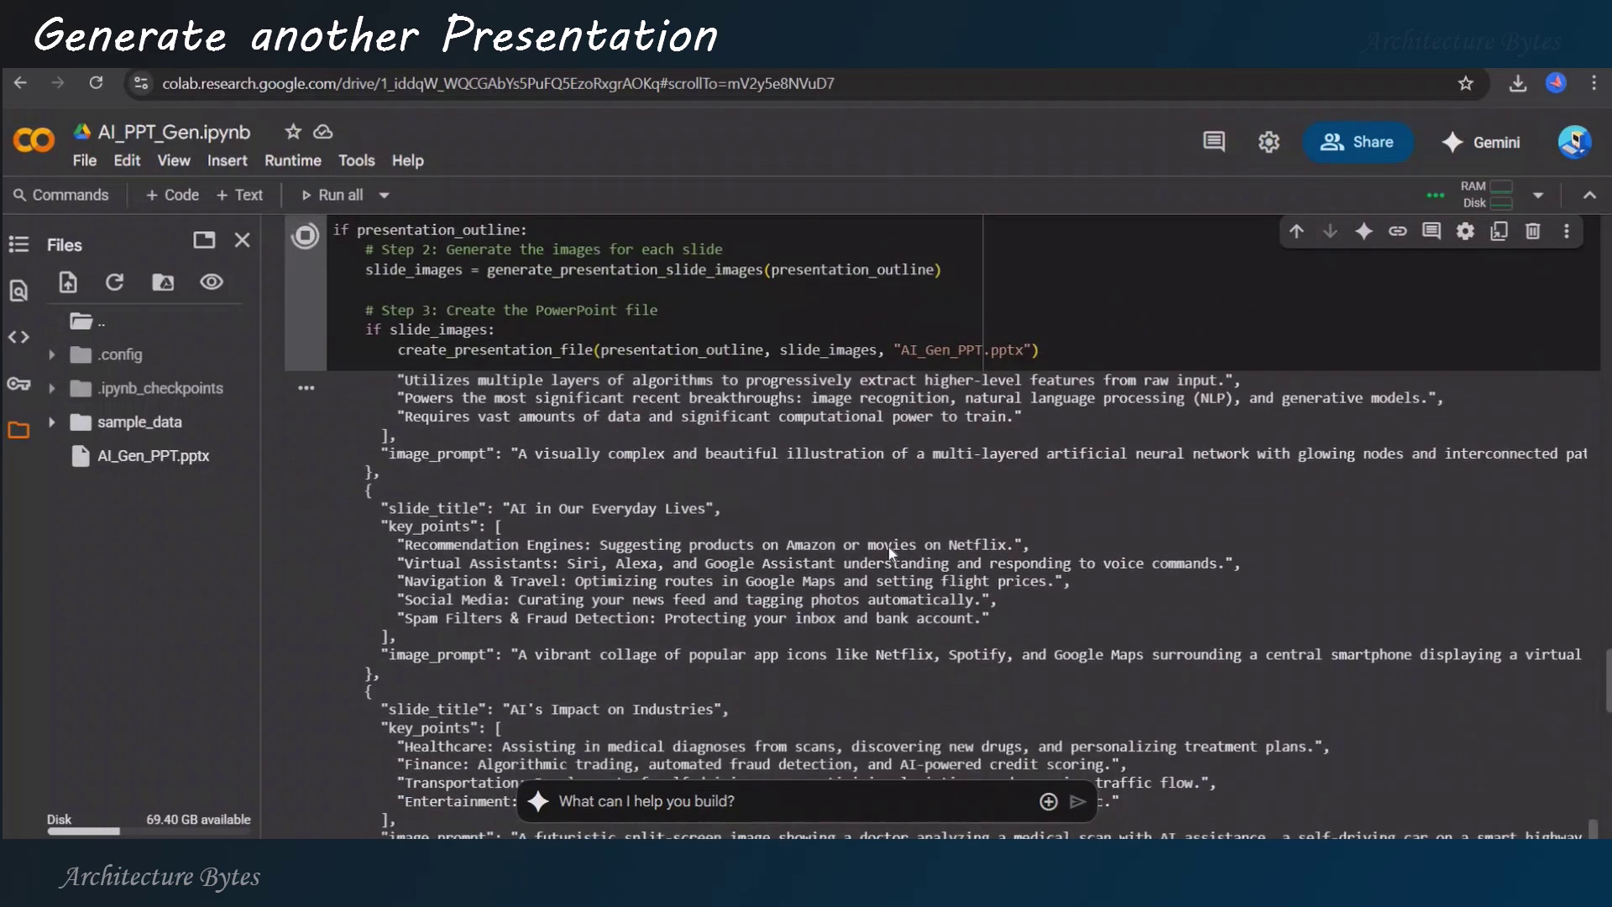
scroll(887, 547, "down", 2)
scroll(817, 538, "down", 4)
scroll(817, 538, "down", 4)
scroll(816, 538, "down", 4)
scroll(816, 538, "down", 2)
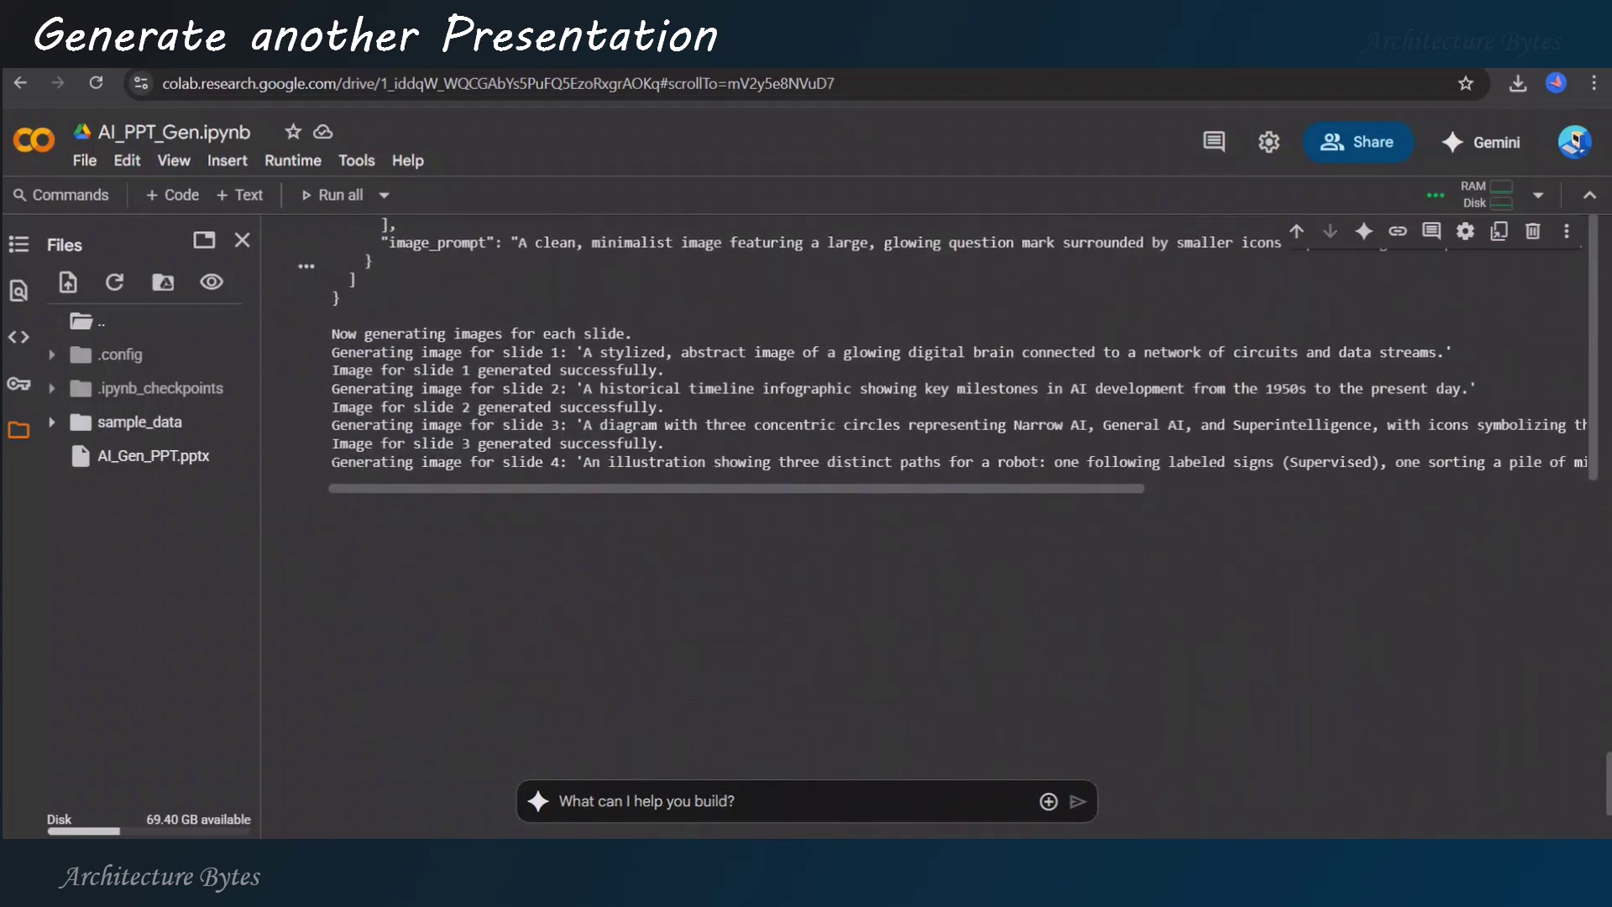
Follow the slide 5 image log while all ten images generate and the deck is created.
left_click_drag(332, 464, 592, 462)
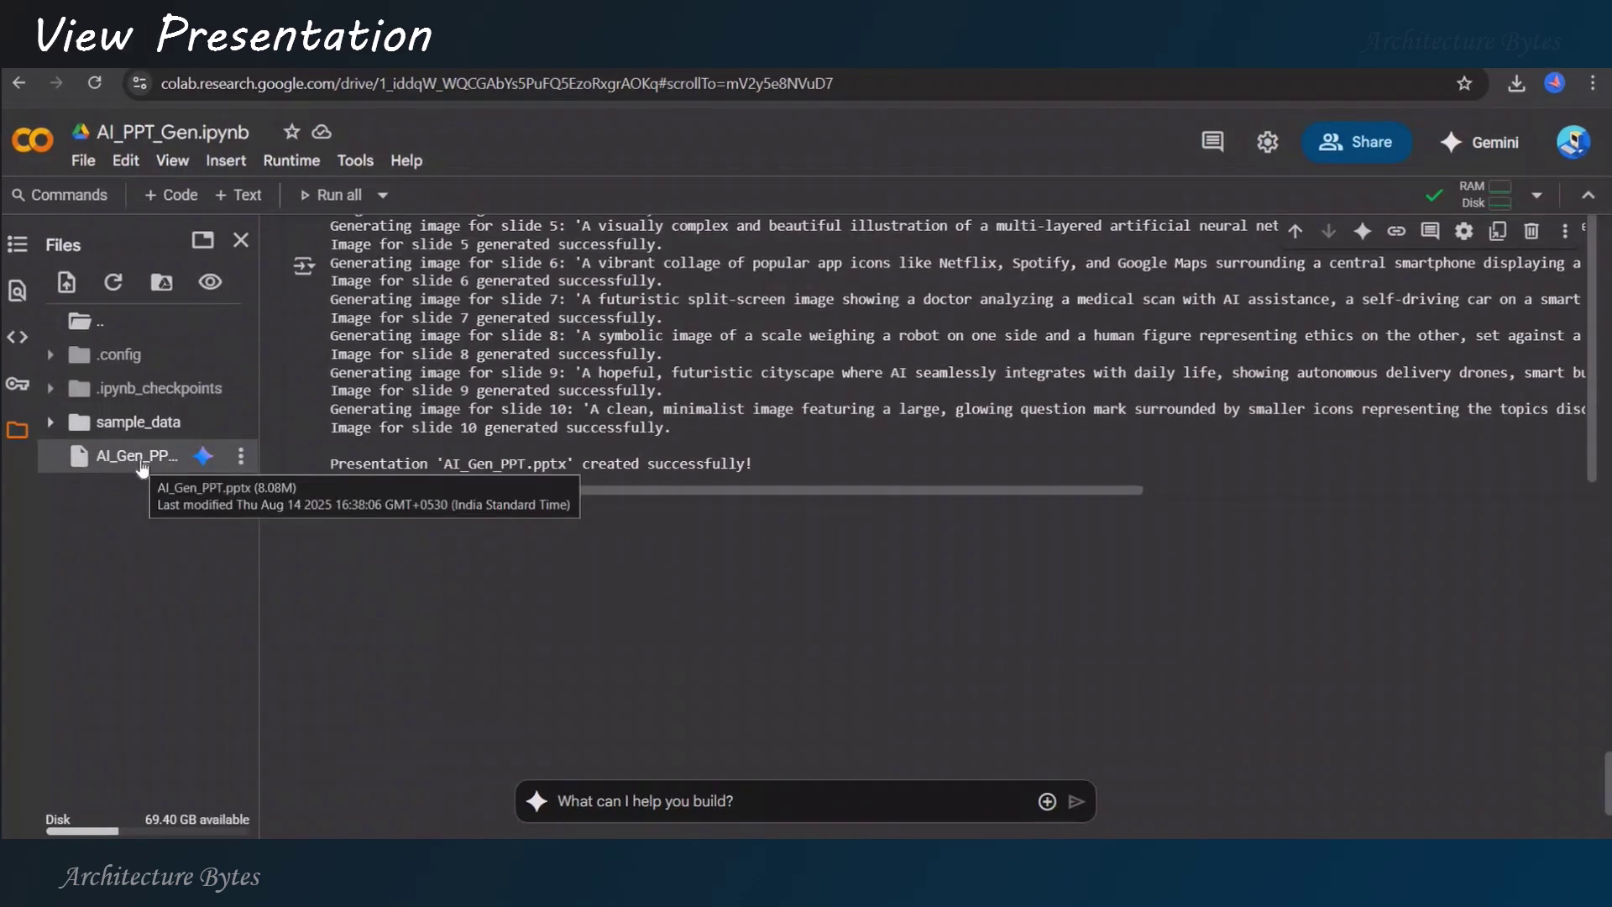
Open AI_Gen_PPT.pptx and page forward and back through the eleven Artificial Intelligence slides.
double_click(141, 466)
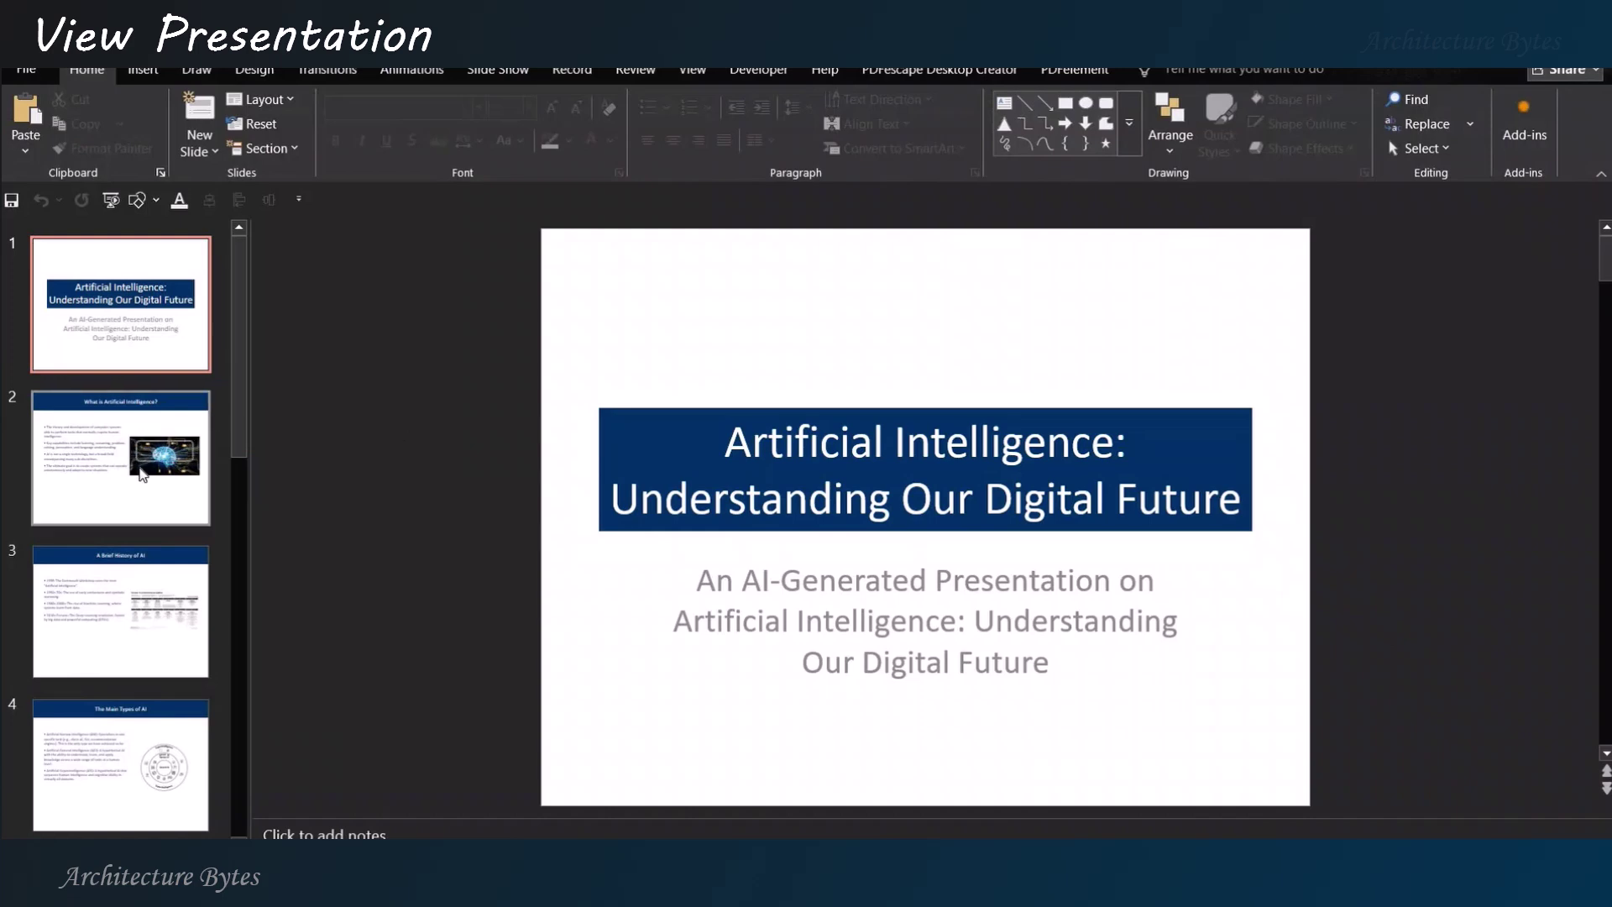
left_click(143, 475)
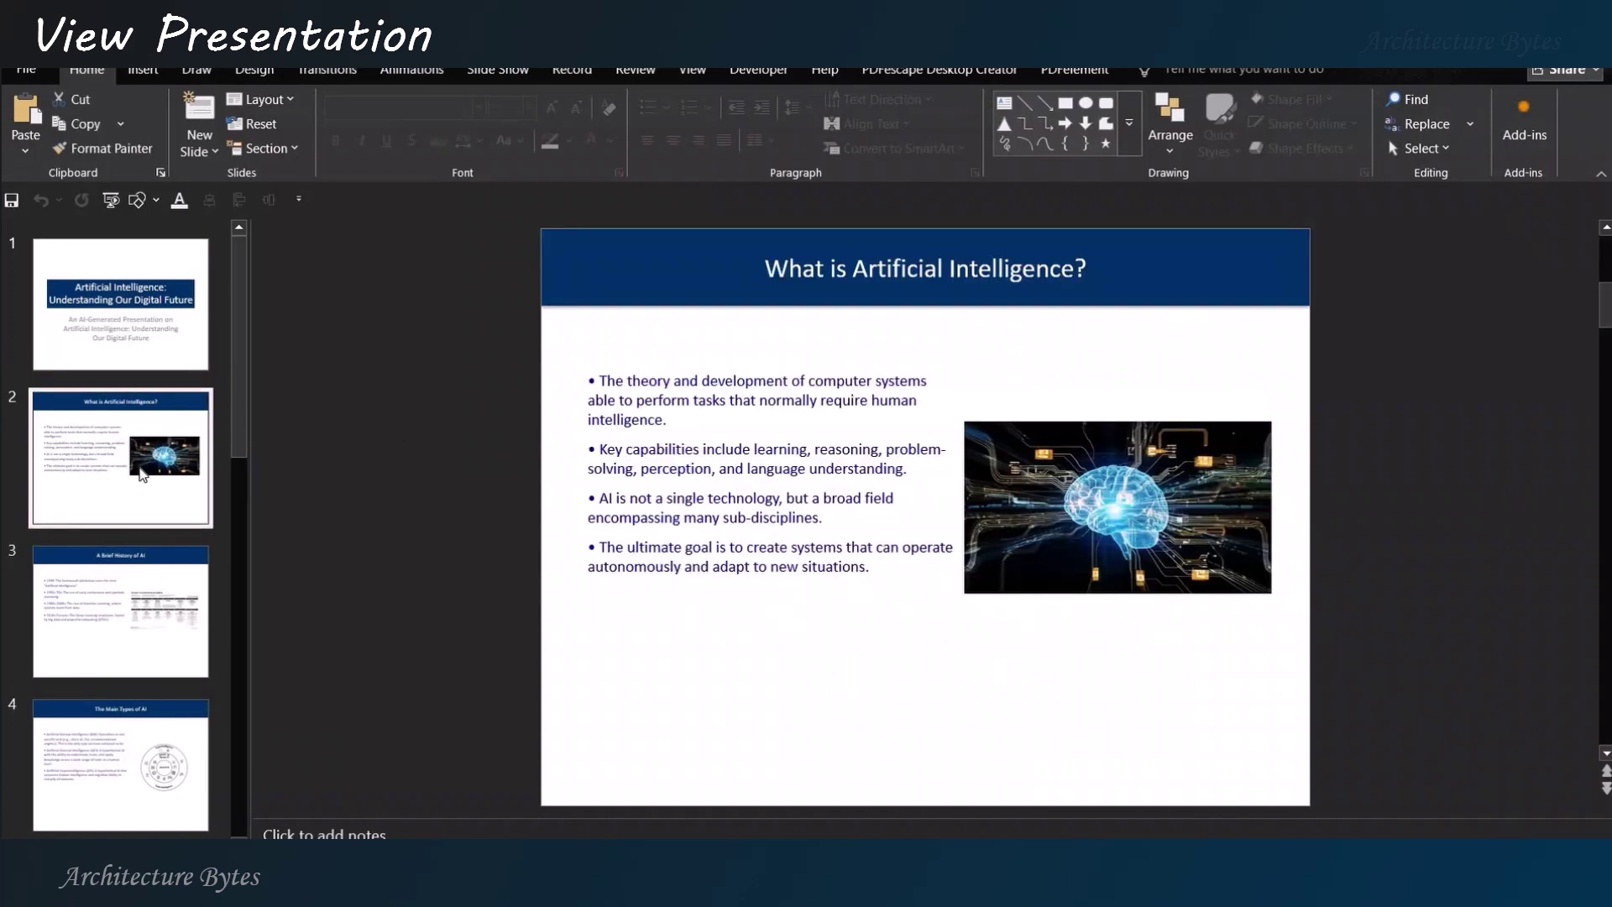
key("Down")
key("Down")
key("Down")
key("Down")
key("Down")
key("Down")
key("Down")
key("Down")
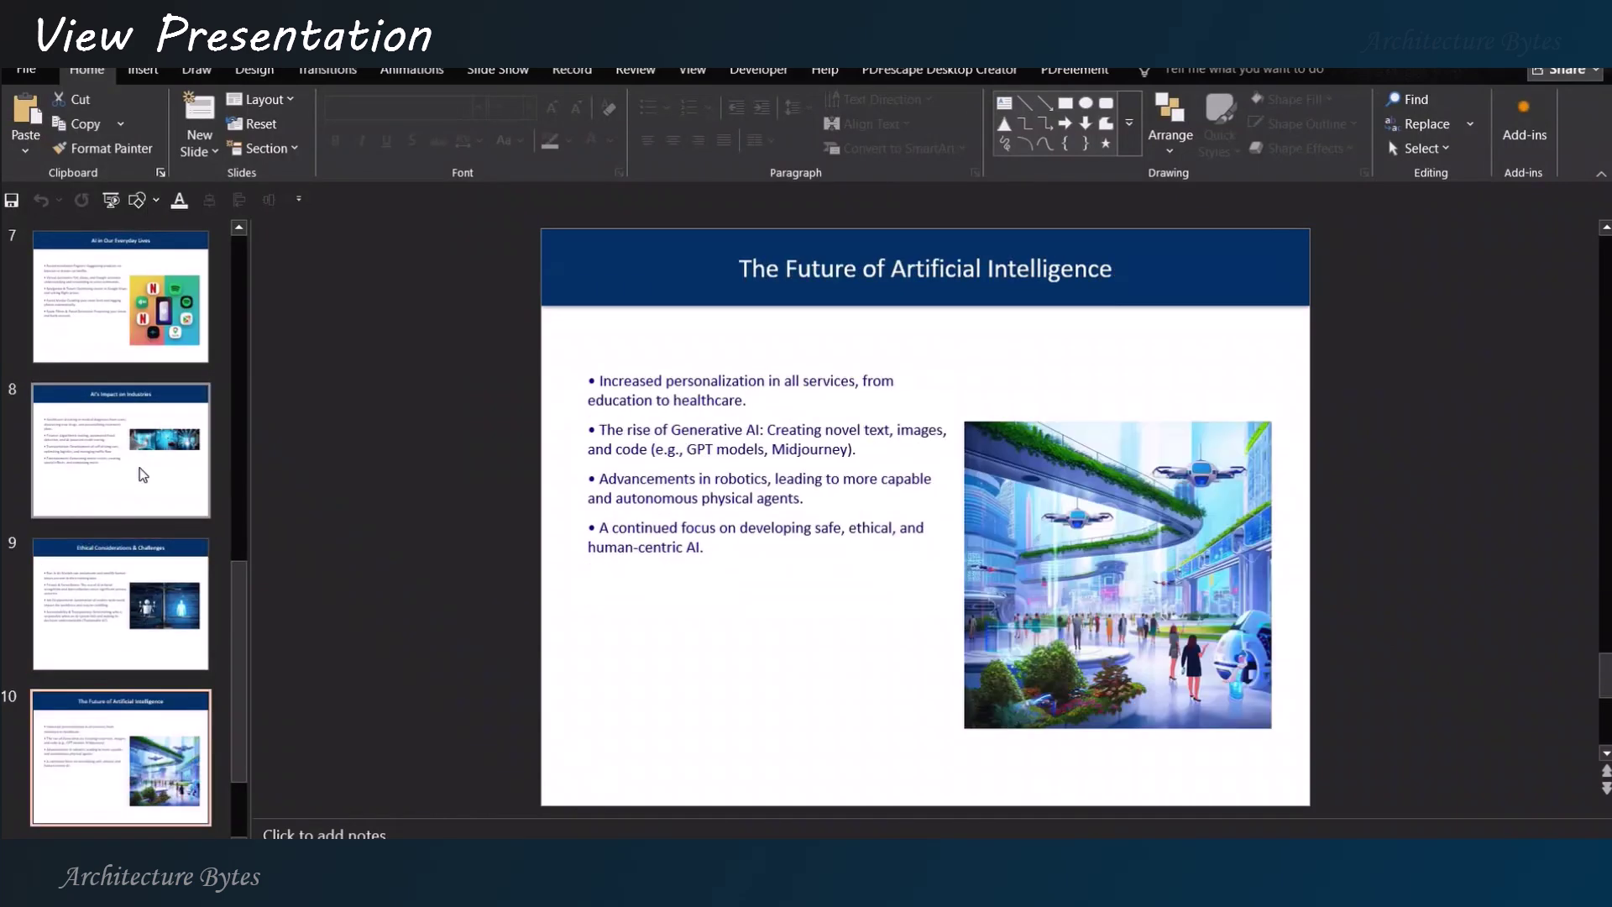
key("Down")
key("Up")
key("Up")
key("Up")
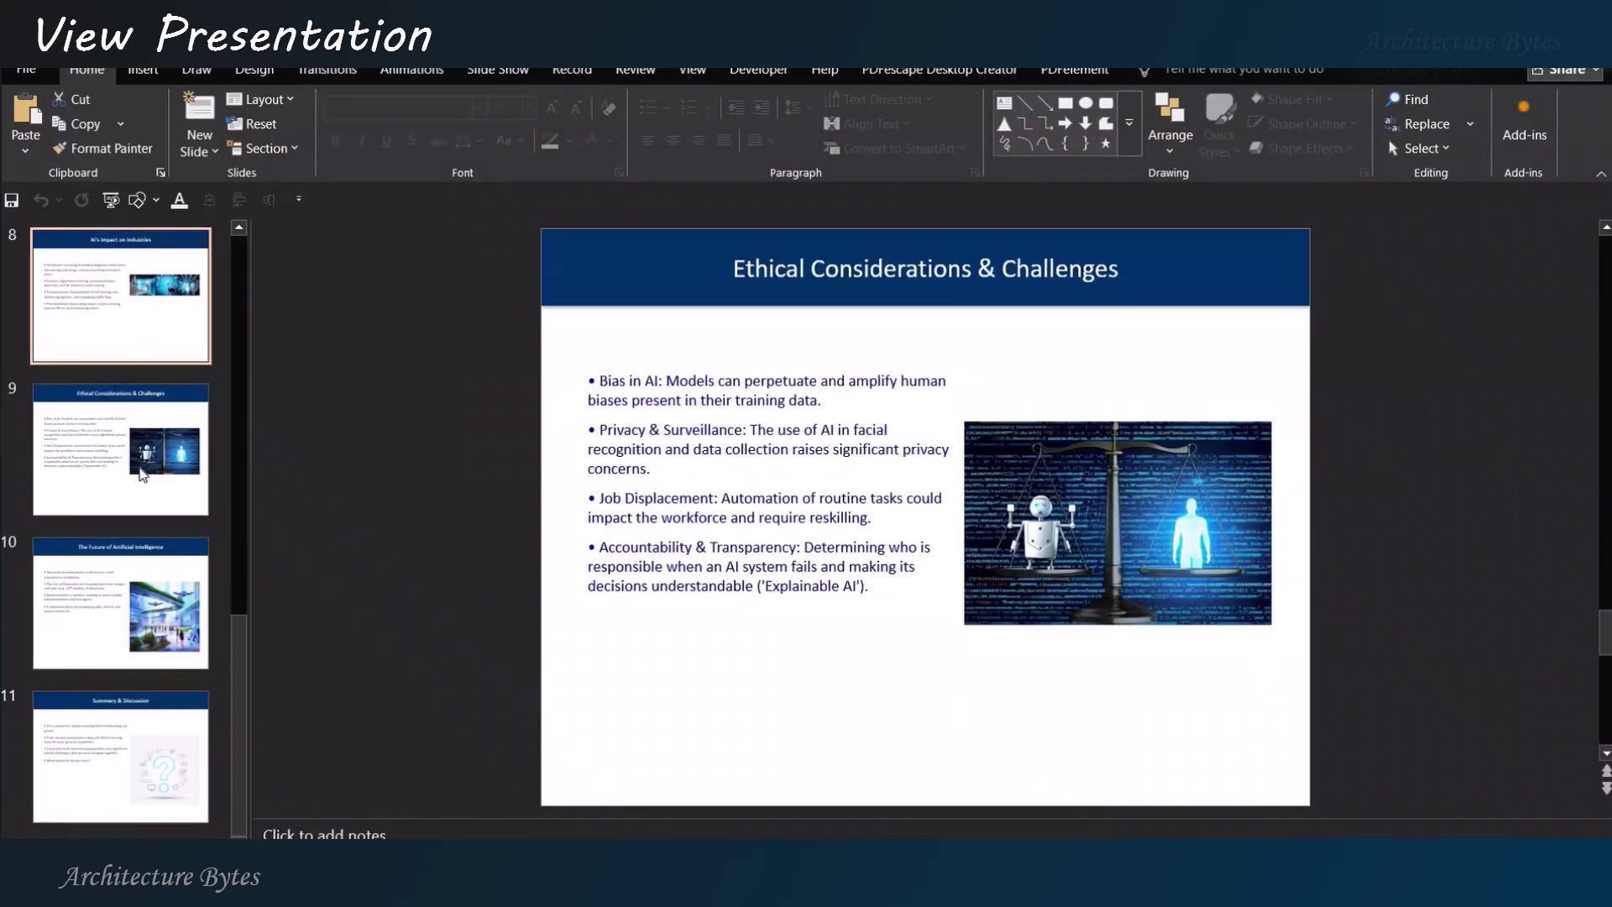
key("Up")
key("Up")
key("Up")
key("Up")
key("Up")
key("Up")
key("Up")
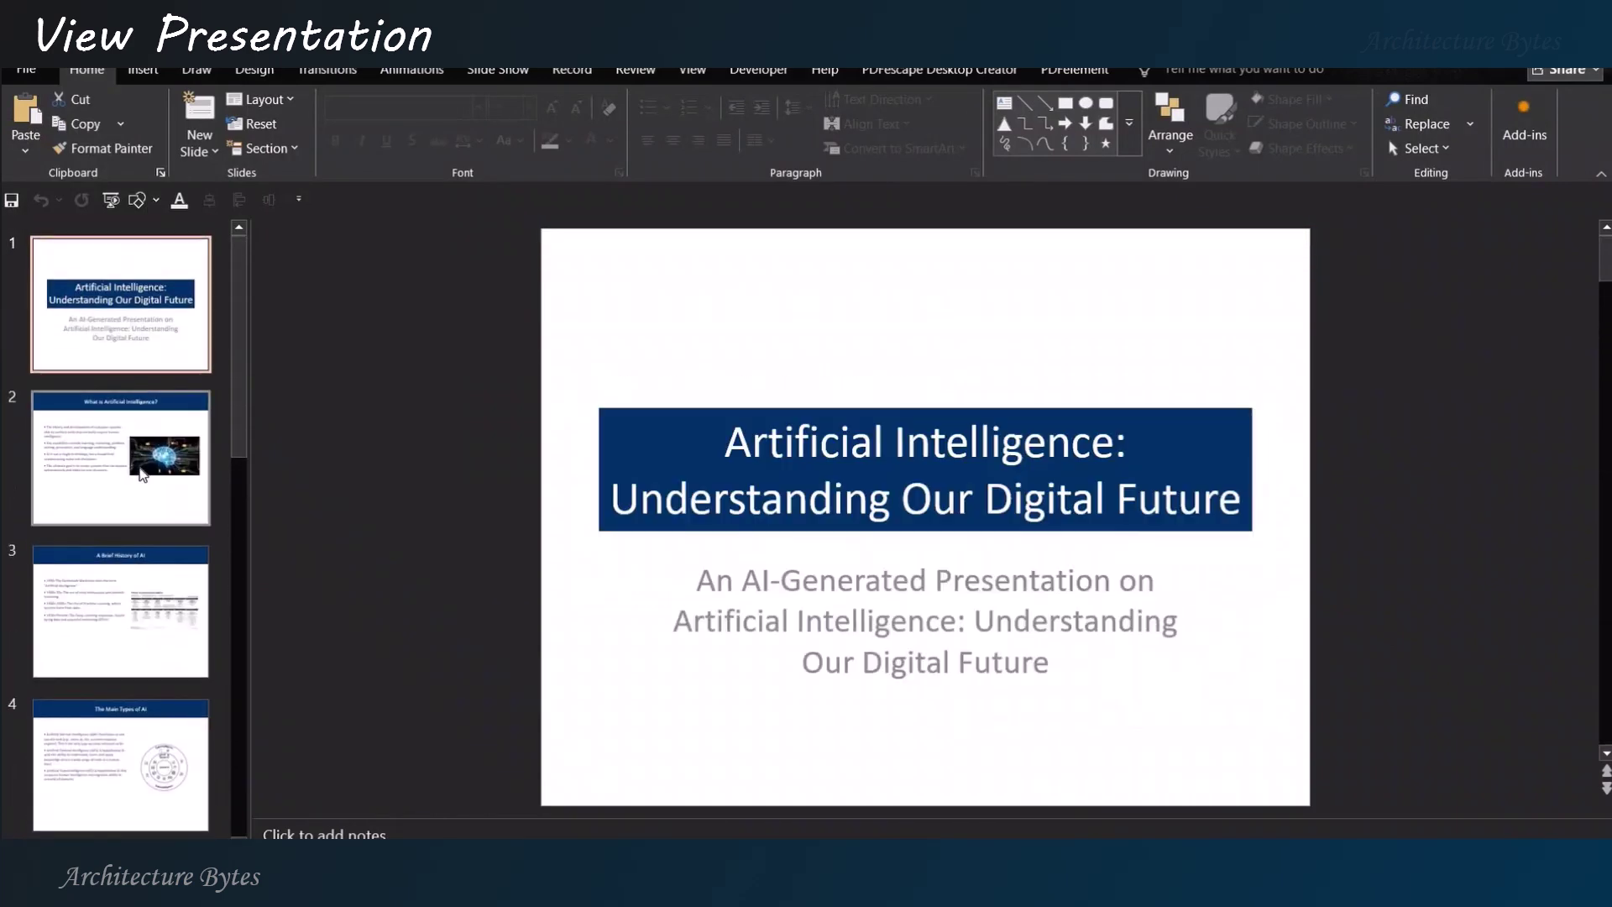